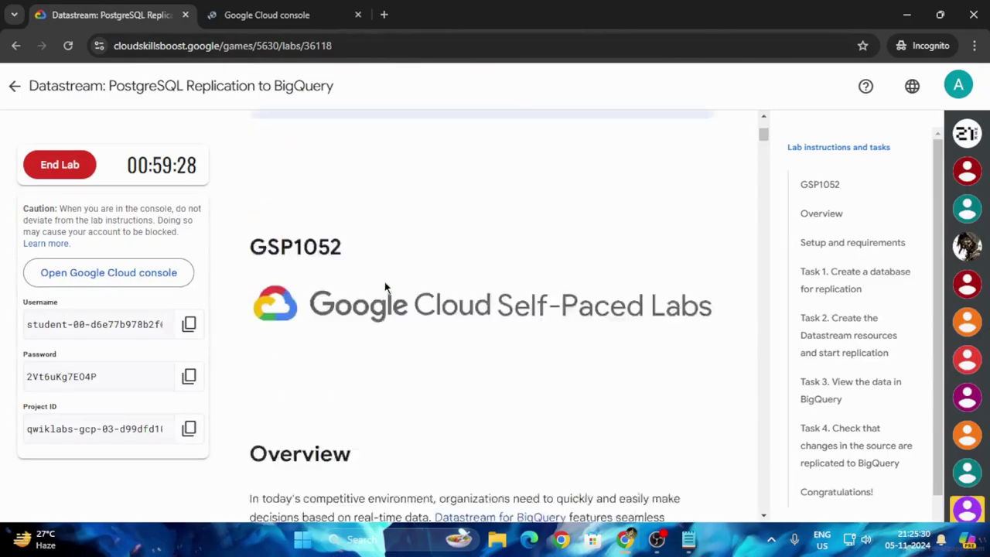
Copy the gcloud auth list command from the lab instructions and accept the Terms of Service in the Google Cloud console
scroll(582, 314, "down", 12)
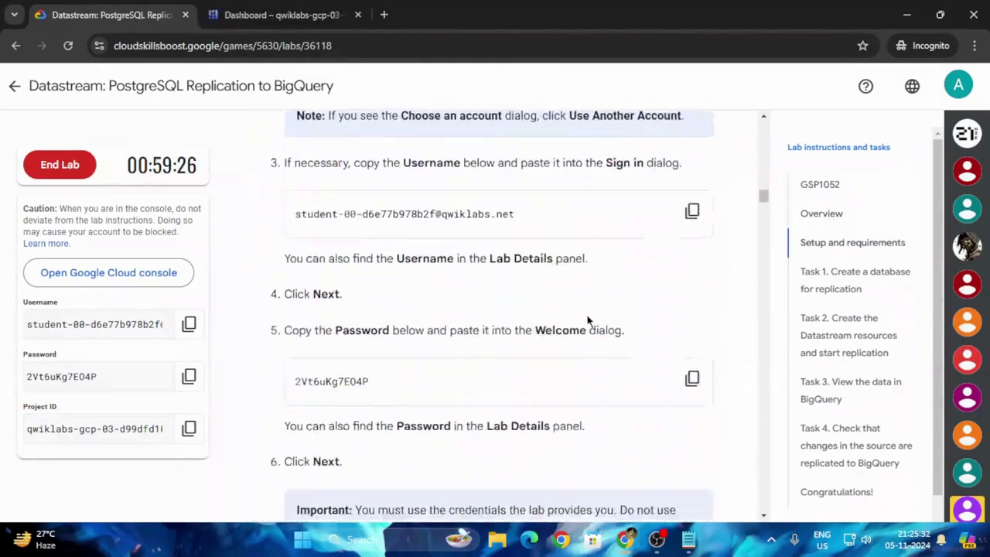
scroll(601, 328, "down", 4)
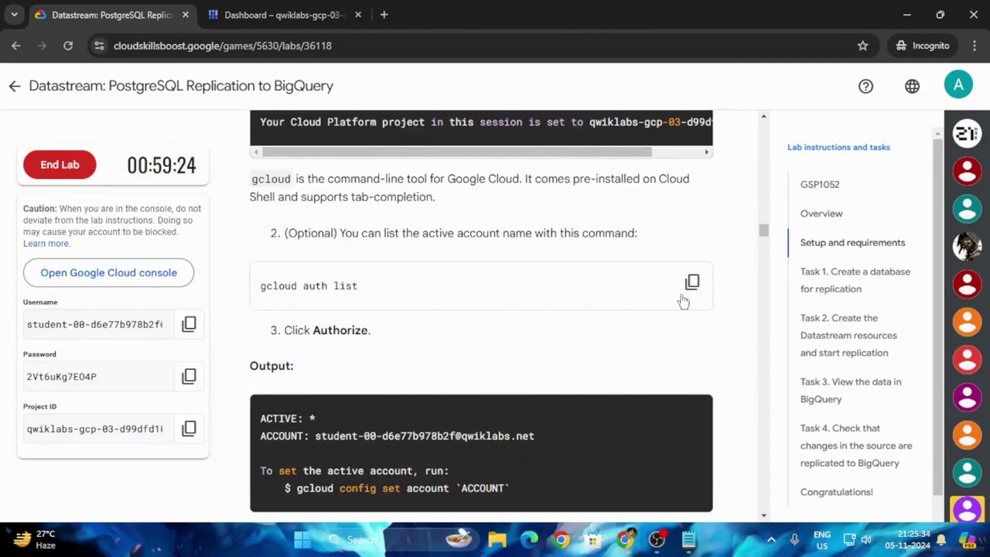
left_click(692, 281)
left_click(282, 15)
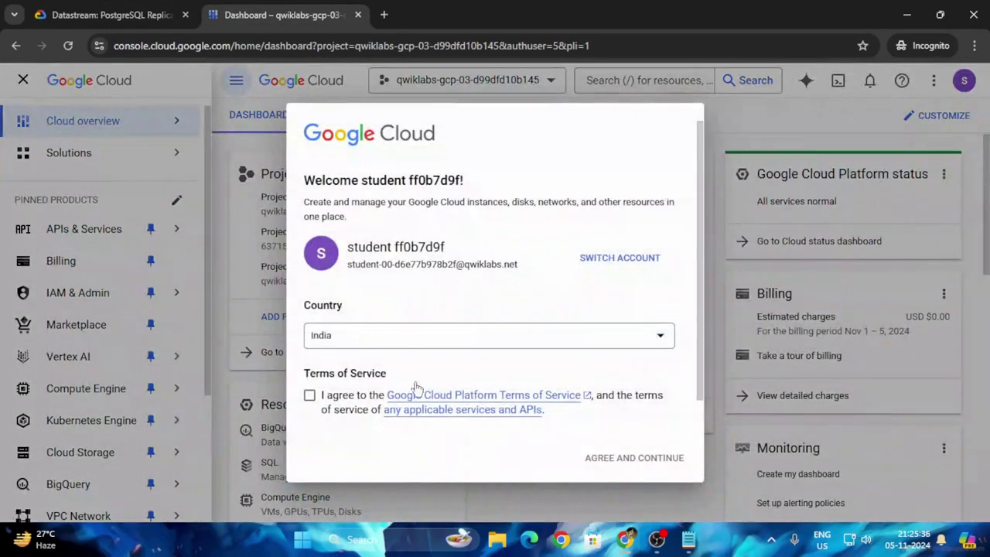
left_click(309, 395)
left_click(612, 458)
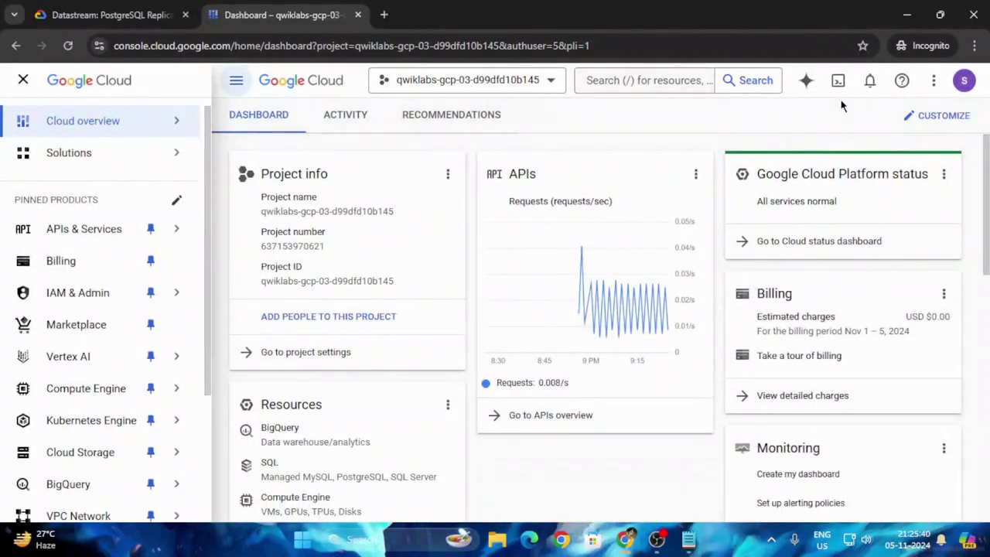
Activate Cloud Shell, enlarge its pane, continue past the introduction and dismiss the session details tip
left_click(837, 79)
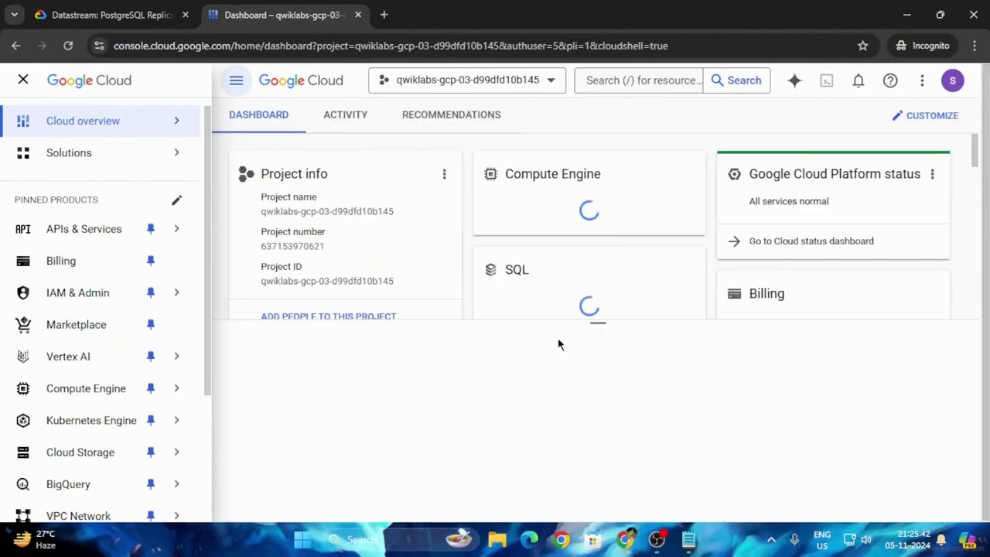
left_click_drag(603, 312, 567, 163)
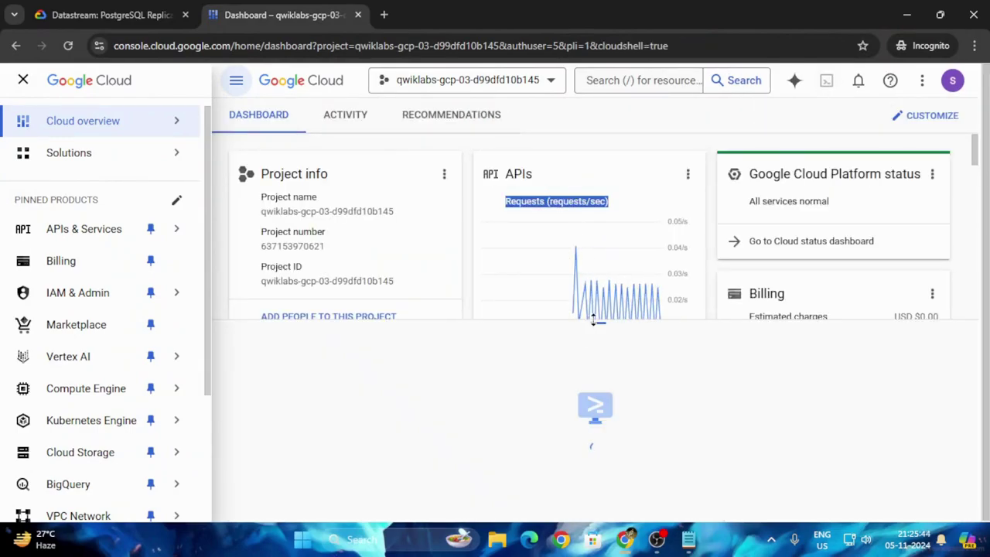
left_click_drag(593, 320, 569, 200)
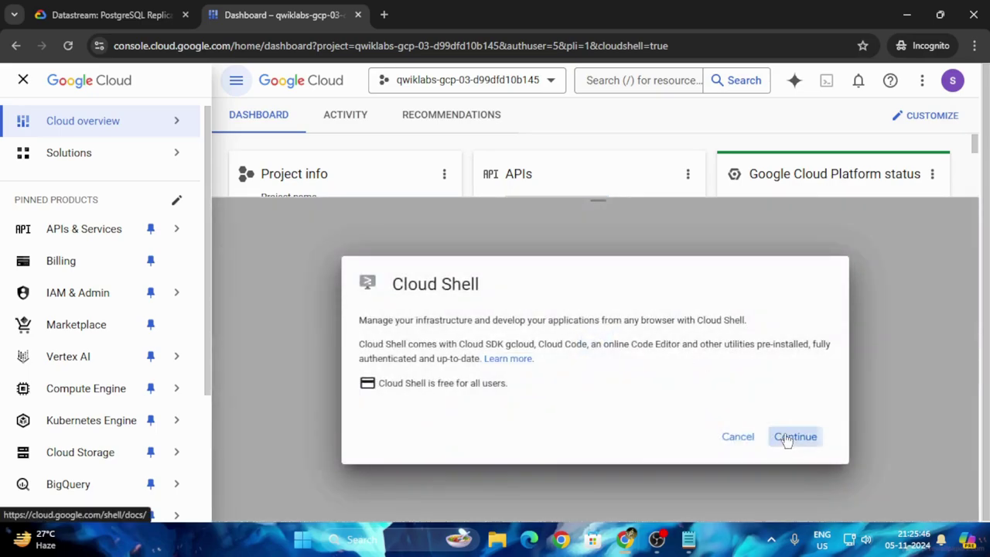
left_click(787, 438)
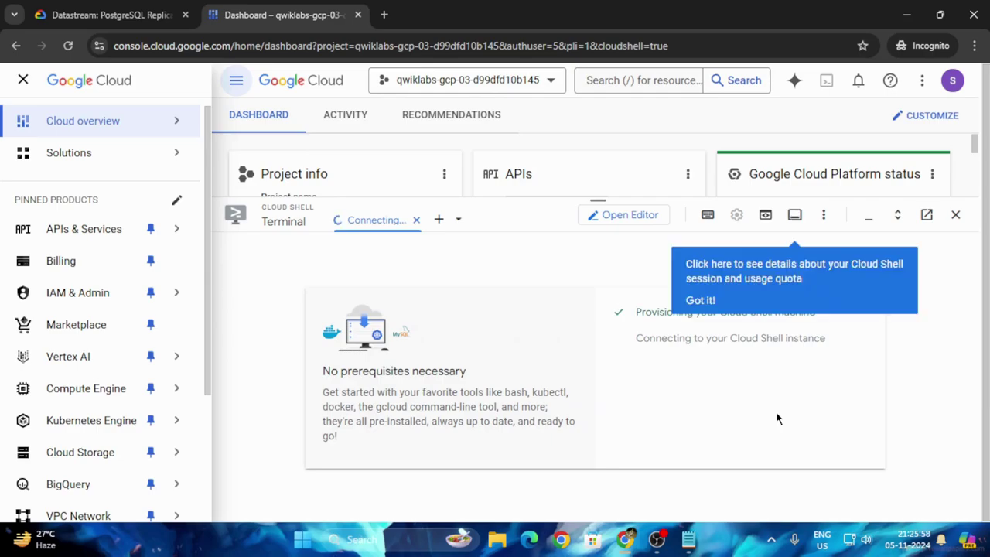
left_click(700, 302)
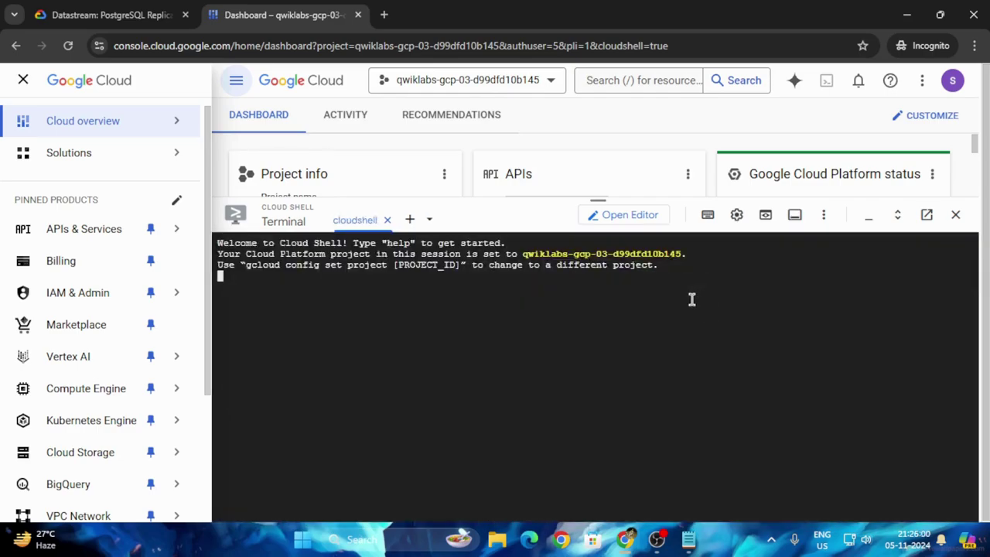
Run gcloud auth list in Cloud Shell and authorize it to use the account credentials
key("ctrl+v")
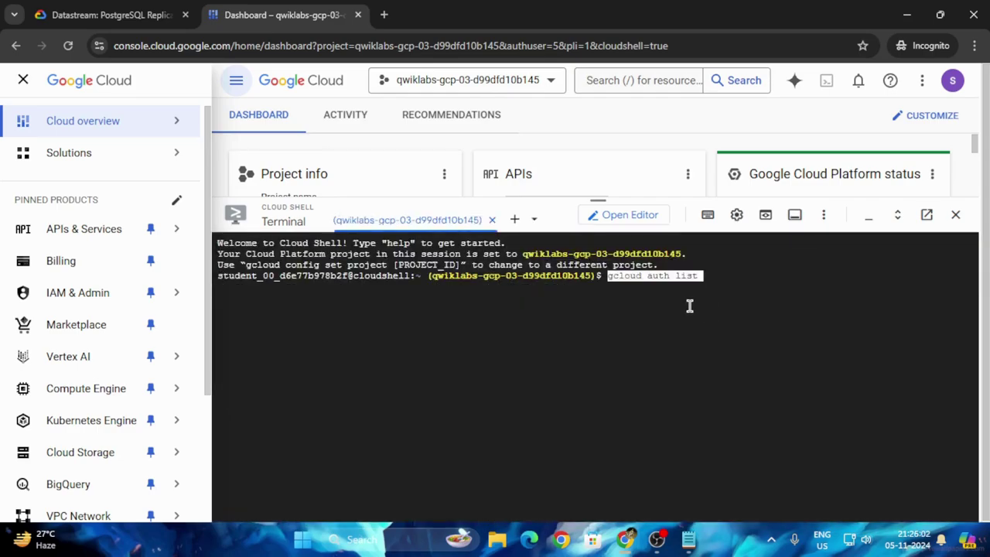
key("Return")
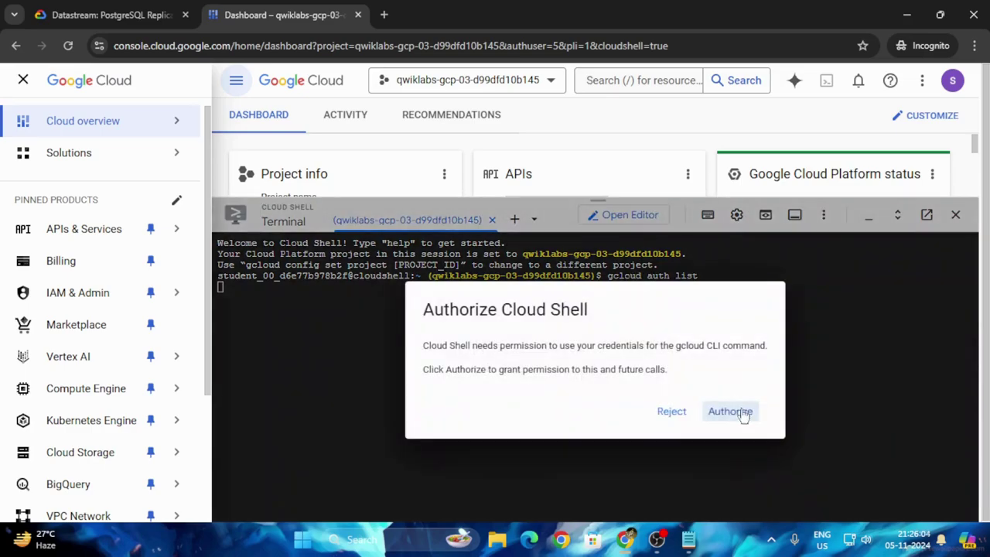
left_click(739, 413)
Copy gcloud config list project from the lab instructions and run it in Cloud Shell
left_click(108, 15)
scroll(615, 385, "down", 1)
scroll(615, 385, "down", 3)
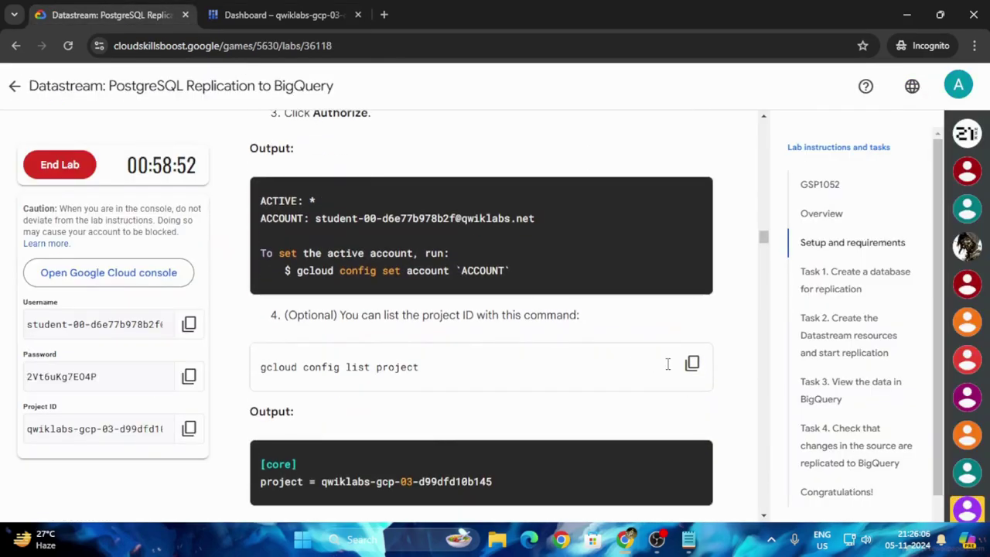
left_click(692, 362)
left_click(282, 15)
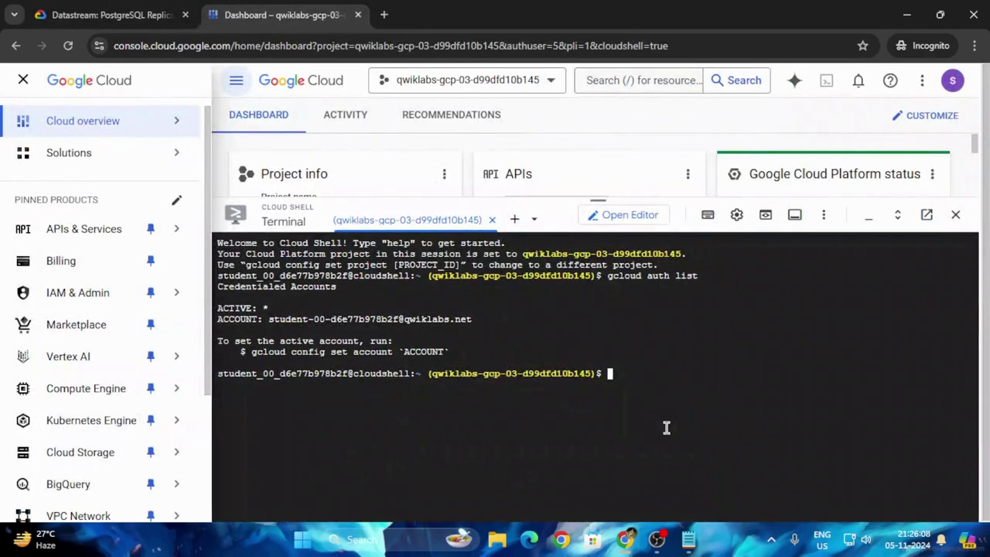
key("ctrl+v")
key("Return")
Enable the Cloud SQL API by running gcloud services enable sqladmin.googleapis.com from Task 1 in Cloud Shell
left_click(97, 8)
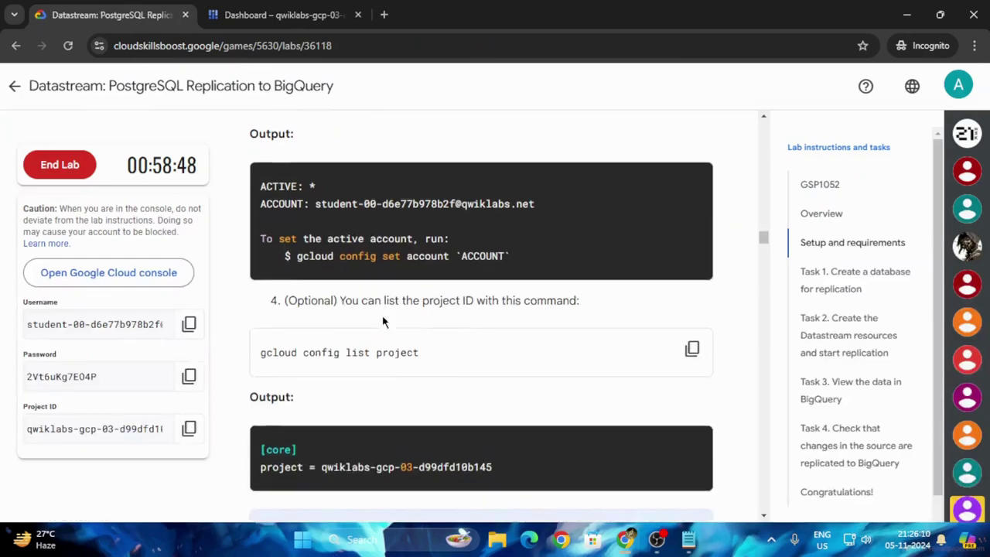
scroll(692, 358, "down", 8)
left_click(692, 353)
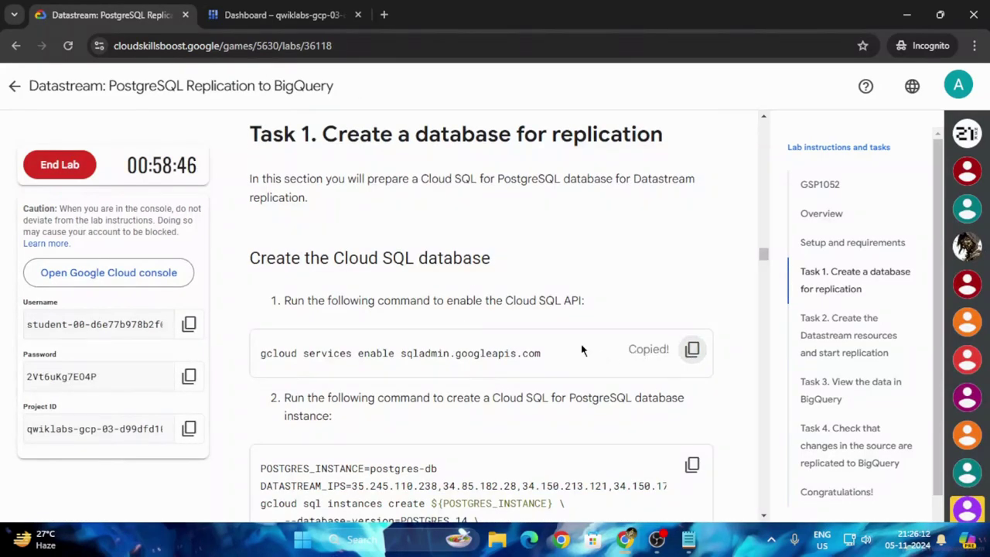
left_click(271, 14)
key("ctrl+v")
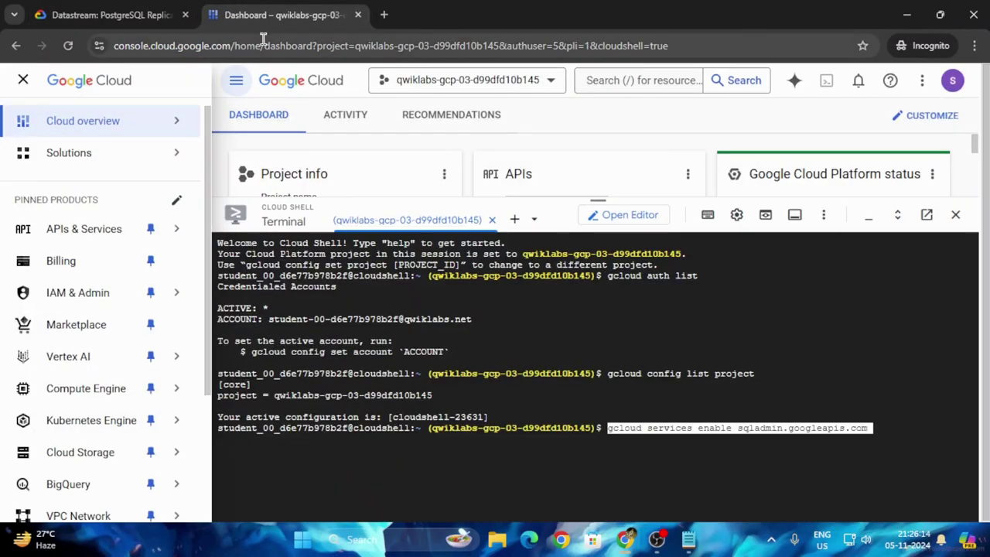
Run the lab's command creating Cloud SQL instance postgres-db: POSTGRES_14, 2 CPUs, 10GB memory, us-east4, the root password and cloudsql.logical_decoding=on
left_click(88, 11)
scroll(684, 283, "down", 3)
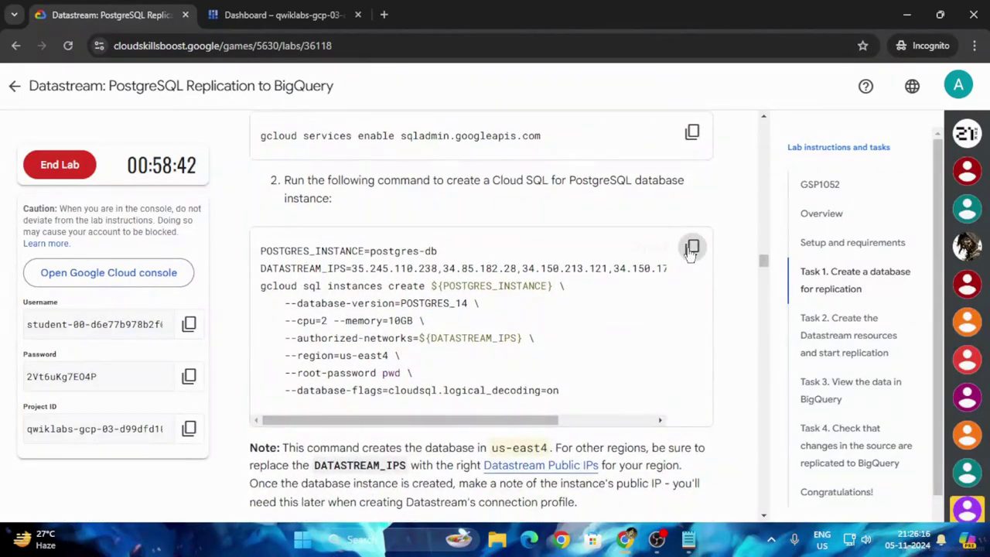
left_click(692, 247)
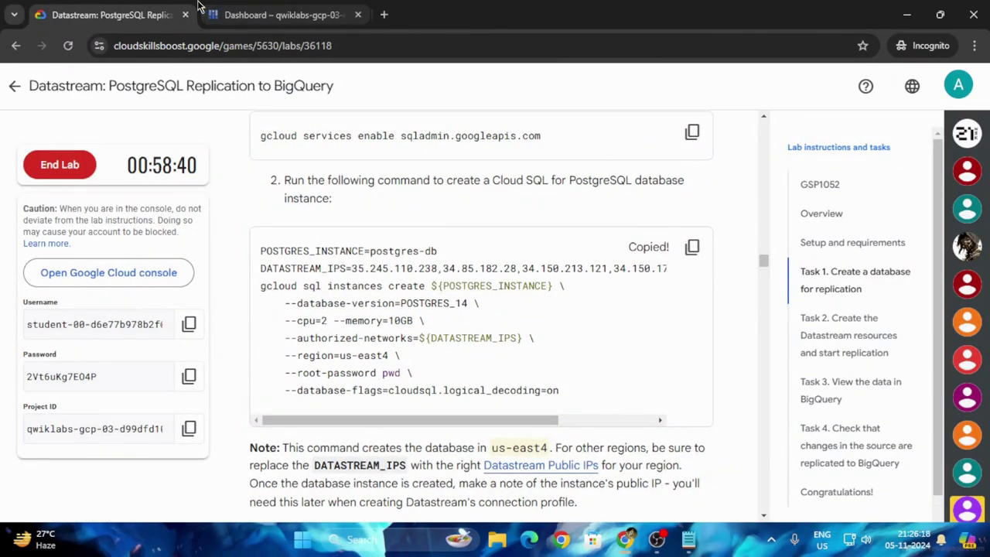
left_click(271, 15)
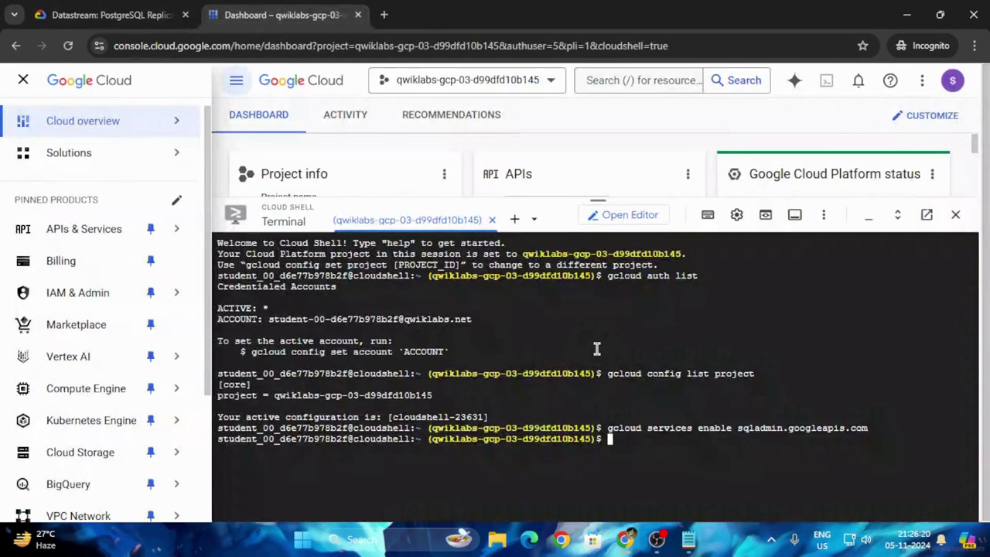
key("ctrl+v")
Check the lab progress for "Create a database for replication" and look at the instance creation in Cloud Shell
left_click(139, 15)
scroll(514, 436, "down", 4)
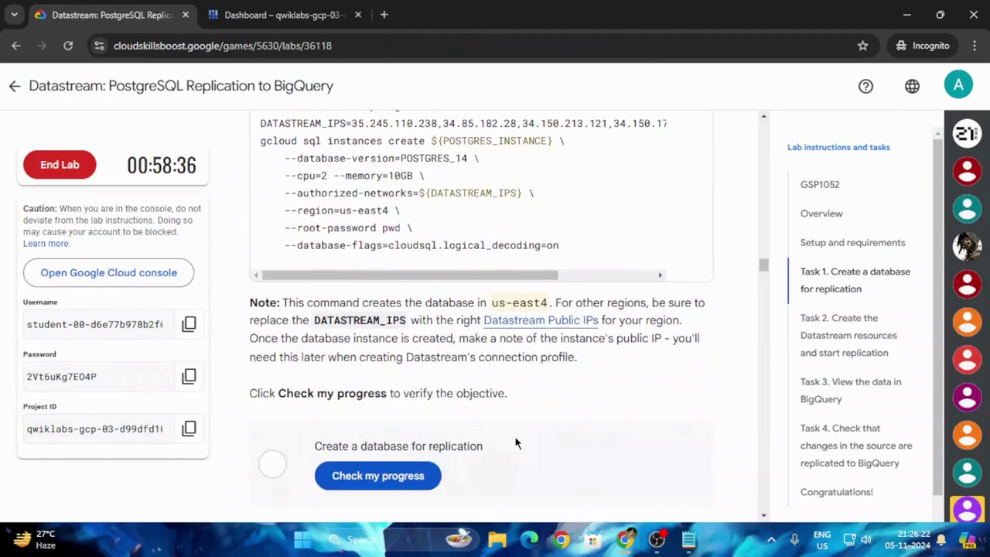
left_click(388, 330)
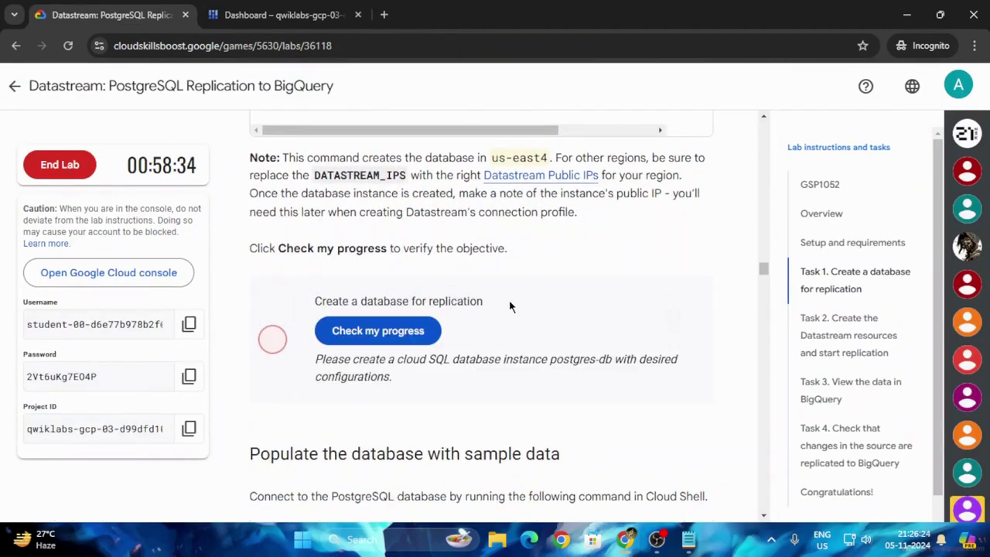
left_click(310, 7)
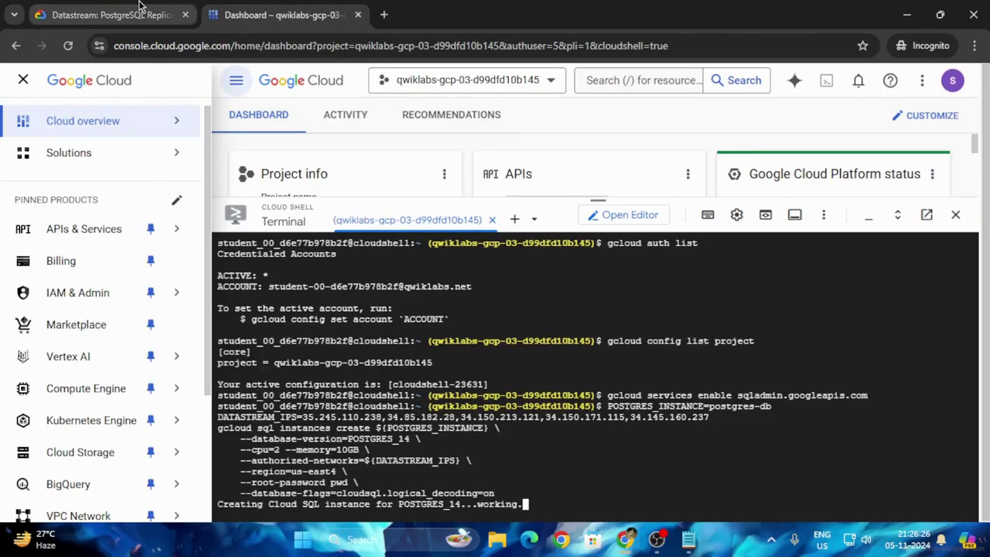
left_click(91, 8)
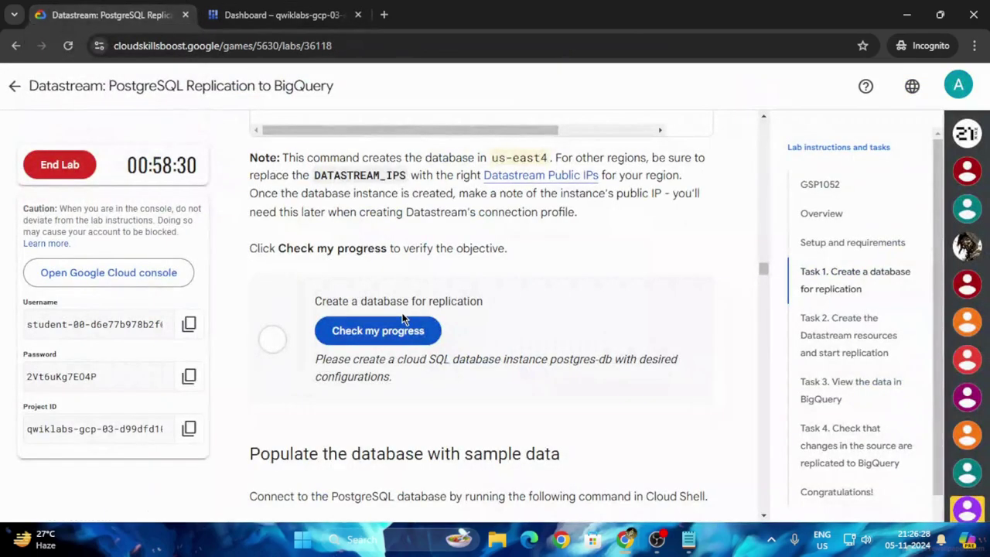
left_click(379, 331)
Copy the gcloud sql connect postgres-db --user=postgres command from the lab instructions and return to Cloud Shell
scroll(547, 376, "down", 2)
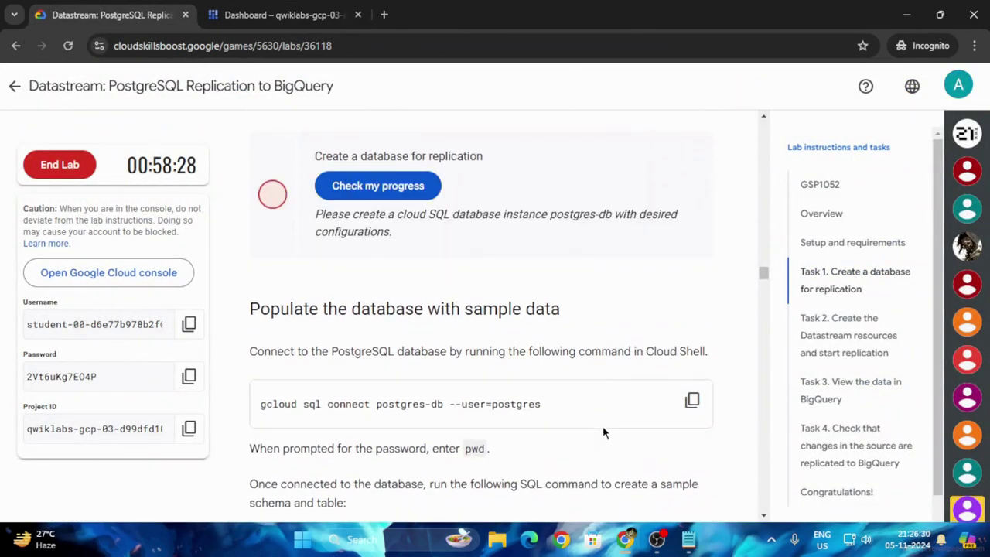
left_click(692, 399)
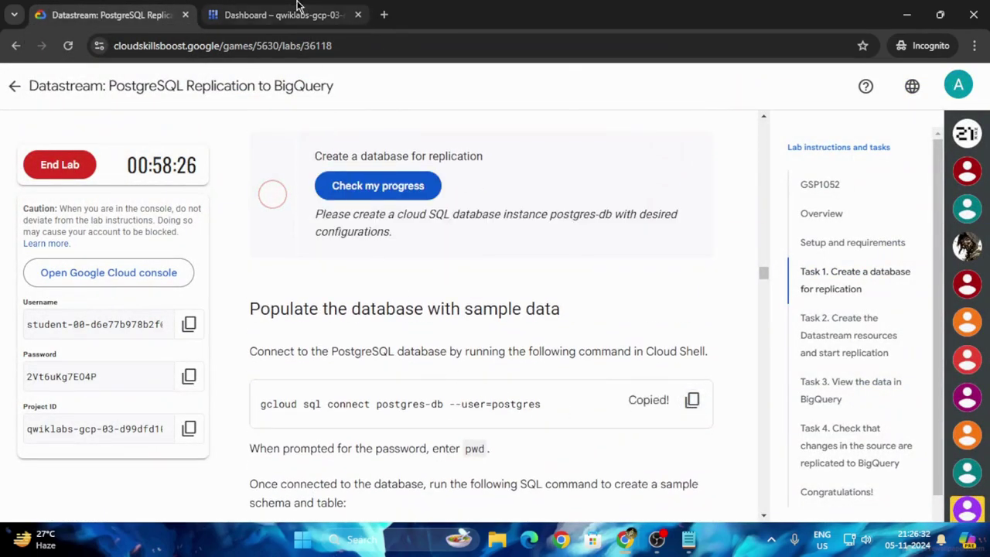
left_click(259, 8)
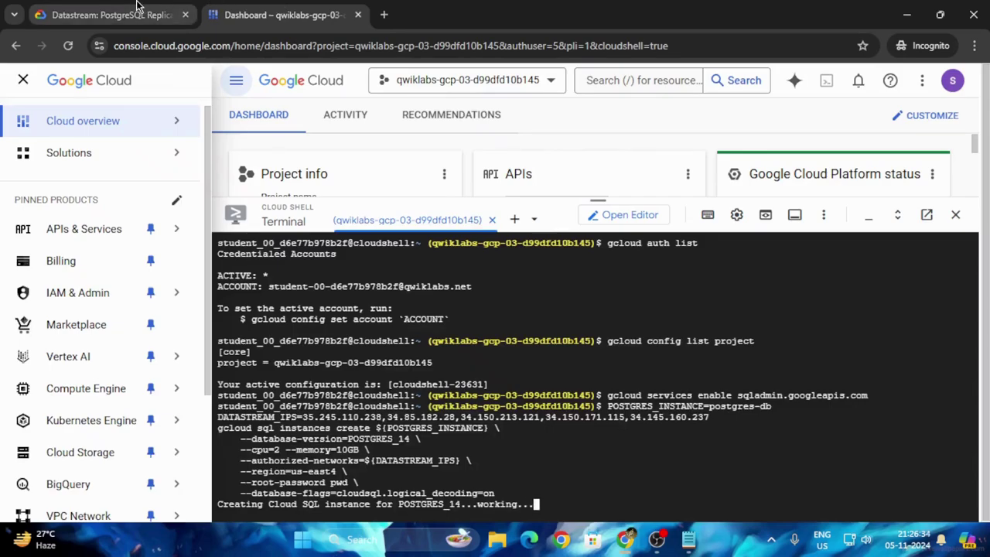
Monitor the PostgreSQL instance creation in Cloud Shell and repeatedly recheck the "Create a database for replication" objective
mouse_move(136, 6)
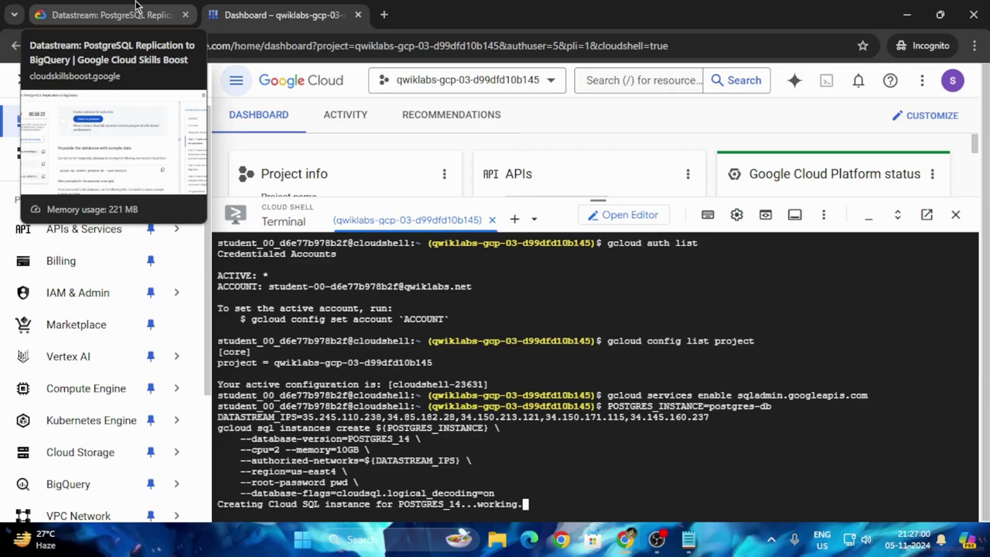
left_click(136, 8)
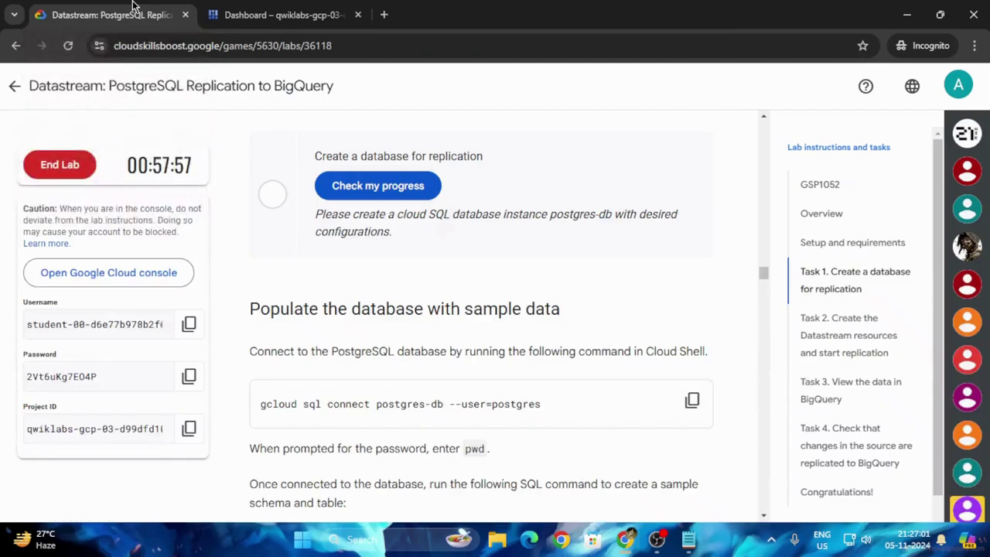
left_click(375, 190)
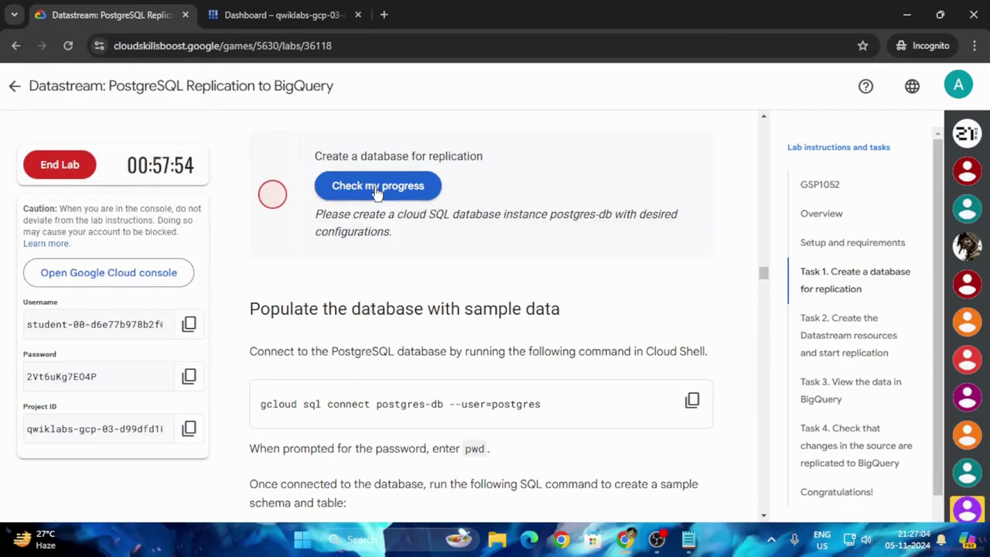
left_click(290, 6)
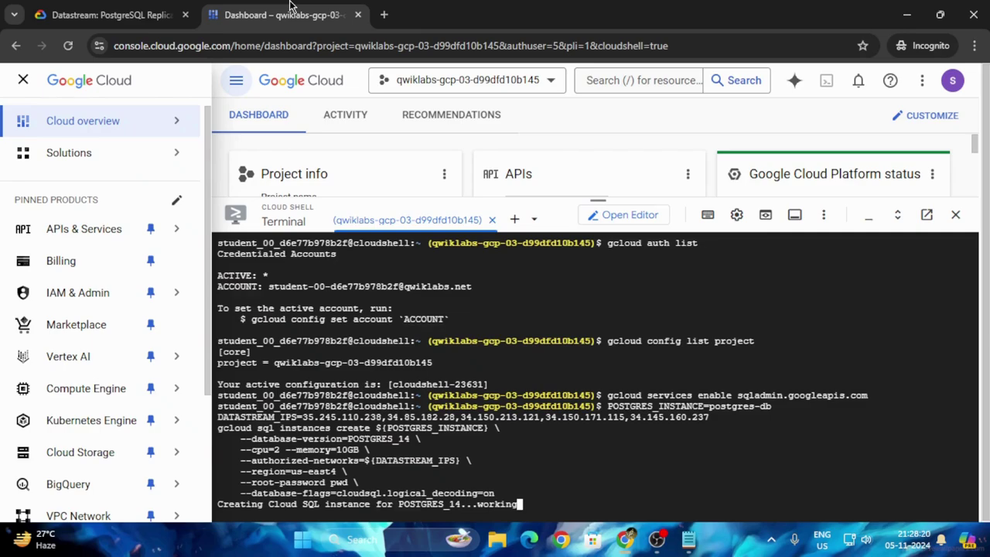
left_click(109, 14)
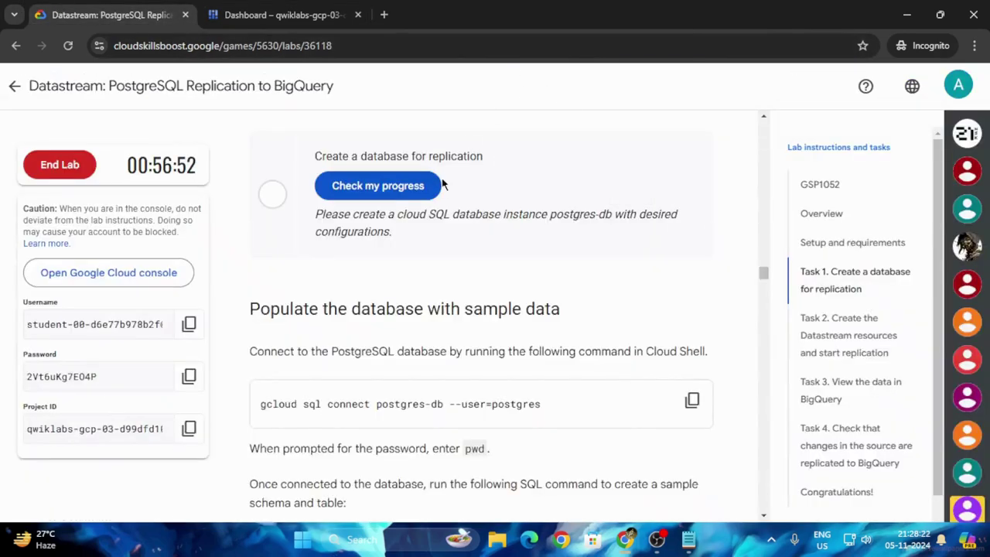
left_click(423, 186)
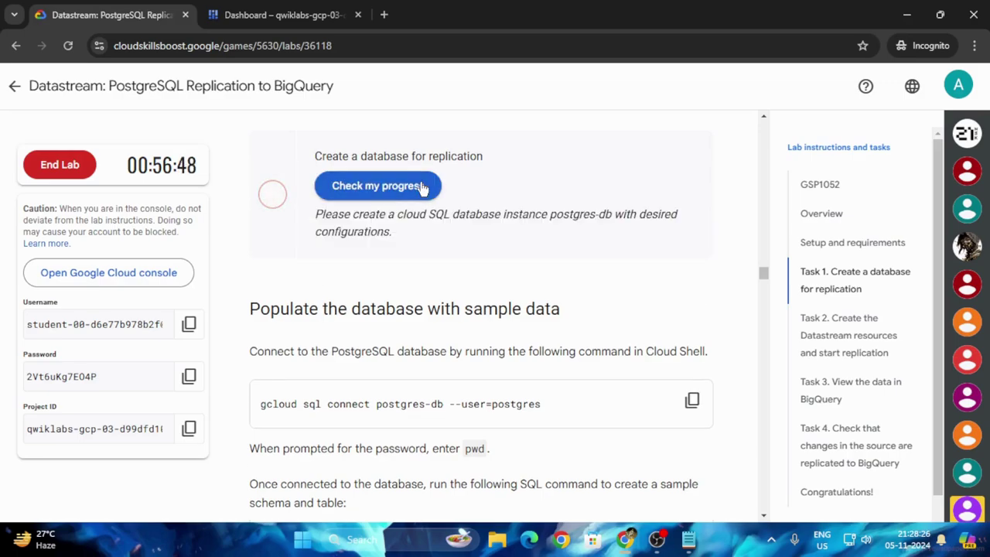
left_click(423, 188)
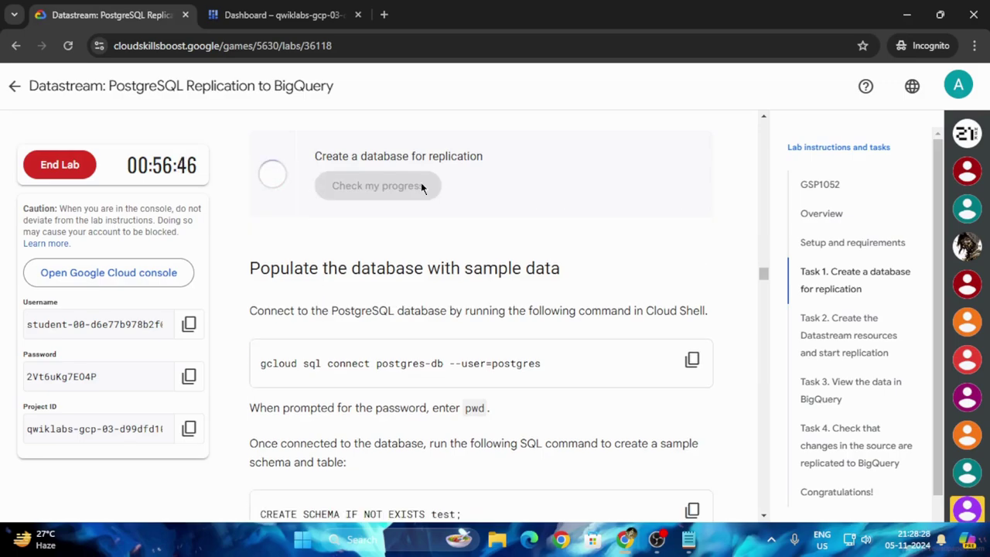
left_click(277, 19)
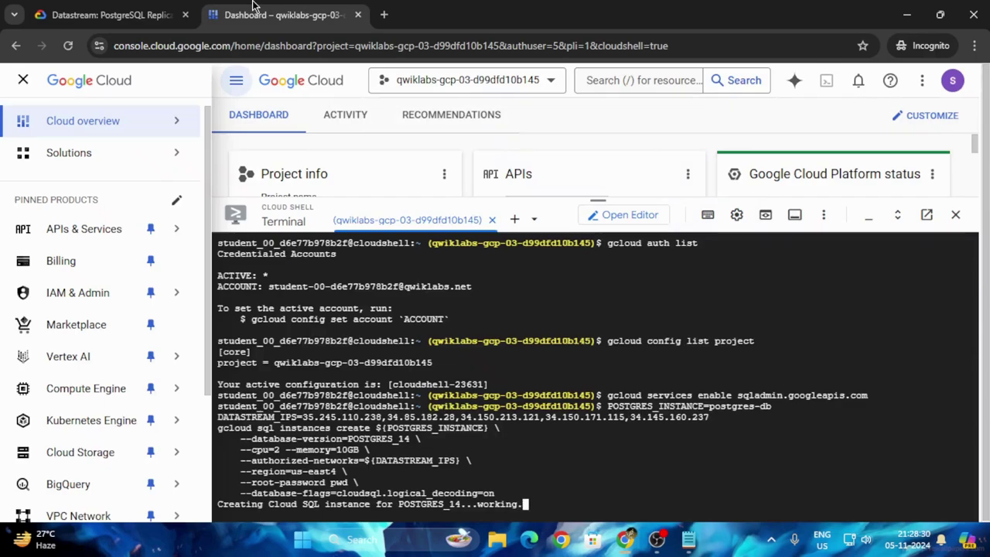
left_click(112, 15)
left_click(375, 180)
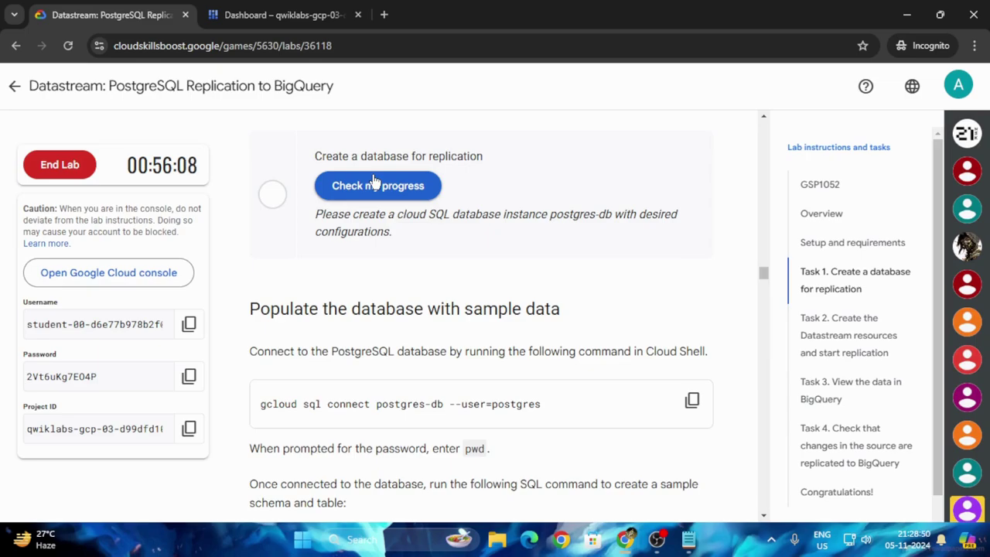
Recheck the "Create a database for replication" objective and return to Cloud Shell
left_click(335, 189)
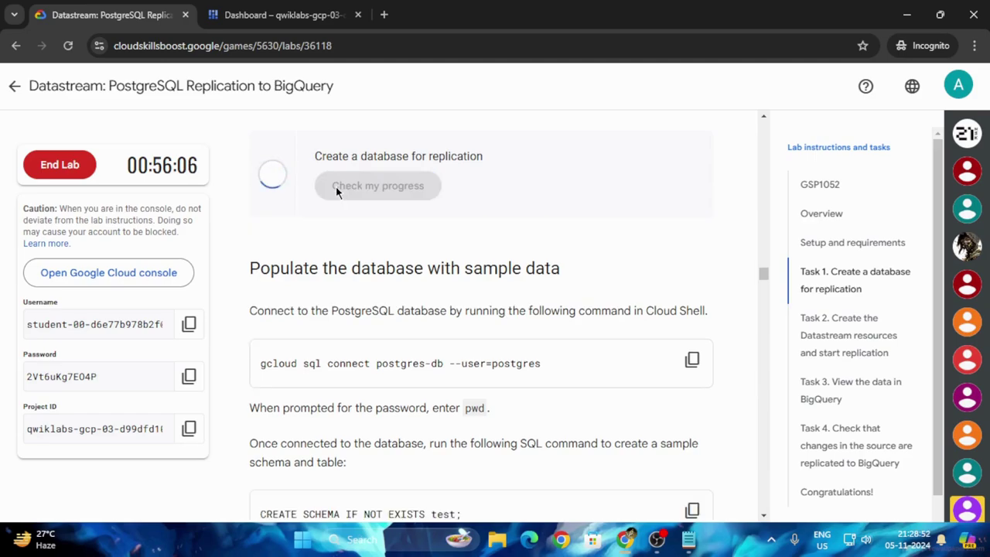
left_click(378, 181)
left_click(290, 11)
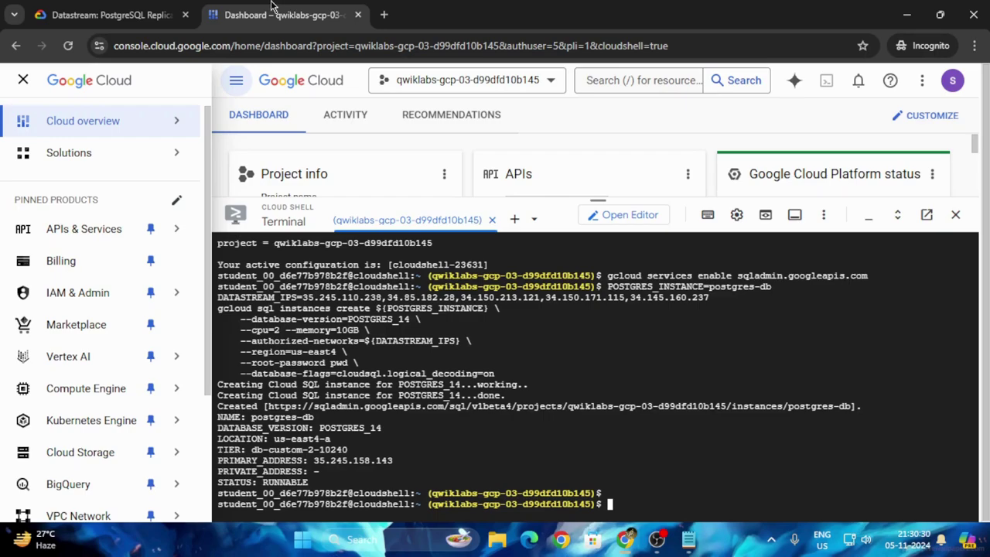
Try to connect to the database by running gcloud sql connect postgres-db --user=postgres in Cloud Shell
right_click(634, 495)
left_click(654, 331)
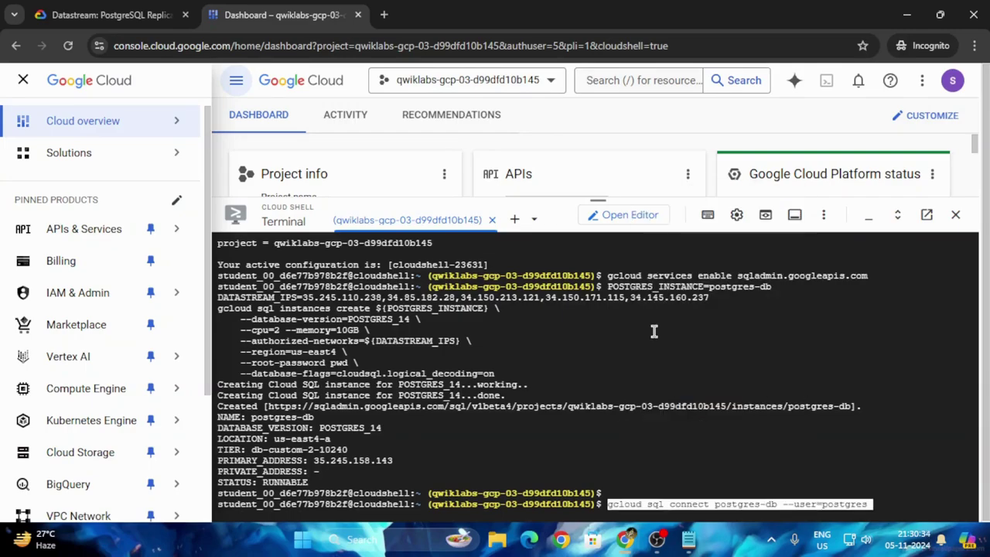
key("Return")
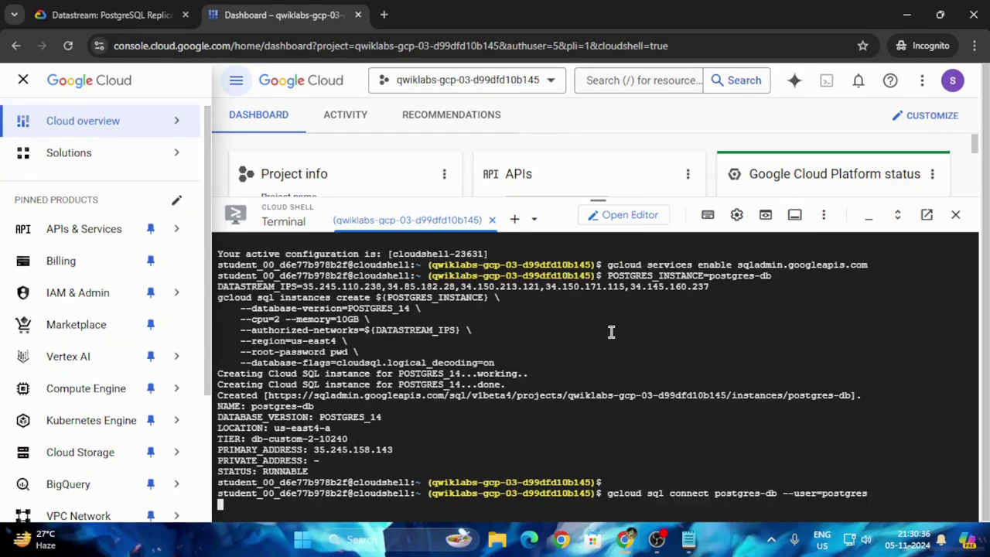
Check the progress of "Create a database for replication", select the database password in the lab instructions, and return to Cloud Shell
left_click(114, 15)
left_click(396, 188)
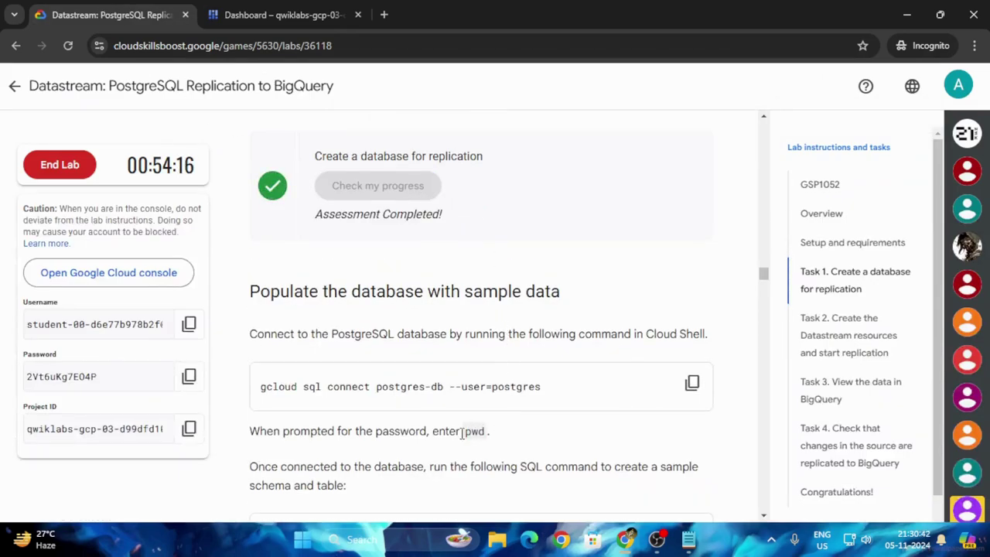
left_click_drag(464, 436, 485, 435)
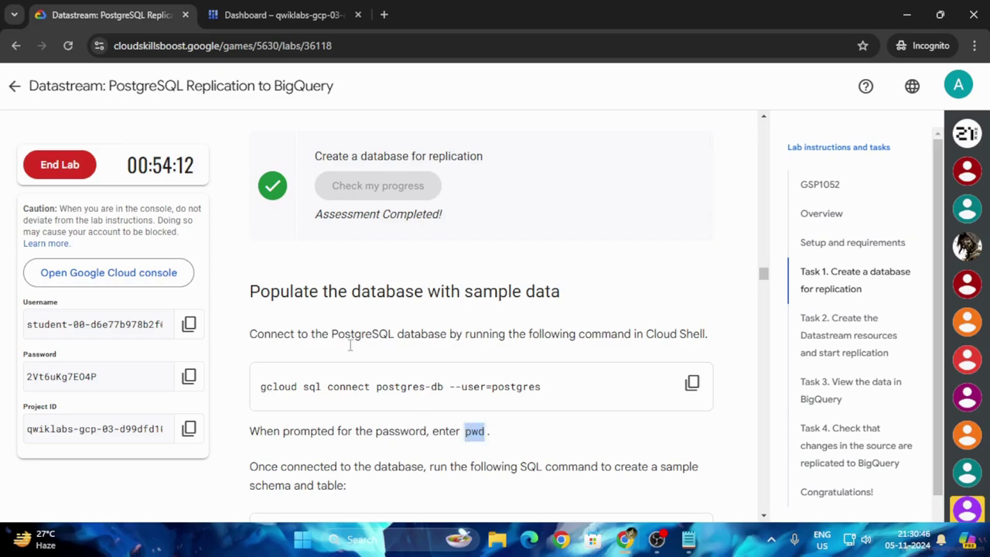
left_click(282, 14)
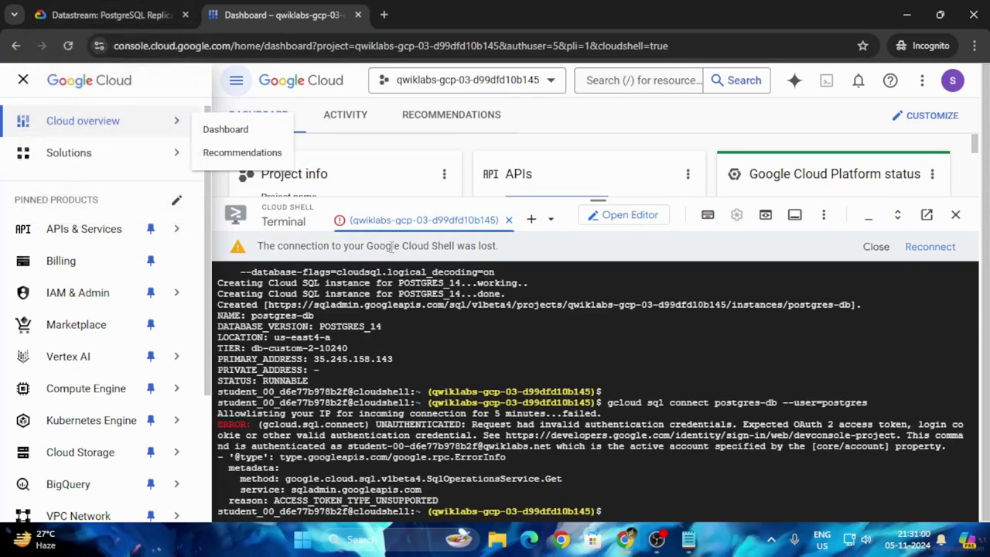
Copy the gcloud sql connect command from the lab instructions again and try to paste it into the disconnected Cloud Shell
left_click(154, 13)
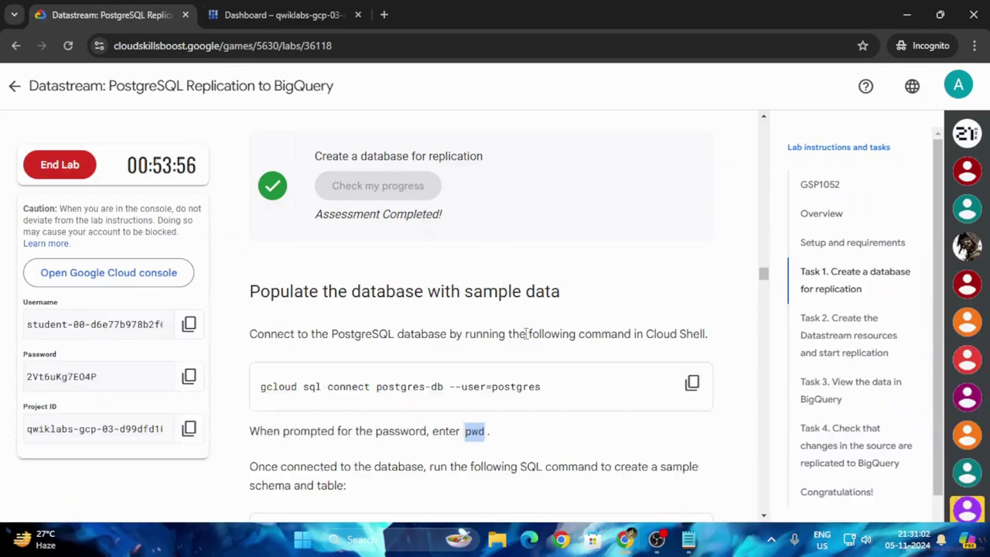
scroll(485, 363, "down", 2)
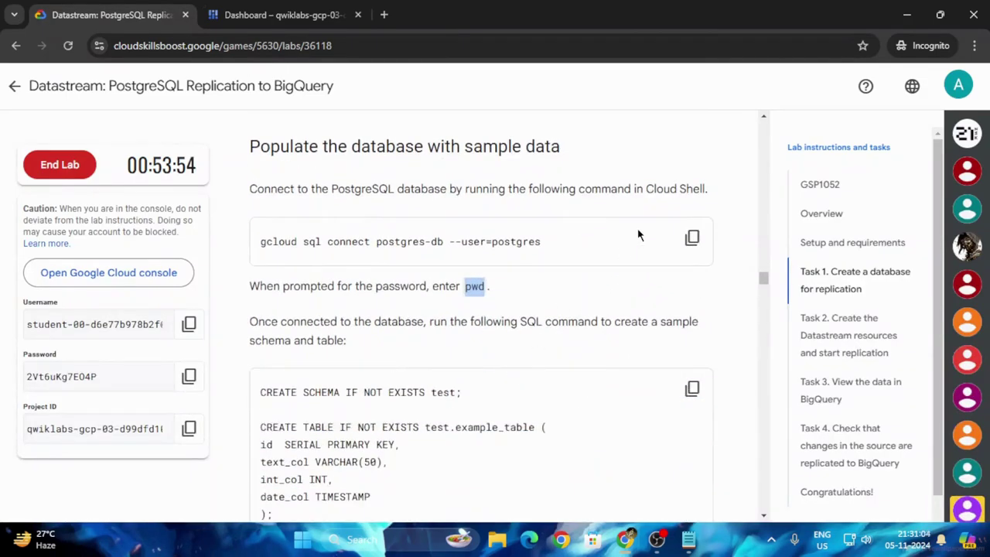
left_click(691, 238)
left_click(317, 11)
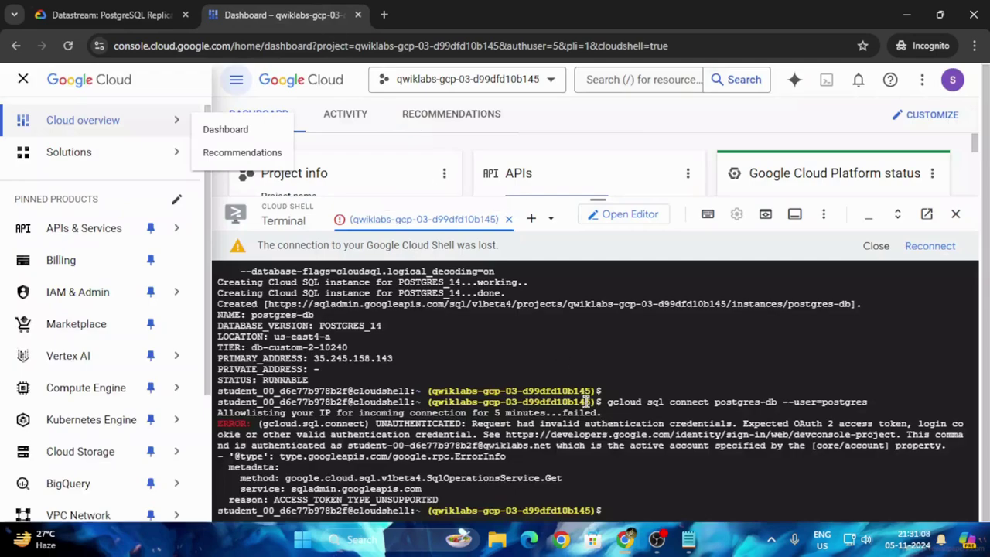
right_click(621, 501)
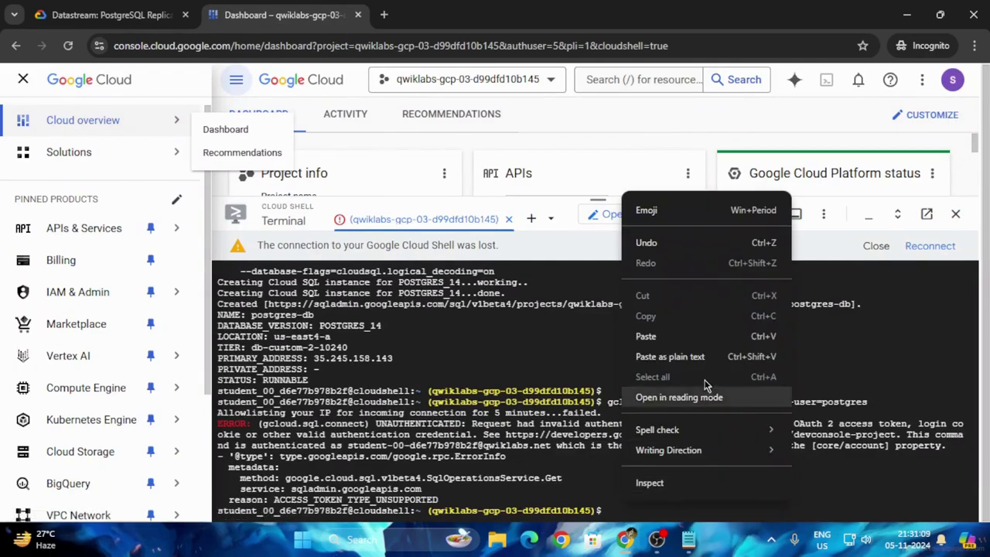
left_click(666, 337)
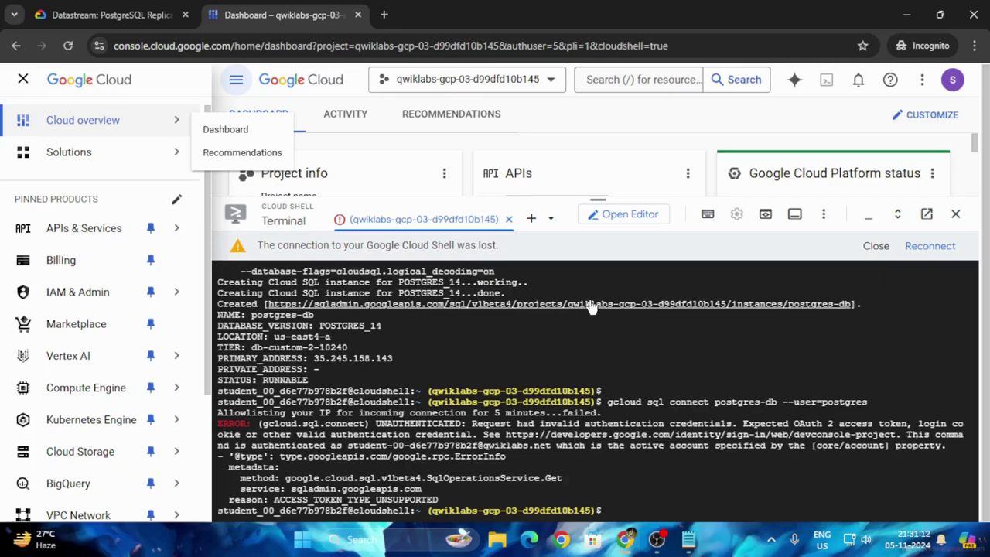
Reconnect Cloud Shell and reload the Google Cloud console page
left_click(930, 246)
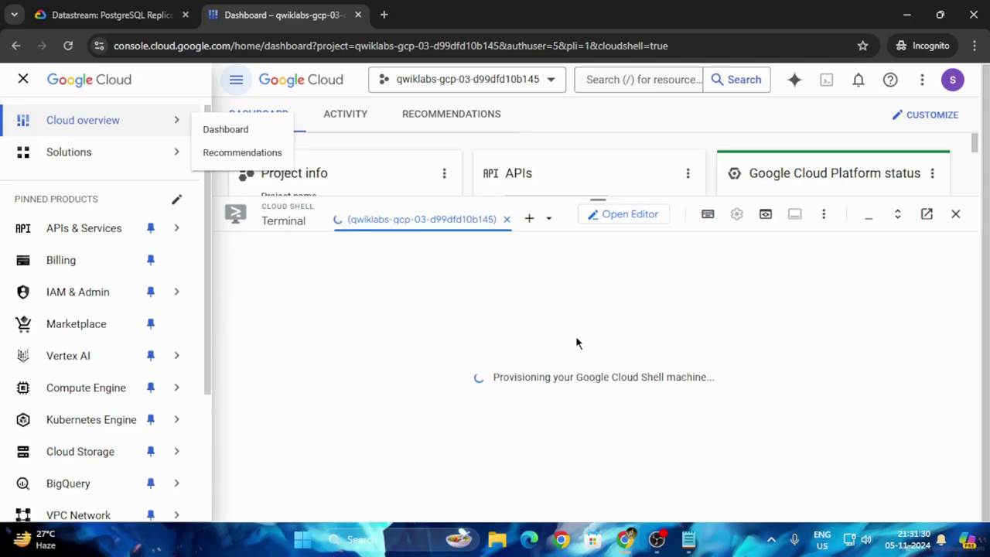
key("F5")
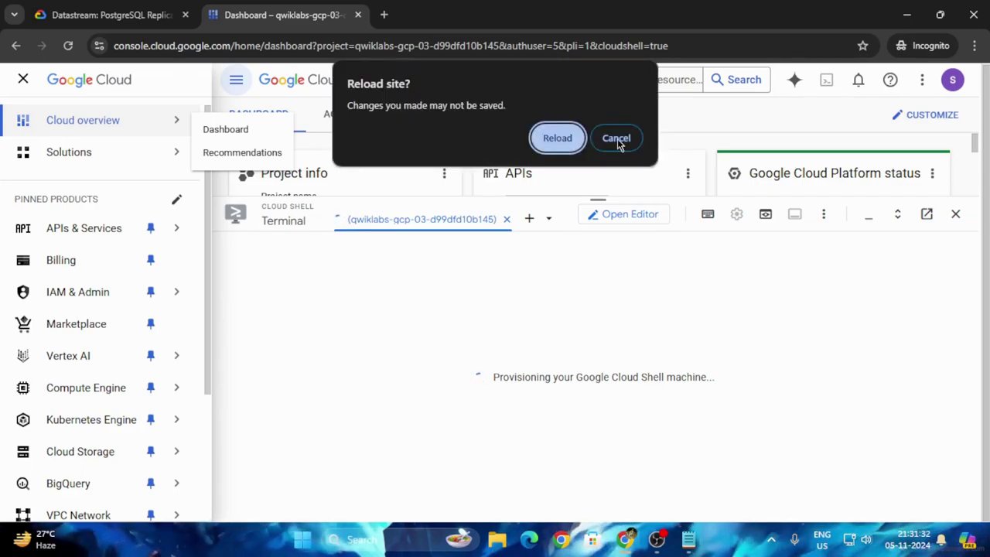
left_click(554, 138)
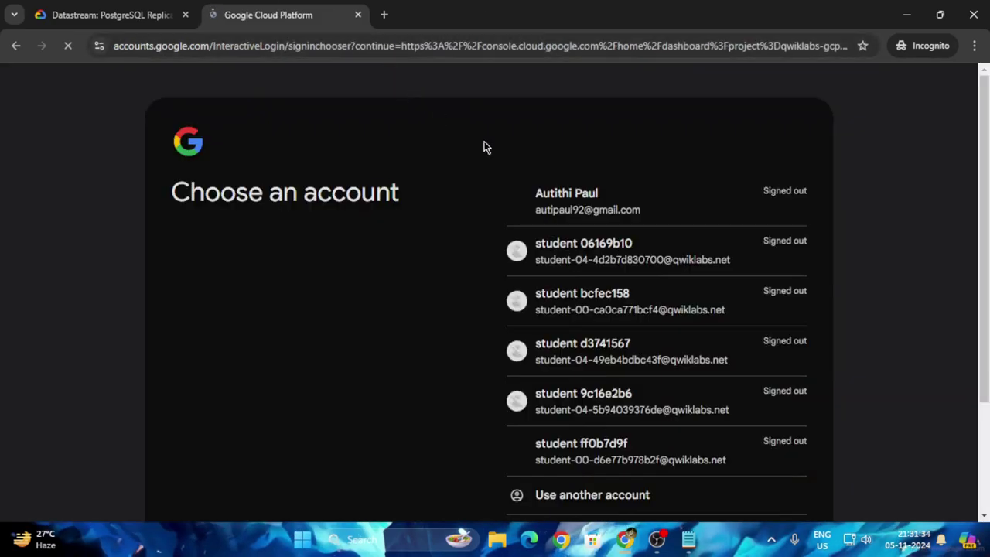
Sign back in to Google Cloud with the lab's student account, entering the account password copied from the lab page
scroll(670, 320, "down", 3)
key("ctrl+Tab")
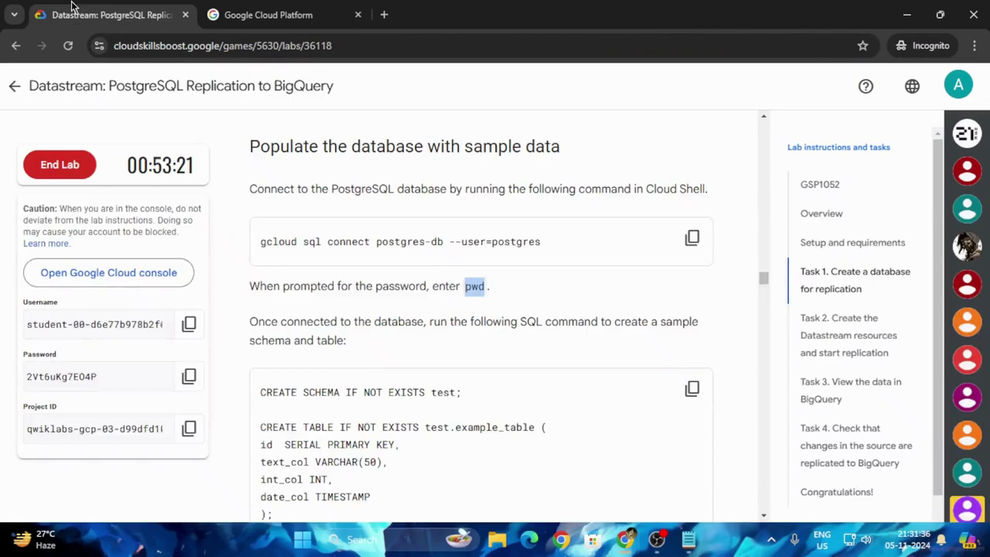
left_click(188, 325)
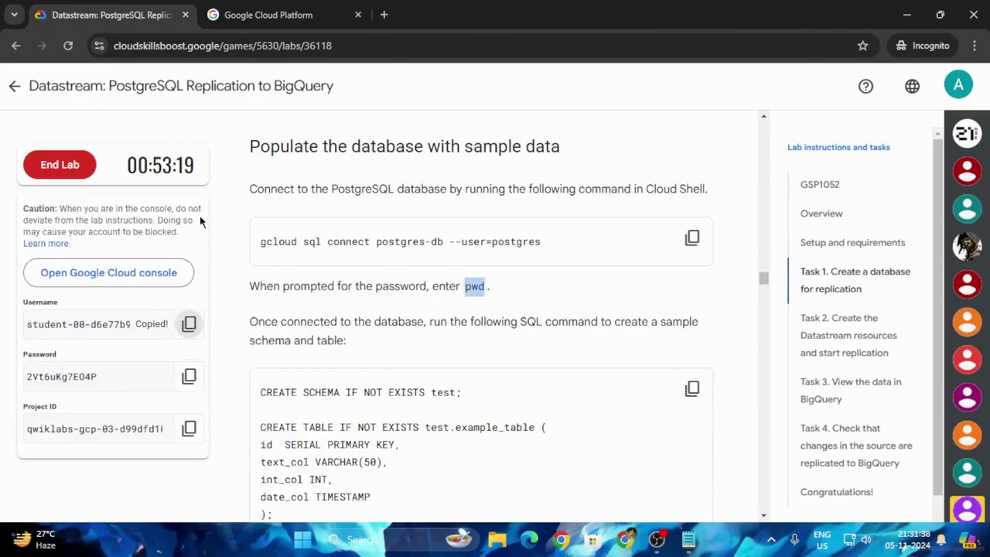
left_click(190, 377)
left_click(267, 15)
left_click(608, 308)
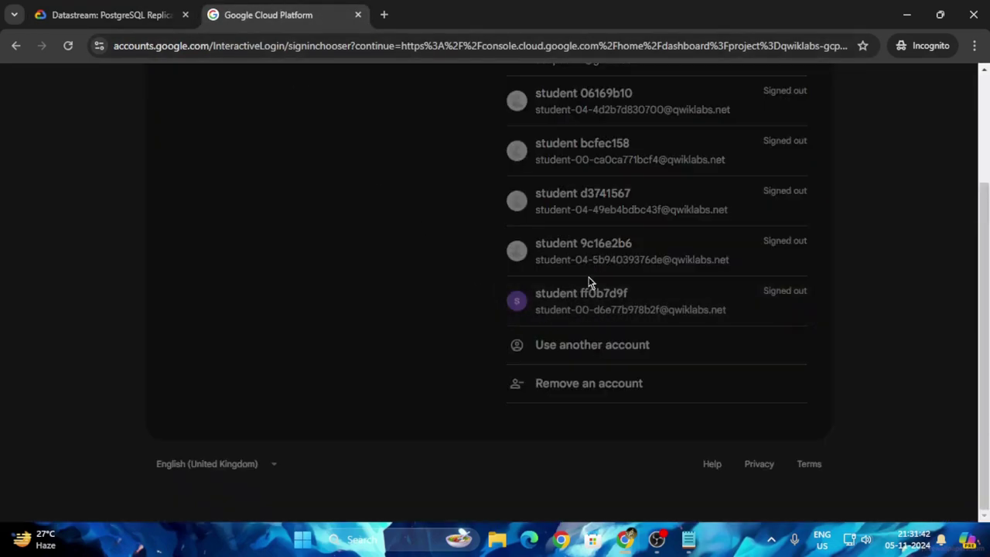
right_click(710, 272)
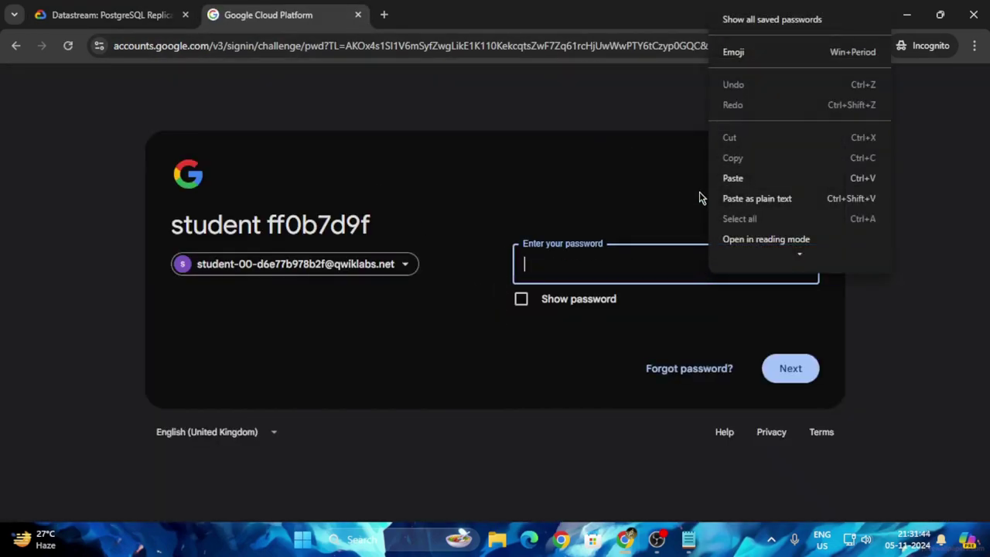
left_click(700, 195)
left_click(784, 371)
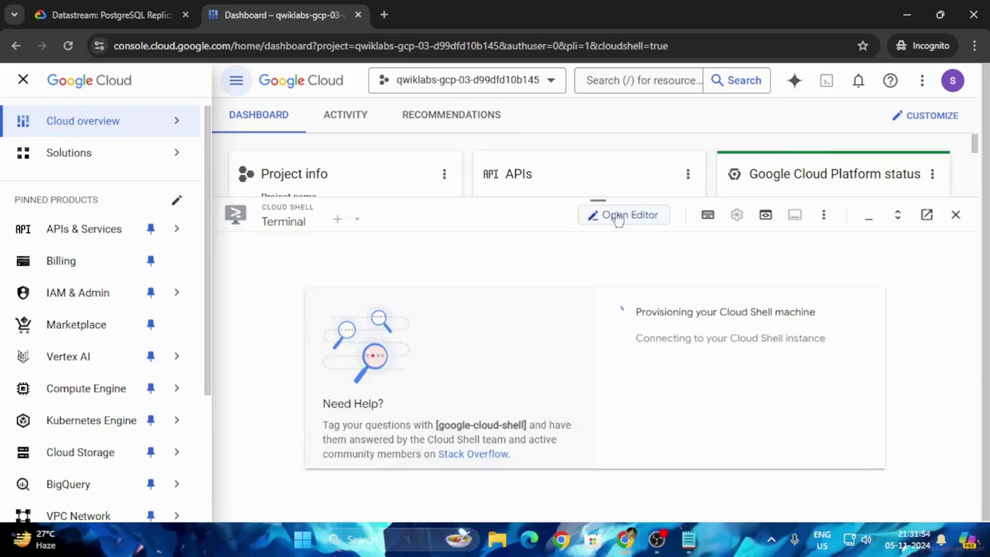
Try again to connect to postgres-db as user postgres with the lab's gcloud sql connect command in the recovered Cloud Shell session
left_click(169, 14)
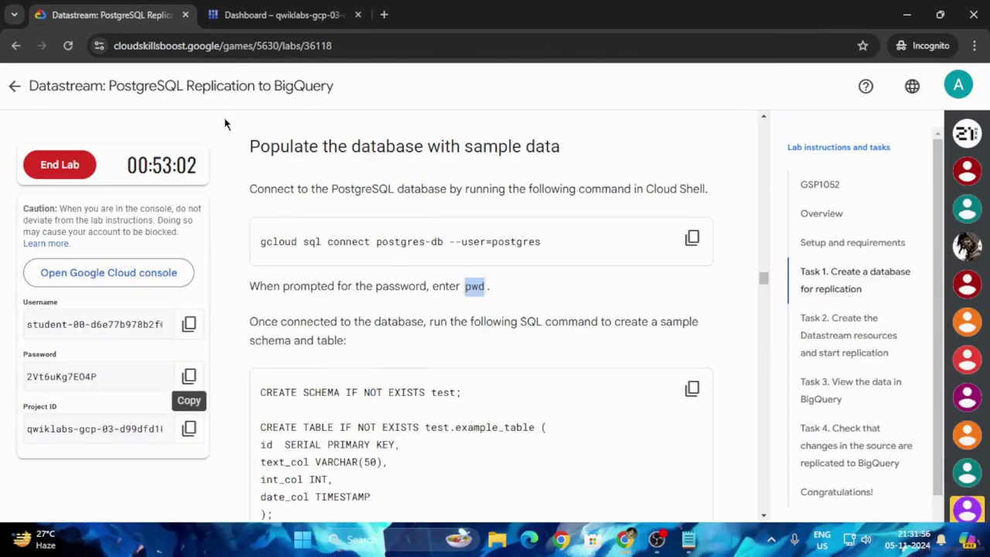
left_click(692, 238)
left_click(282, 14)
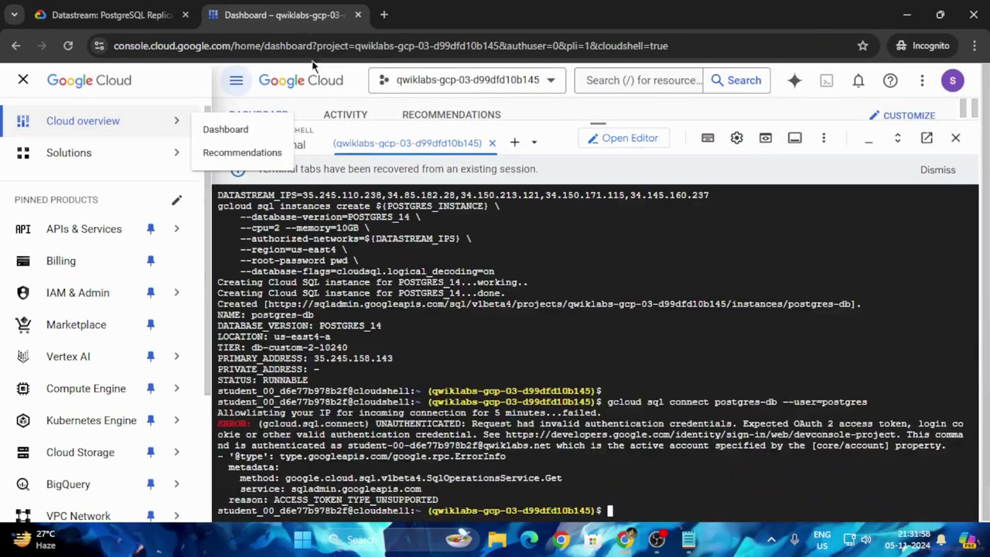
right_click(634, 495)
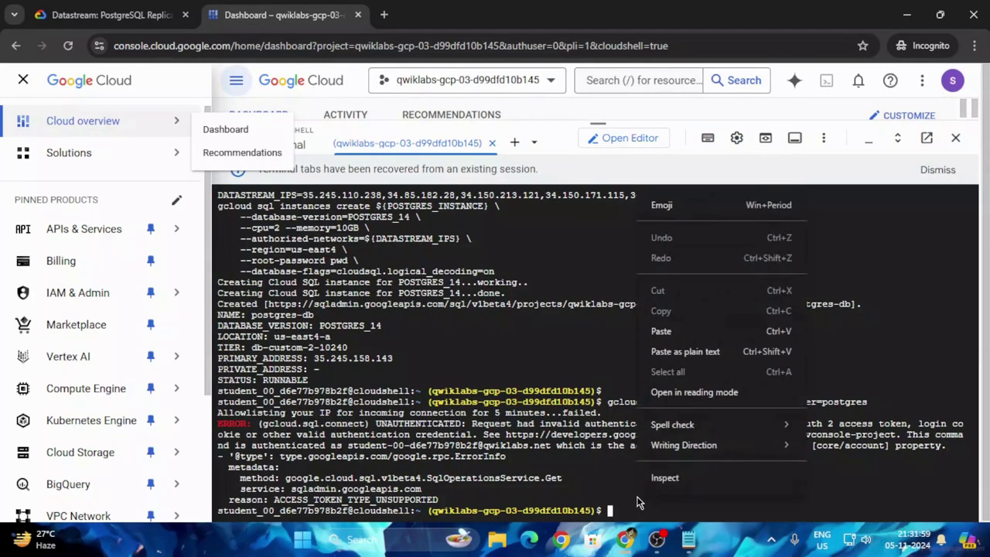
left_click(645, 332)
key("Return")
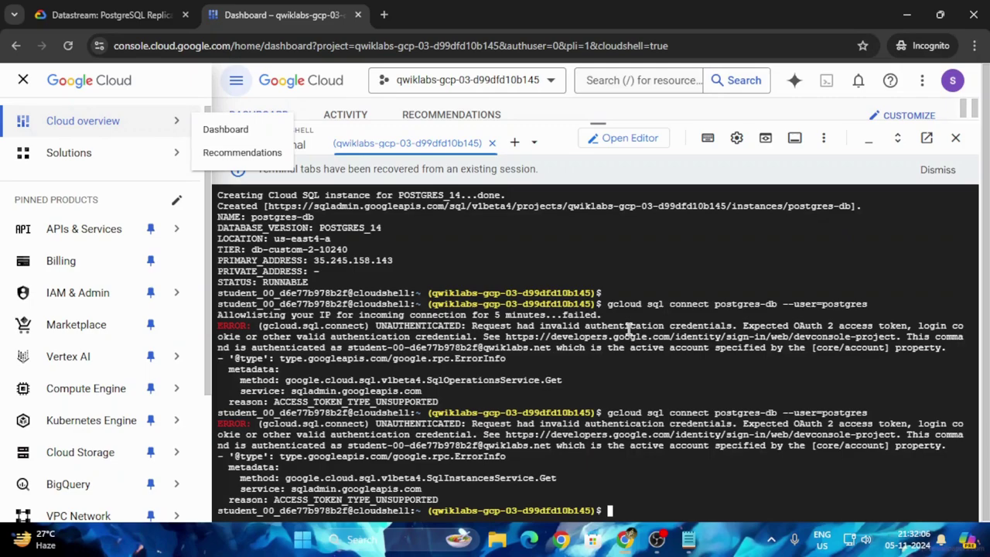
Recopy the lab's gcloud sql connect postgres-db --user=postgres command and run it once more in Cloud Shell
left_click(168, 15)
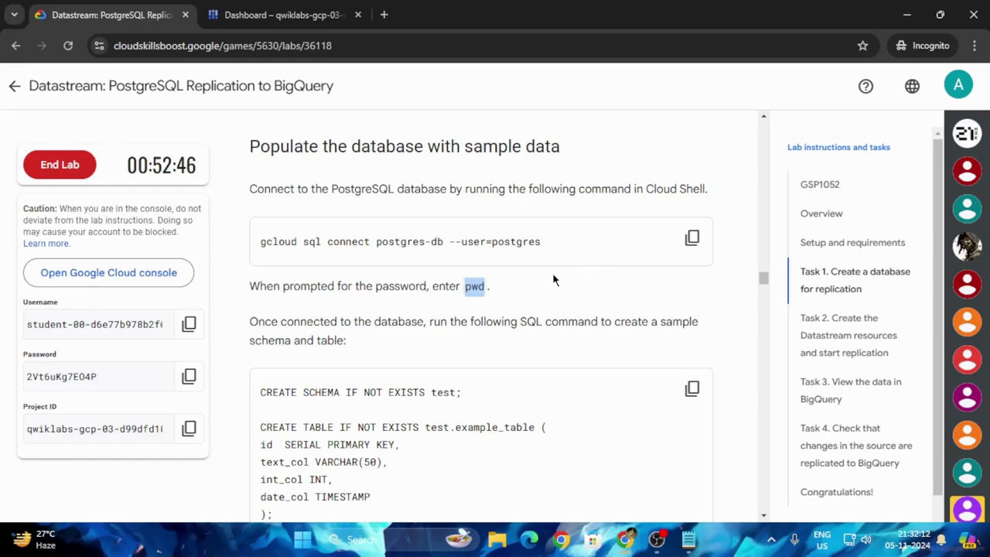
left_click(692, 239)
left_click(255, 11)
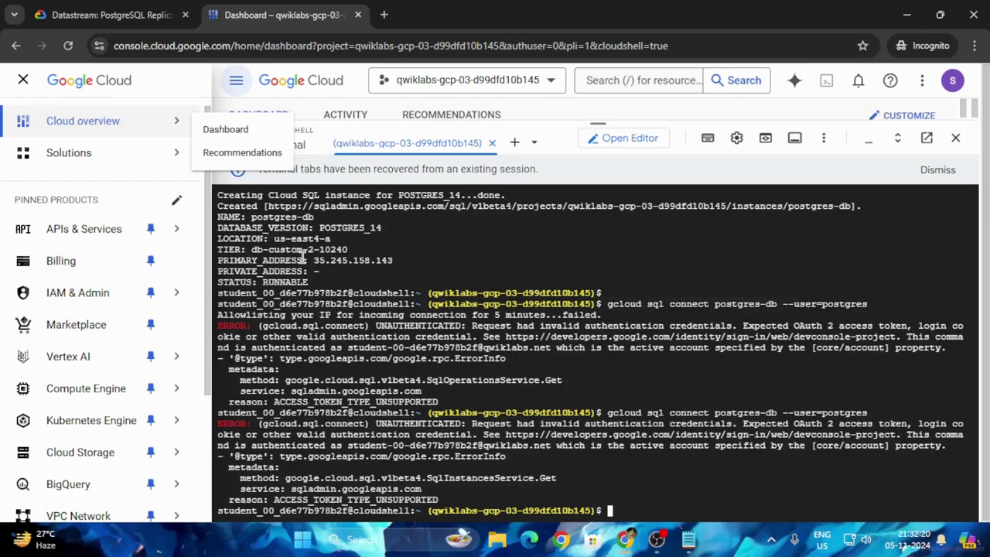
right_click(631, 497)
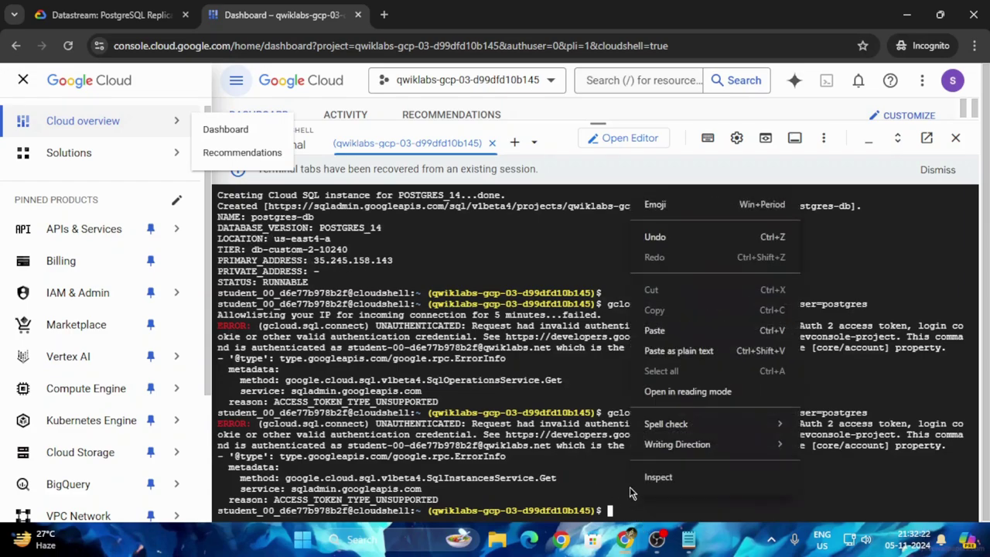
left_click(642, 328)
key("Return")
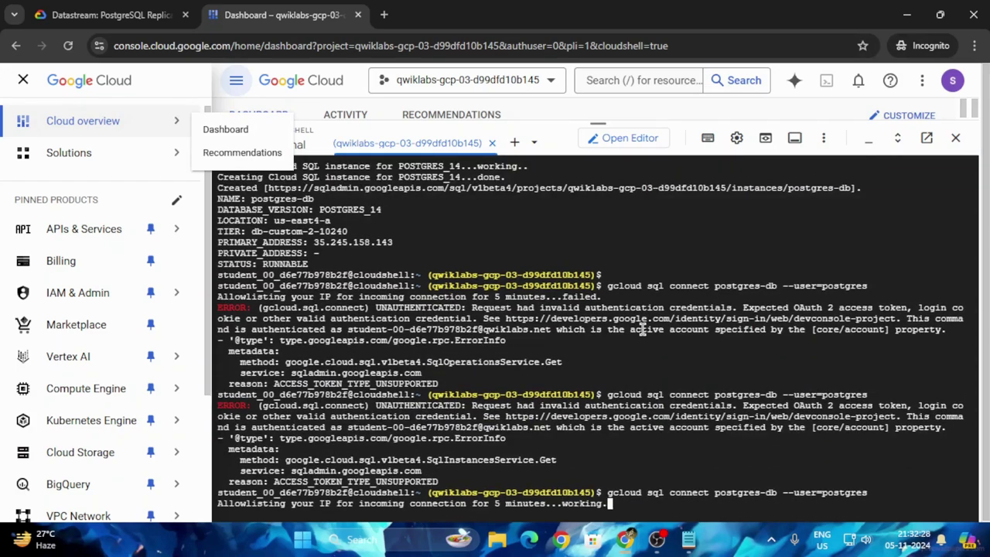
Copy the Cloud SQL instance creation command from the lab instructions and return to Cloud Shell
left_click(147, 14)
scroll(570, 370, "up", 6)
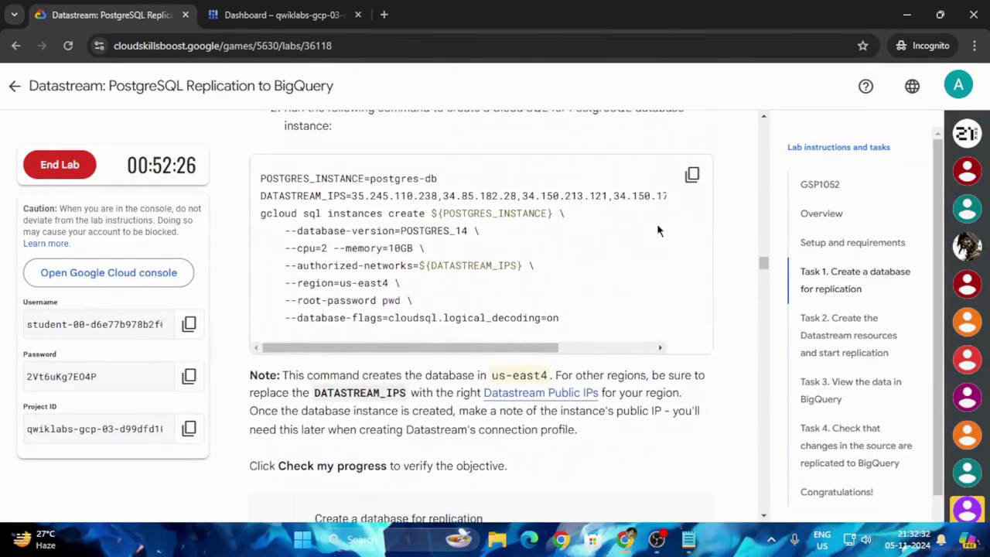
left_click(693, 174)
left_click(282, 15)
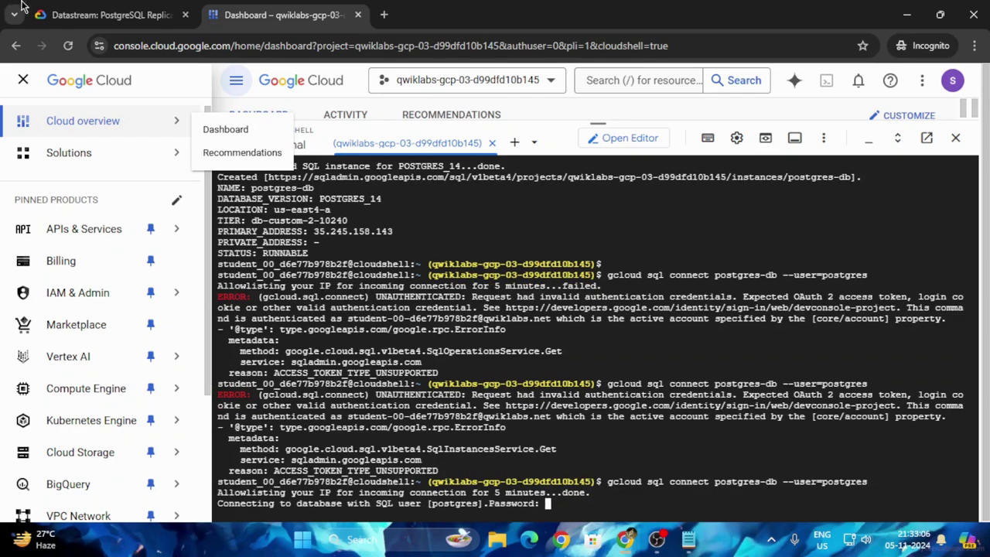
Copy the database password from the lab instructions, enter it at the postgres password prompt, and return to the lab instructions
left_click(47, 11)
scroll(335, 372, "down", 1)
scroll(464, 375, "down", 6)
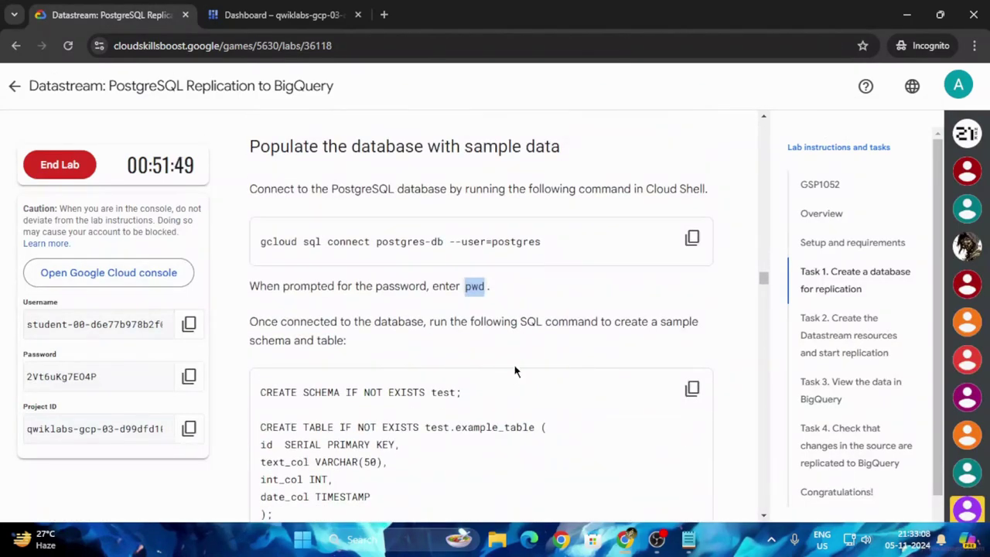
double_click(474, 285)
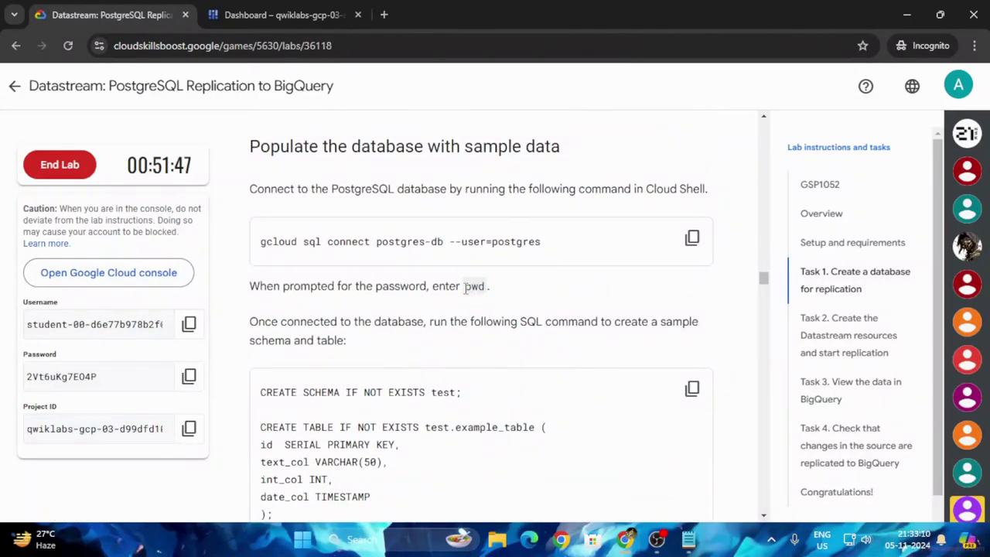
left_click_drag(474, 285, 485, 286)
left_click(280, 14)
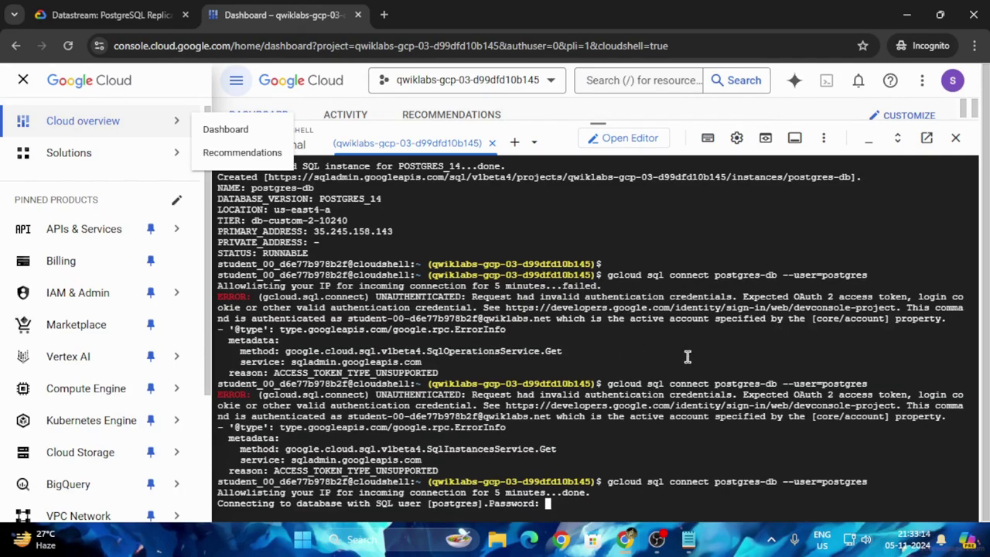
key("ctrl+v")
key("Return")
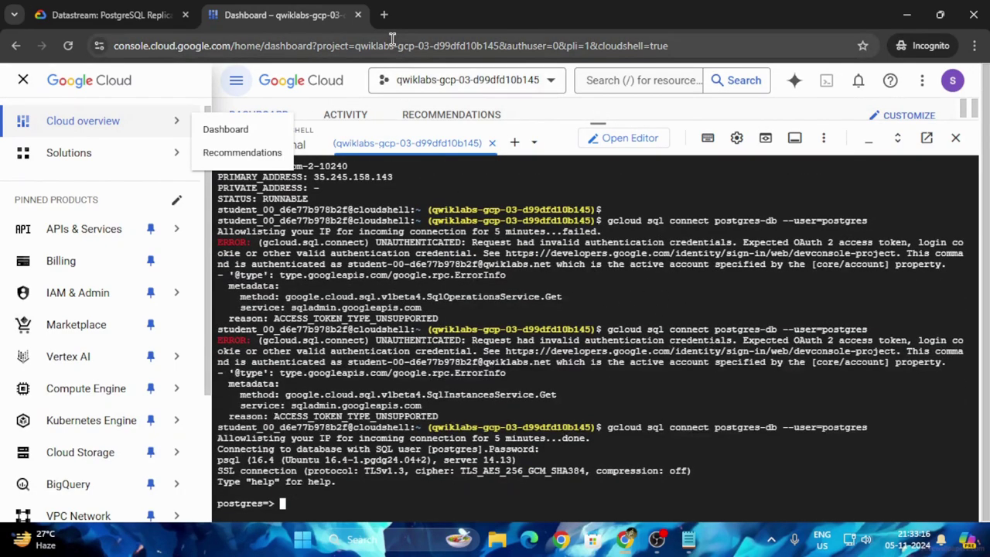
left_click(155, 14)
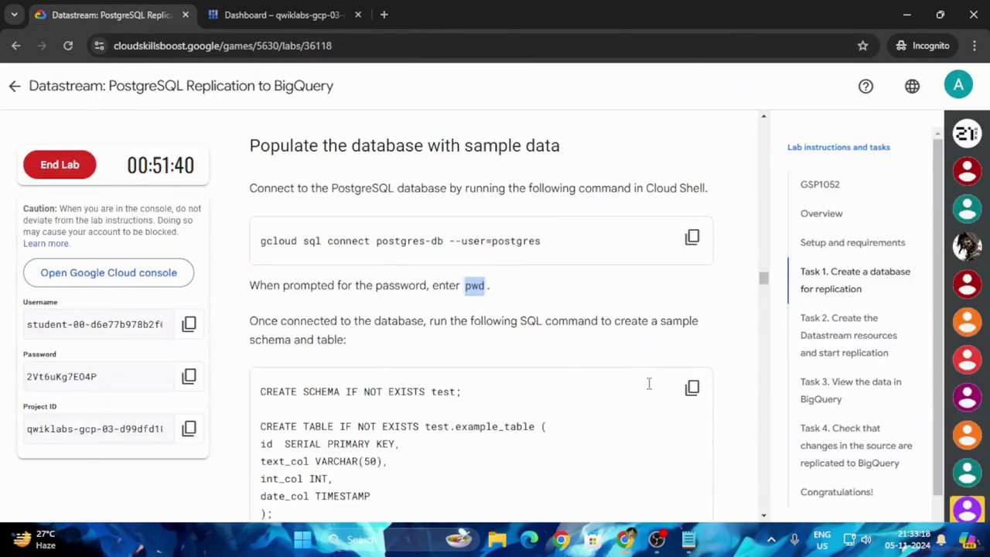
Copy the lab's sample-data SQL and run it at the postgres prompt to create and fill test.example_table
scroll(649, 383, "down", 1)
left_click(690, 316)
left_click(280, 14)
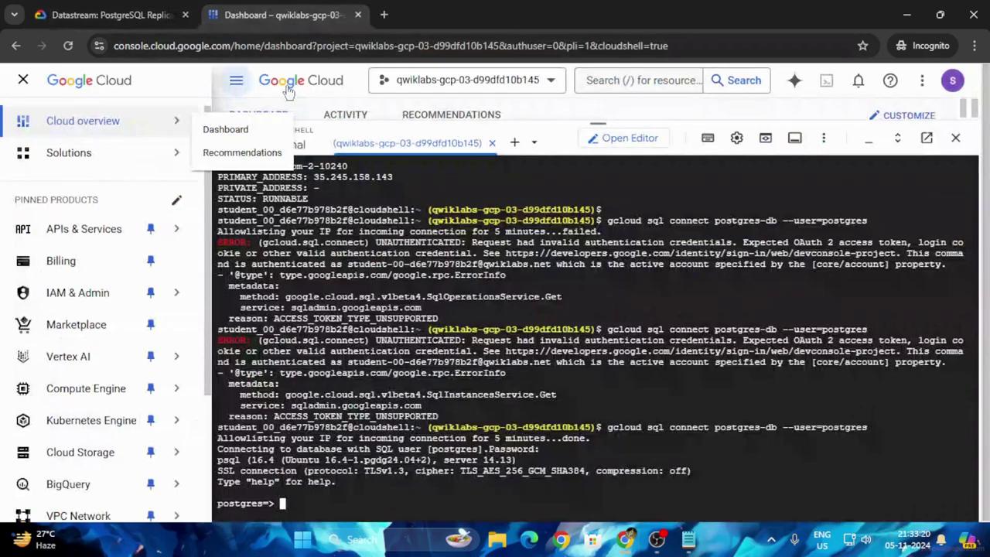
key("ctrl+v")
Copy the lab's SQL for test_publication and the test_replication slot and run it at the postgres prompt
left_click(108, 14)
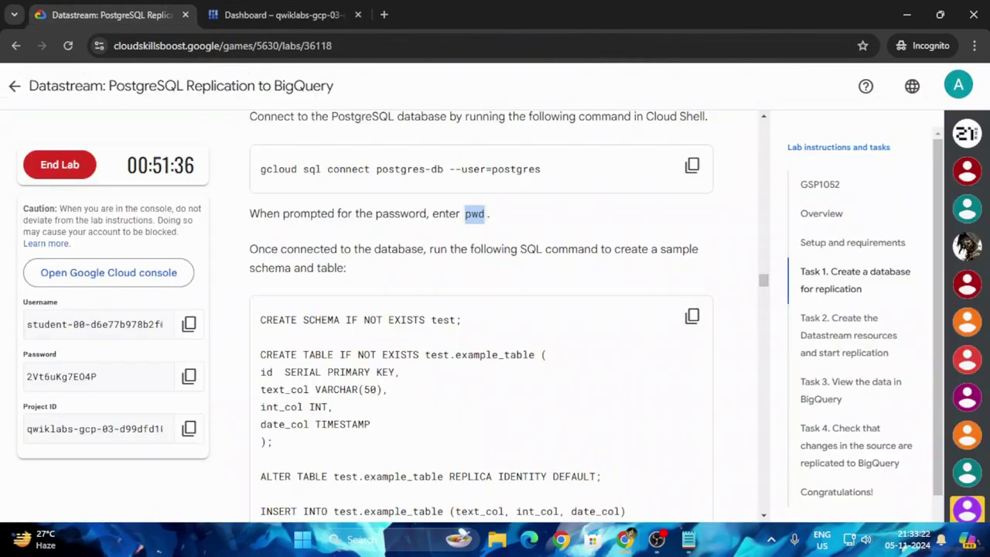
scroll(550, 297, "down", 6)
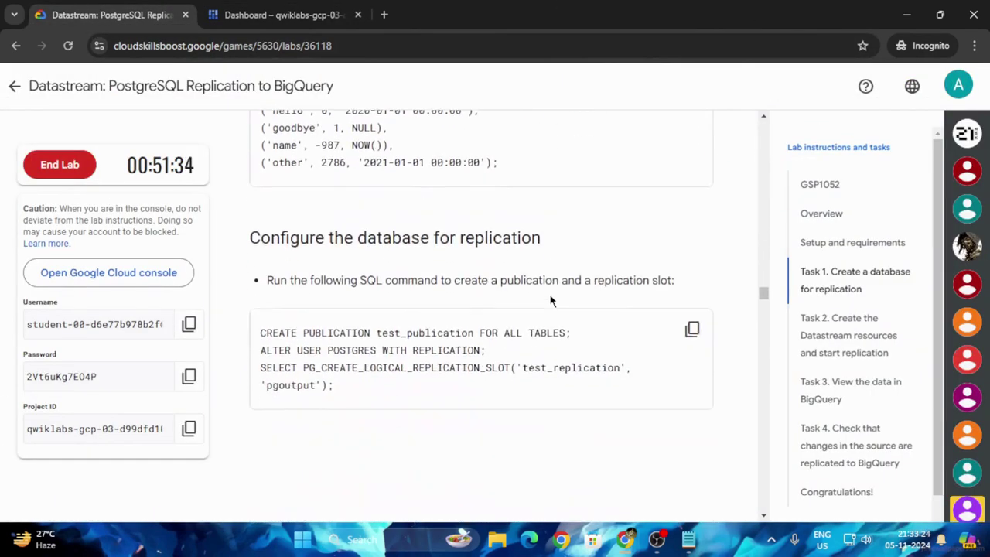
scroll(549, 300, "down", 1)
left_click(691, 256)
left_click(310, 11)
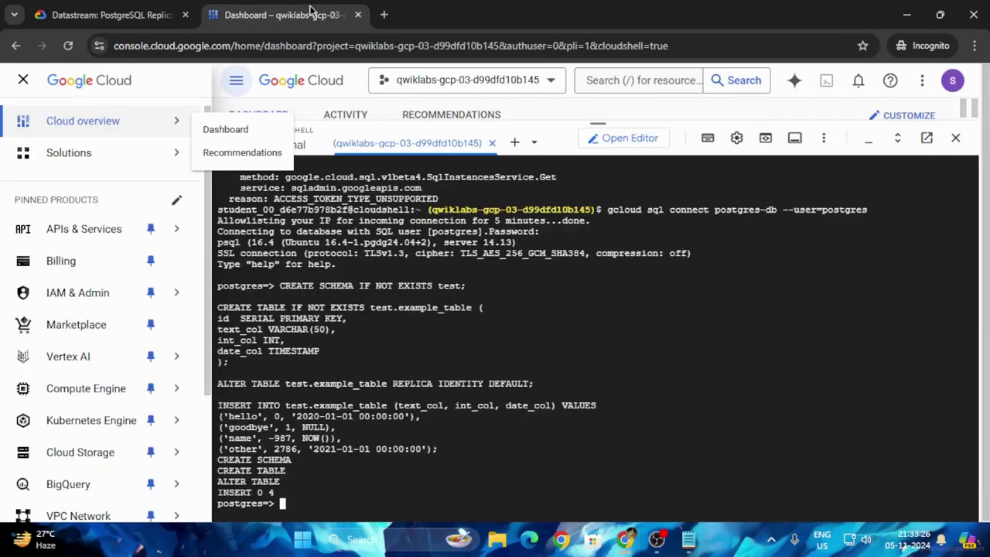
key("ctrl+v")
key("Return")
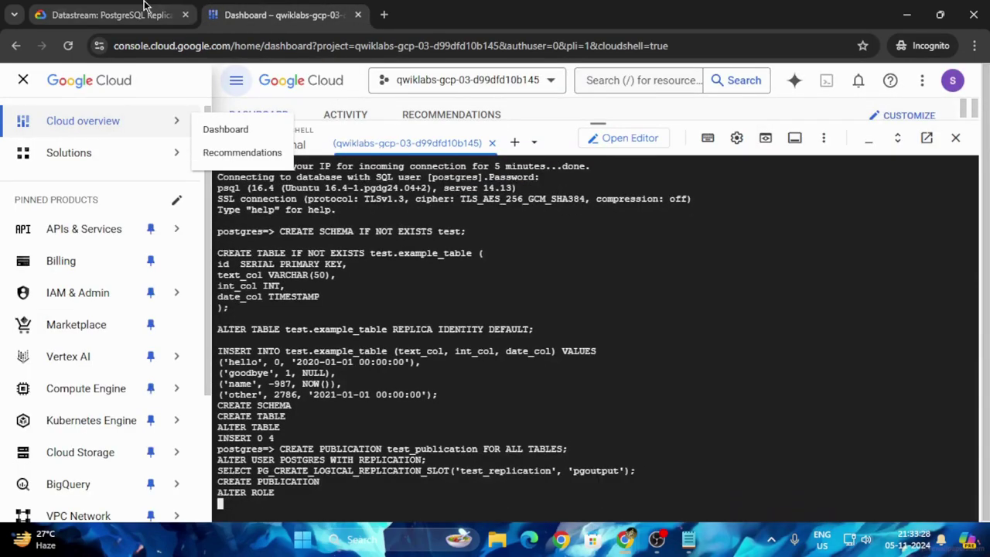
Search the Cloud console for Datastream, as Task 2 of the lab directs, and enable the Datastream API
left_click(109, 15)
scroll(513, 288, "down", 4)
scroll(518, 292, "up", 2)
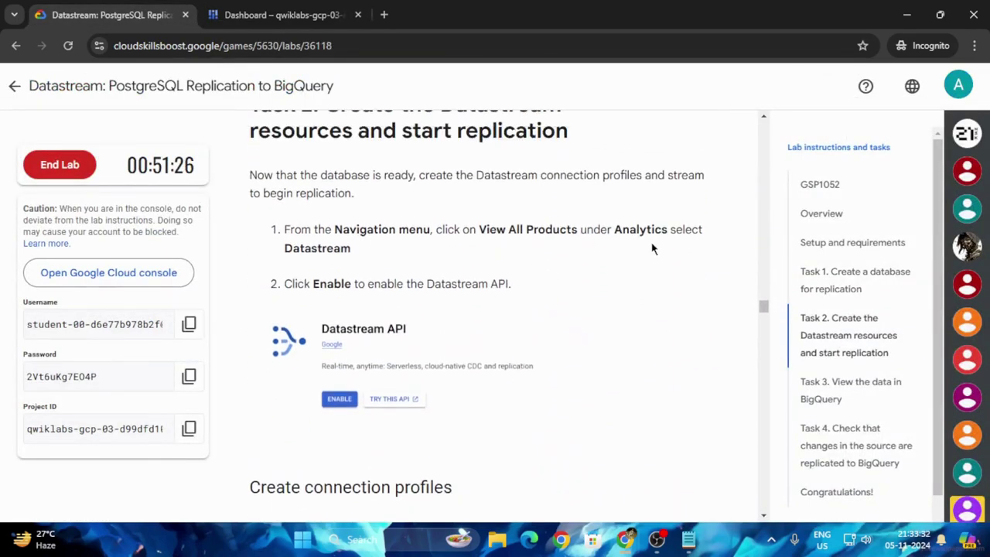
left_click_drag(277, 256, 358, 255)
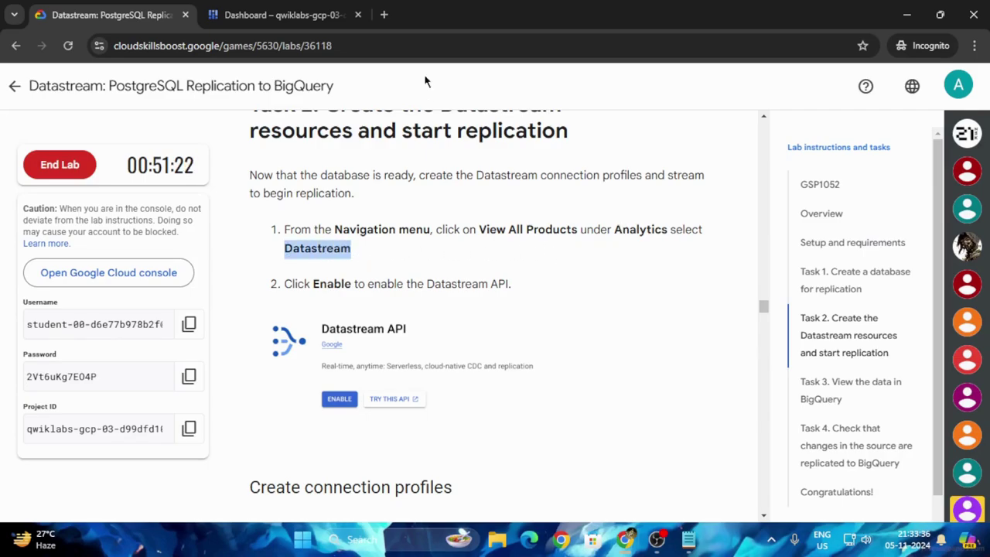
left_click(310, 16)
left_click_drag(610, 122, 623, 401)
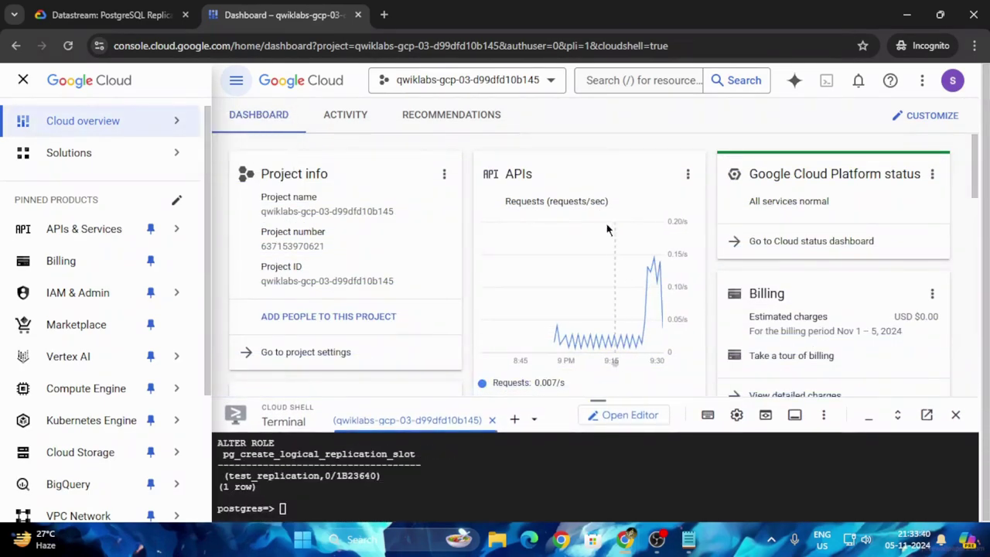
left_click(650, 80)
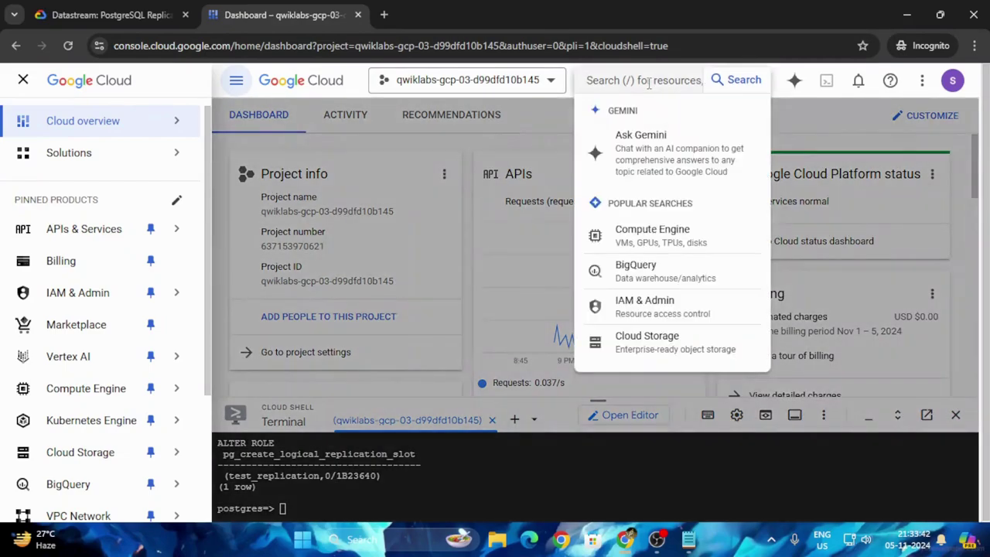
type("Datastream")
key("Return")
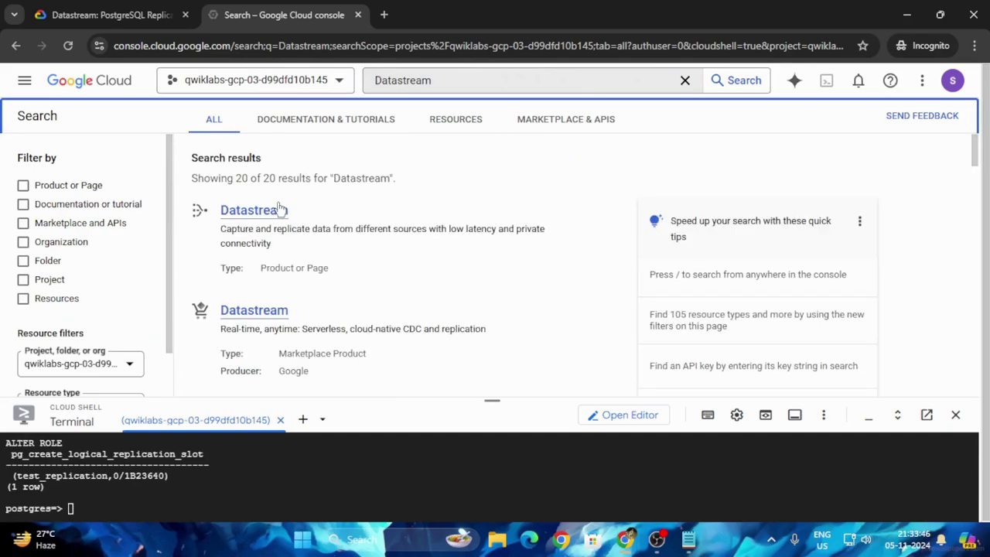
left_click(270, 215)
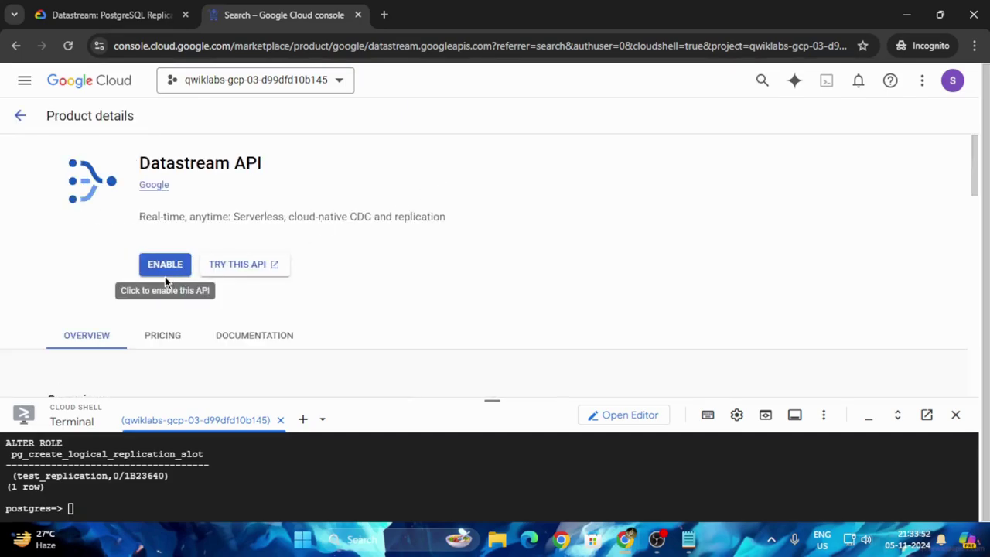
left_click(164, 264)
Search the Cloud console for the lab's term Connection Profiles and open the Datastream documentation page about viewing them
left_click(108, 14)
scroll(579, 306, "down", 5)
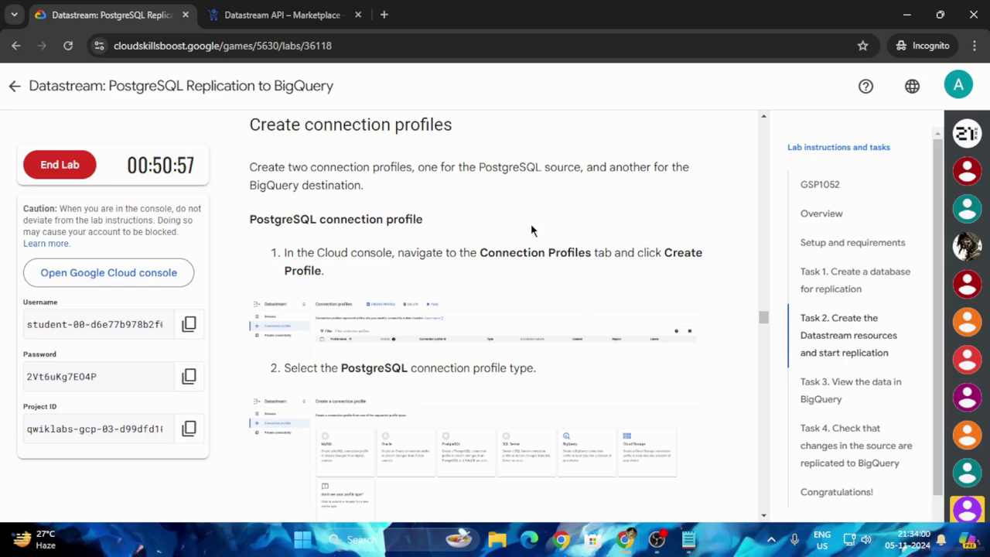
left_click_drag(481, 249, 591, 249)
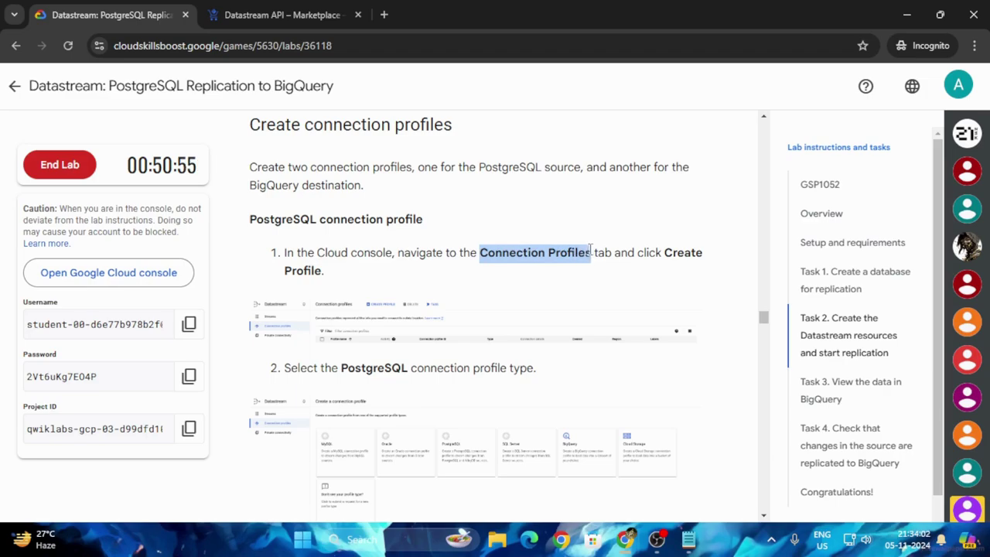
left_click(282, 15)
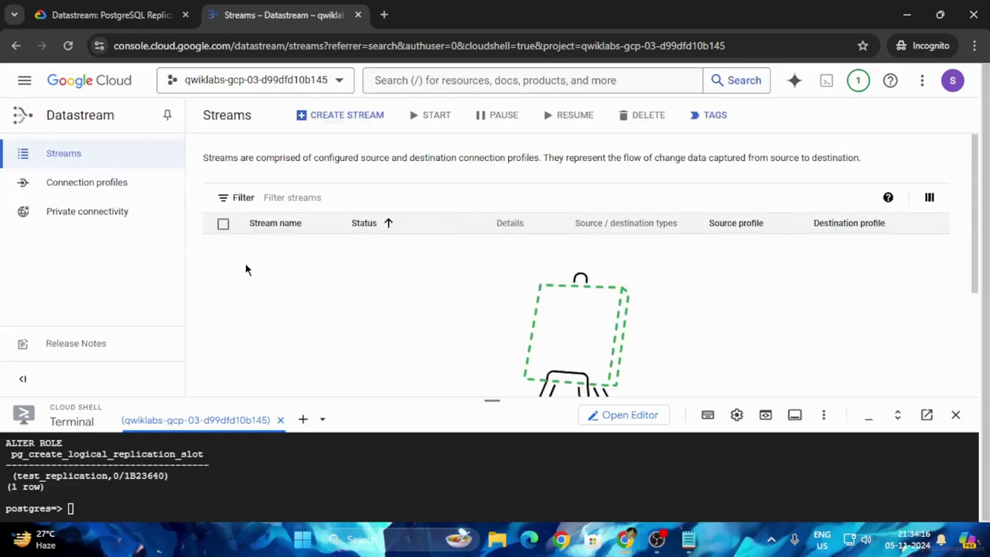
left_click(452, 73)
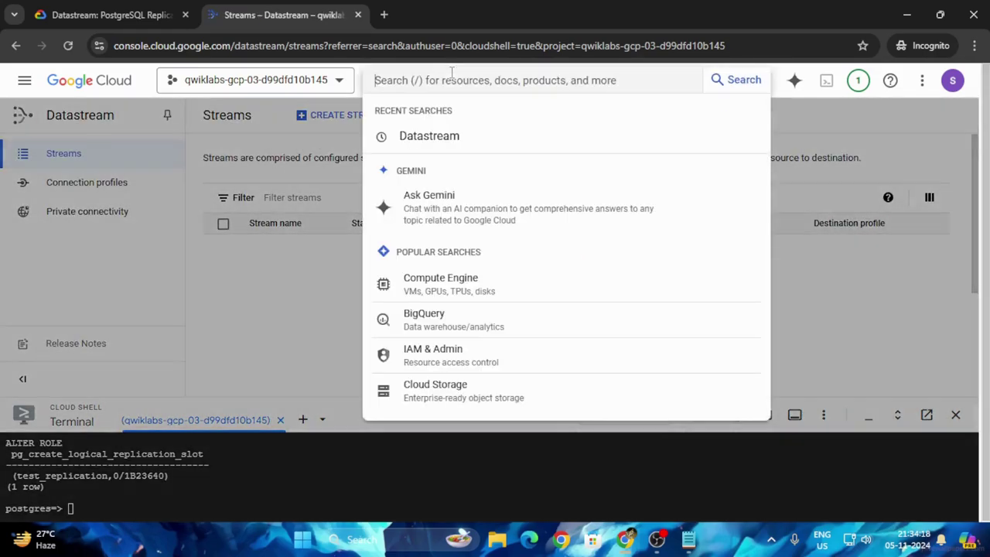
key("ctrl+v")
key("Return")
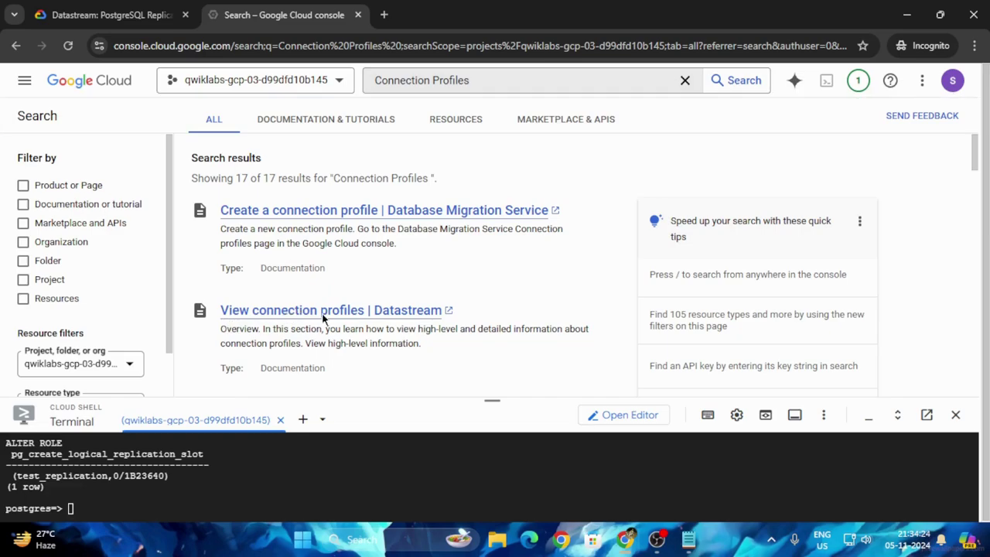
left_click(280, 311)
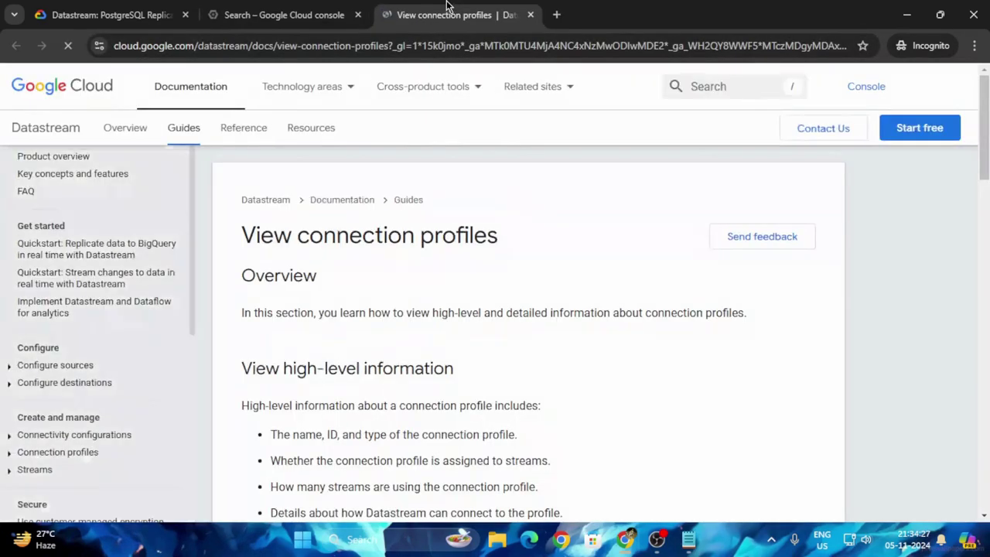
left_click(284, 15)
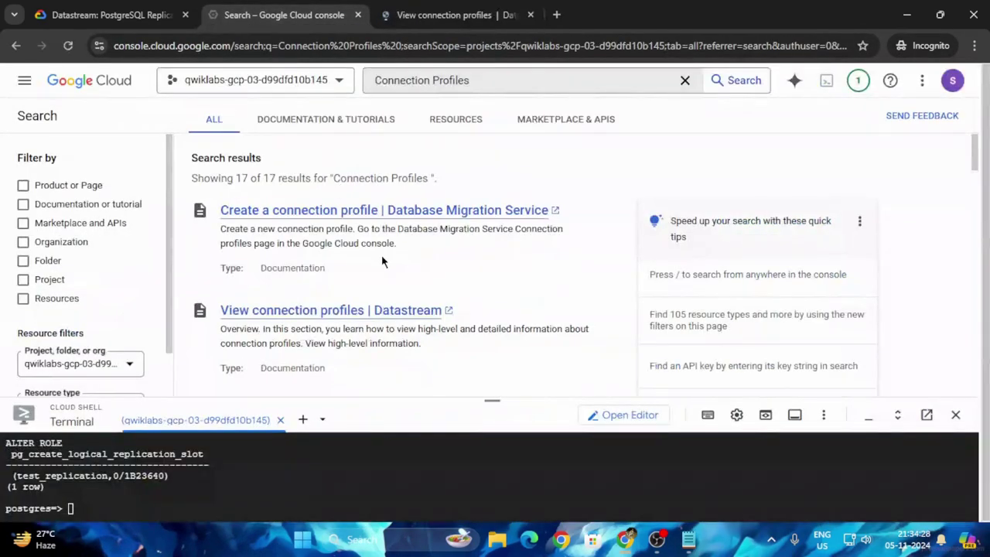
scroll(371, 263, "down", 3)
Recheck the lab's PostgreSQL connection profile instructions, then reopen Datastream in the Cloud console and go to its connection profiles page
left_click(77, 6)
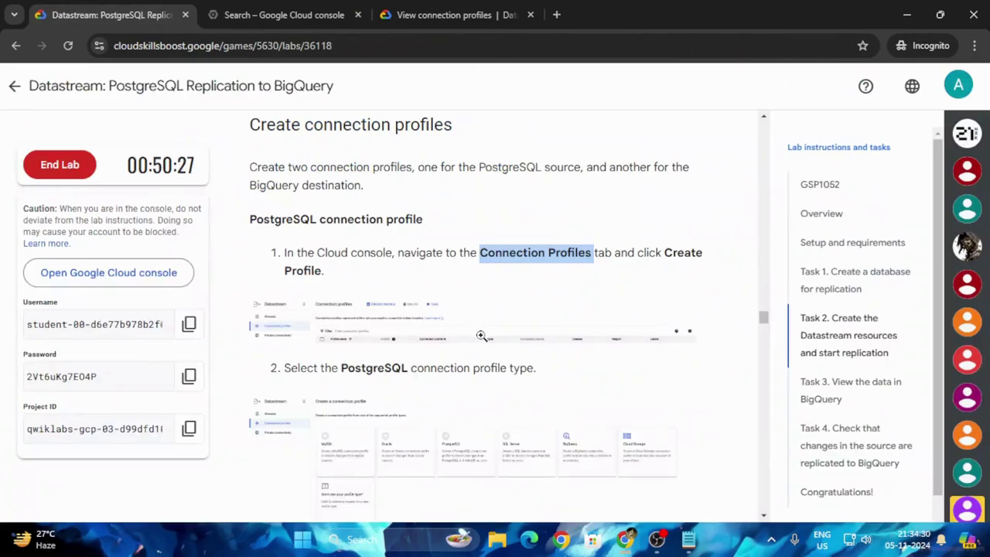
scroll(443, 299, "down", 1)
scroll(445, 297, "down", 1)
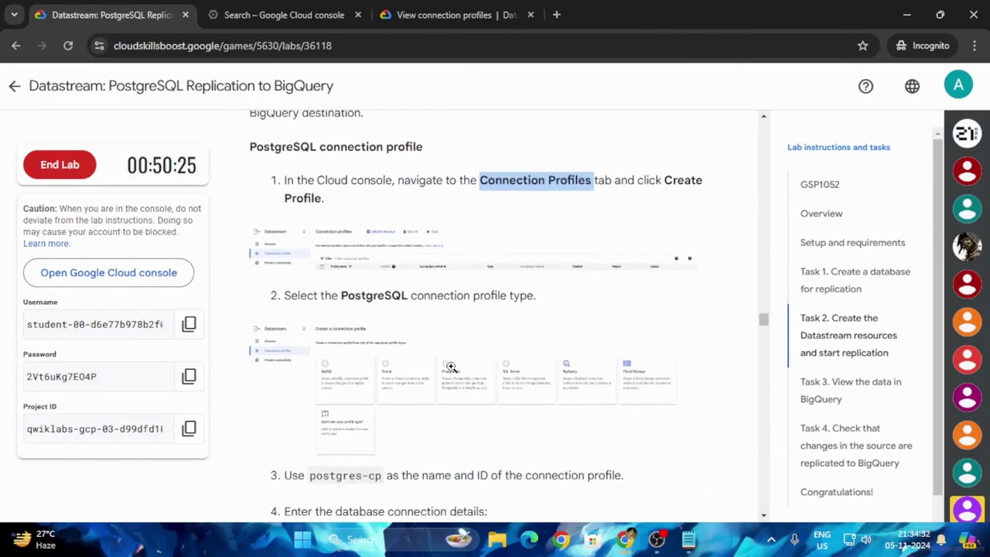
scroll(445, 371, "down", 1)
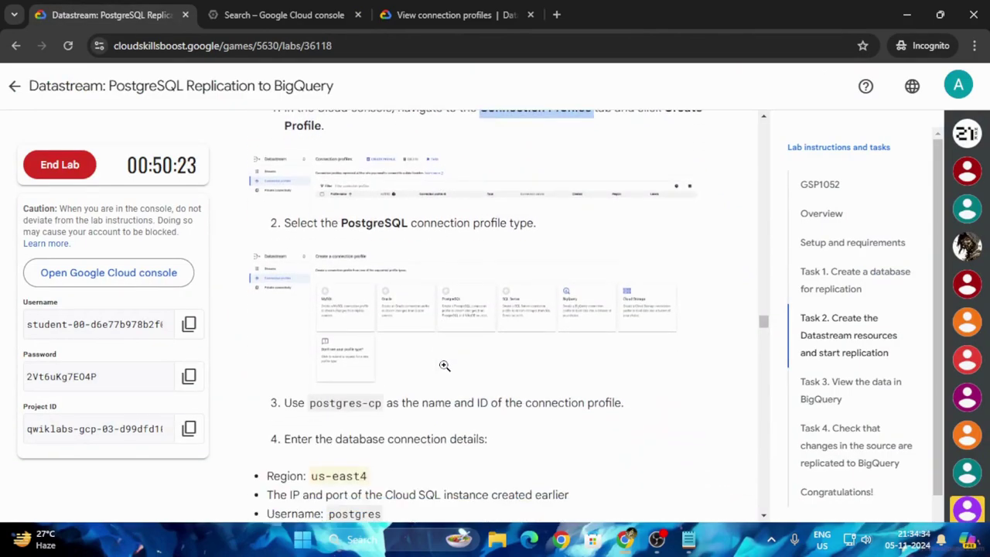
scroll(445, 362, "up", 2)
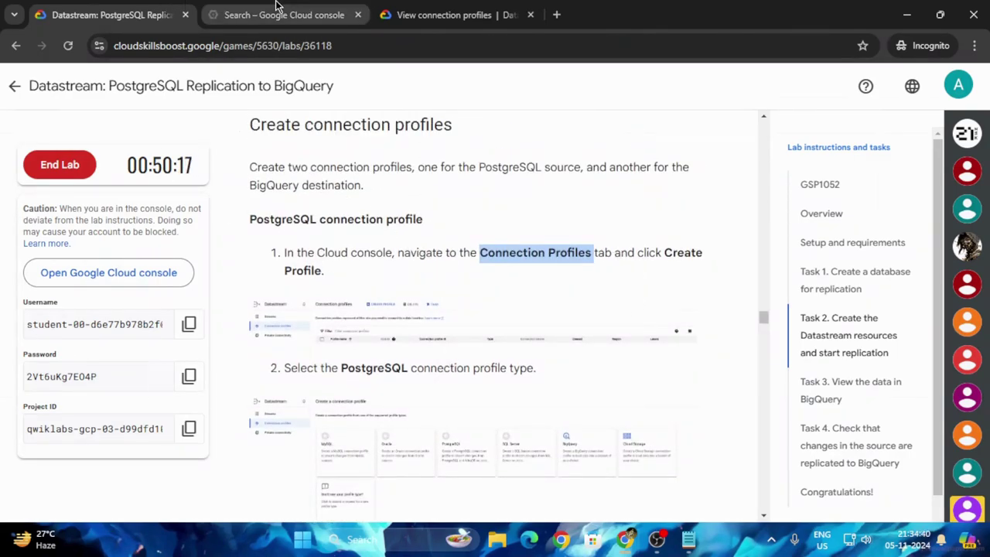
left_click(325, 17)
left_click(16, 48)
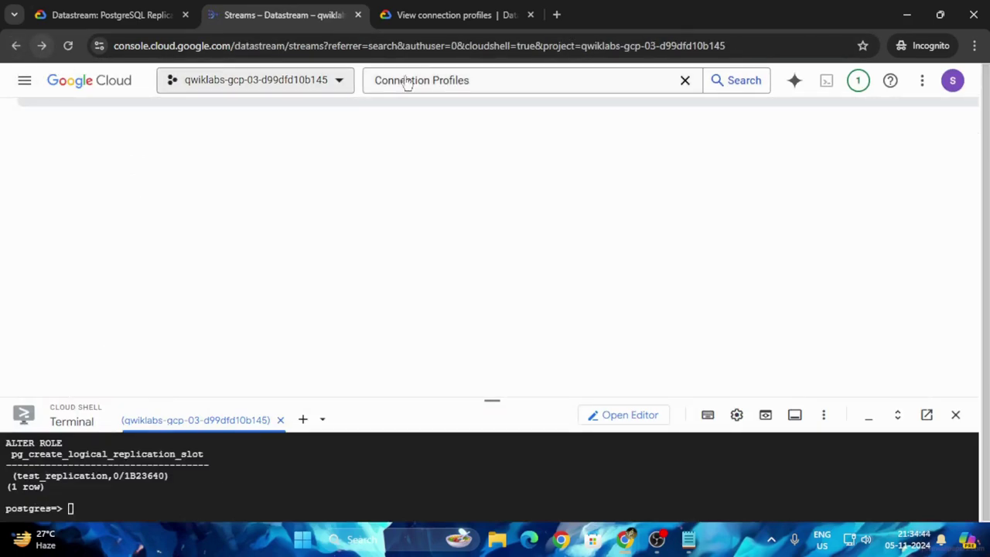
left_click(685, 80)
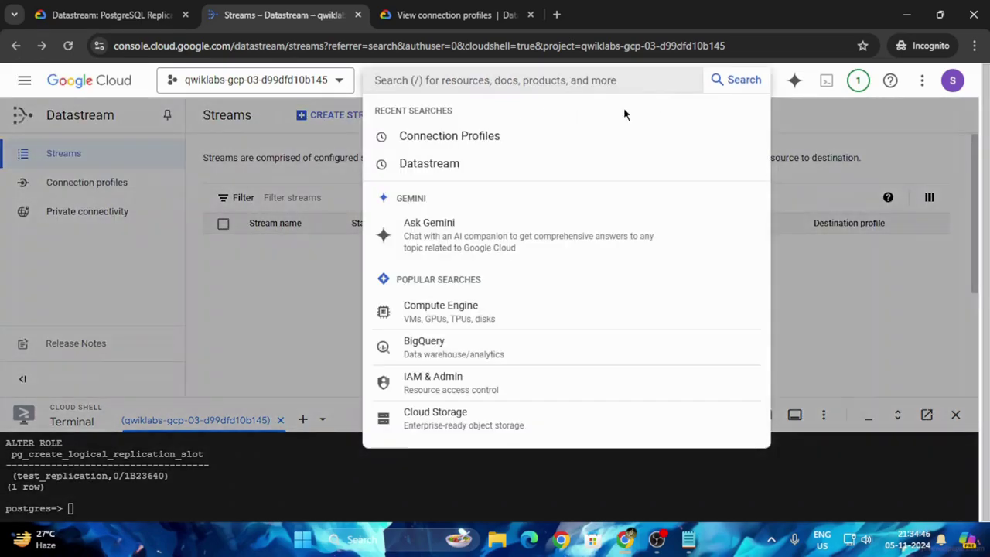
left_click(418, 165)
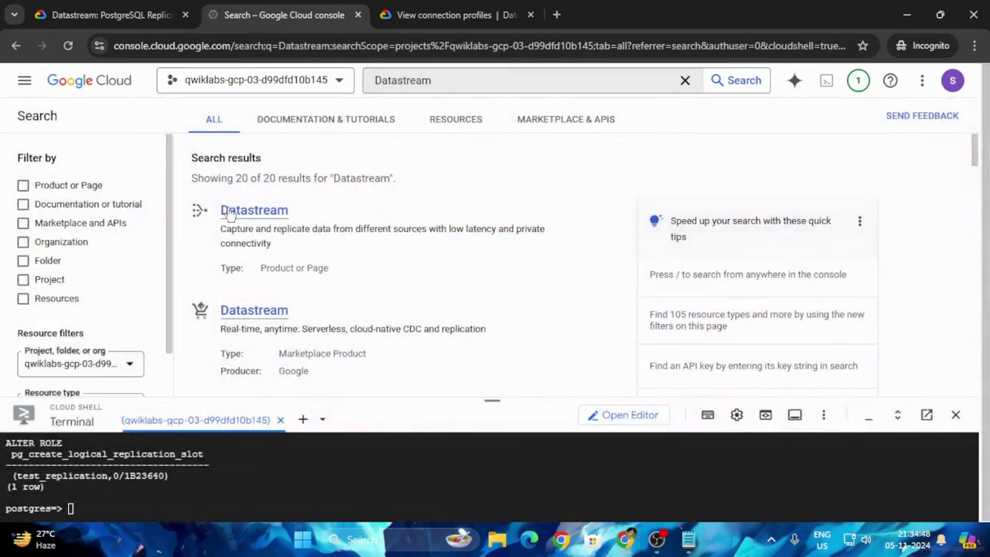
left_click(229, 211)
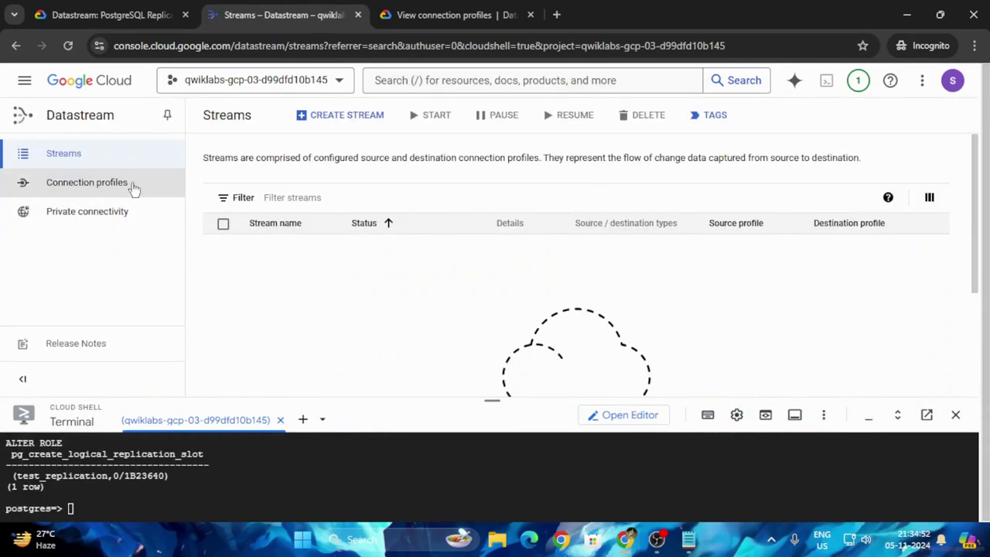
left_click(132, 184)
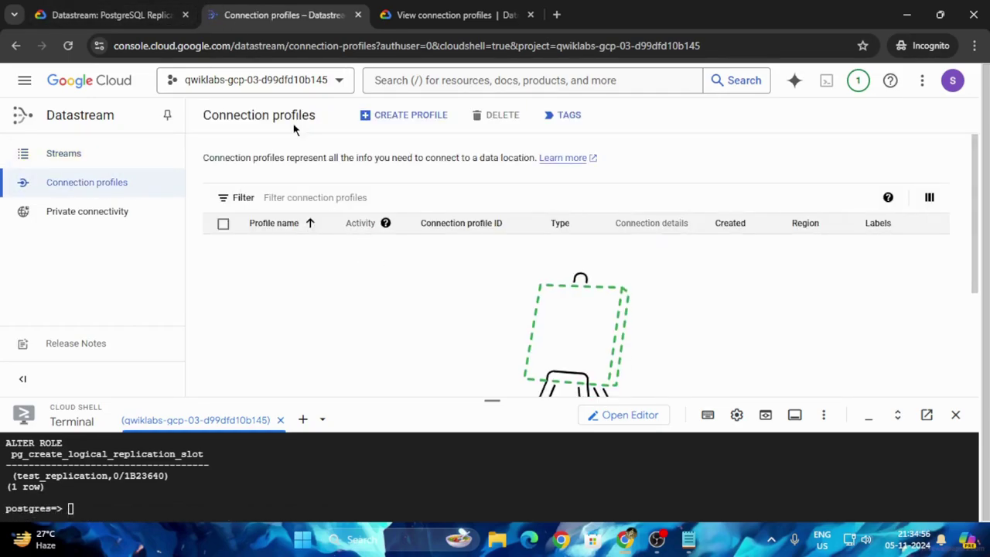
Start a new connection profile of type PostgreSQL, as the lab directs, and shrink the Cloud Shell area
left_click(112, 14)
left_click(290, 15)
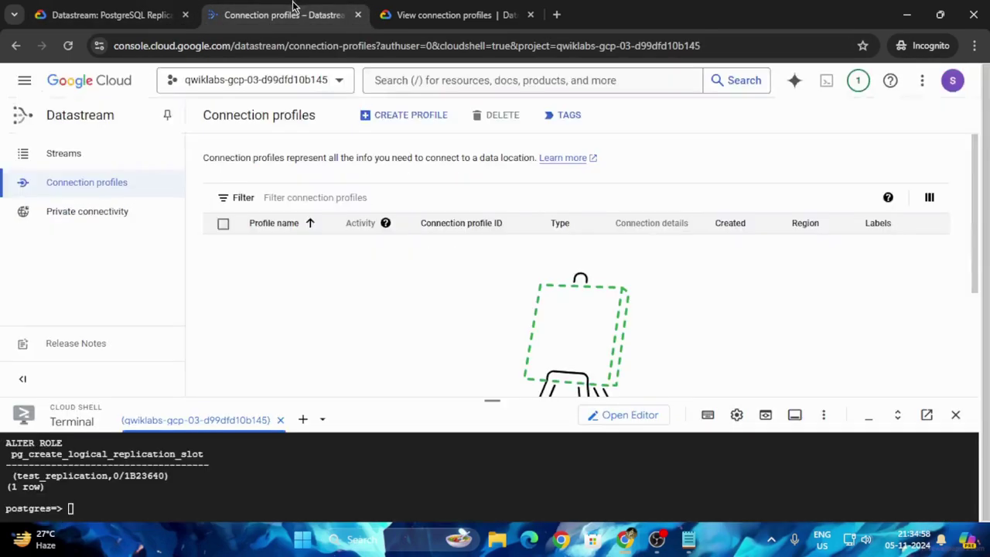
left_click(394, 115)
left_click(112, 15)
scroll(361, 312, "down", 2)
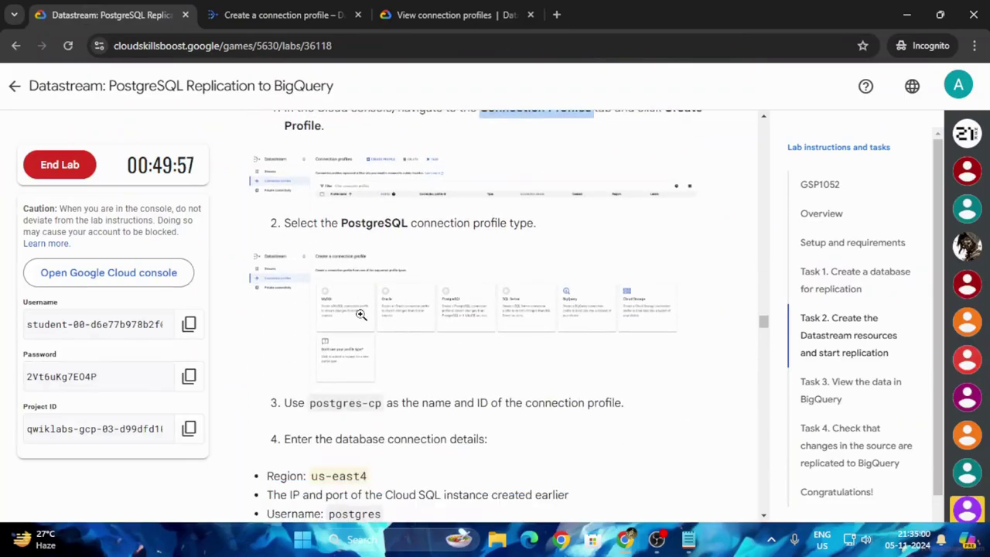
left_click(312, 15)
left_click(654, 289)
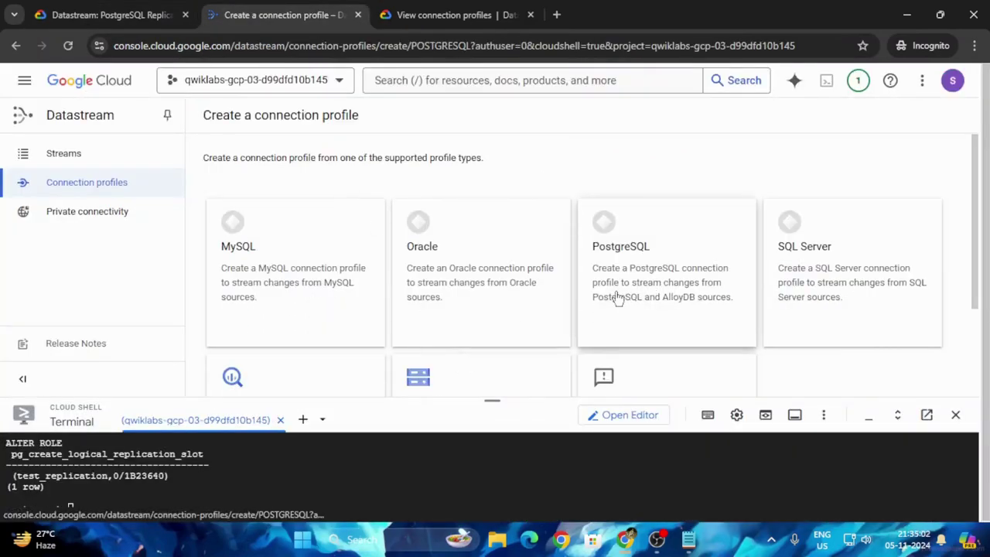
left_click_drag(492, 400, 491, 499)
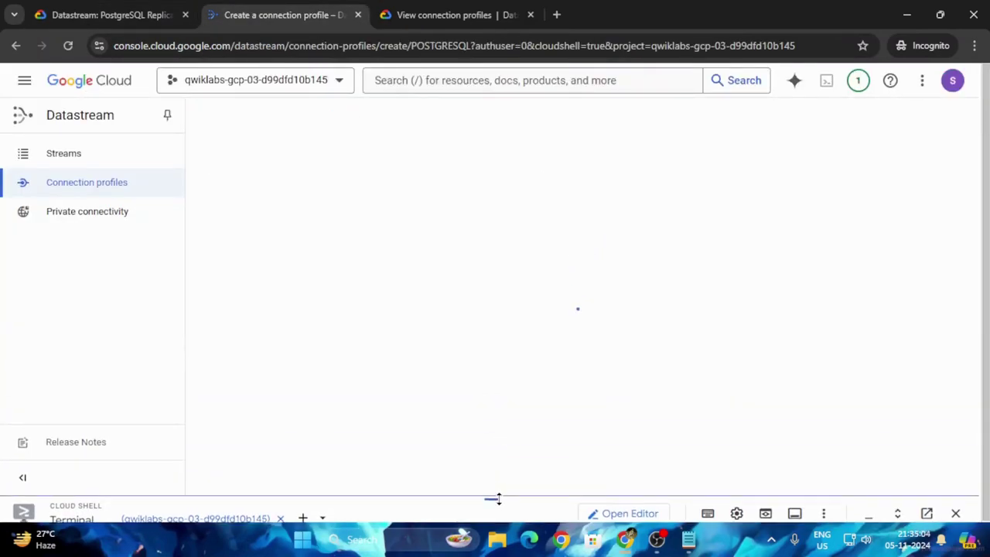
Copy postgres-cp from the lab instructions and use it as the connection profile's name and ID
left_click(99, 14)
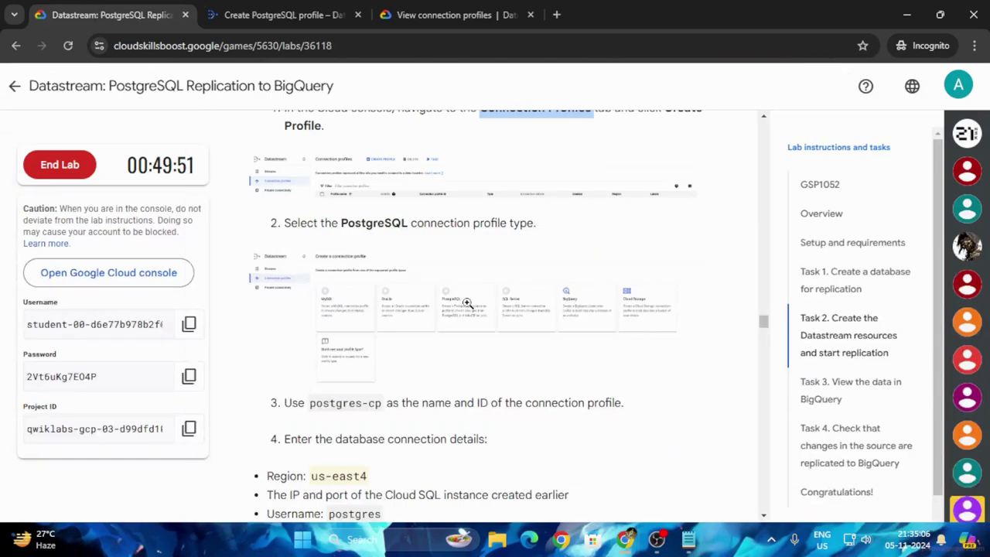
scroll(473, 294, "down", 1)
scroll(473, 297, "down", 2)
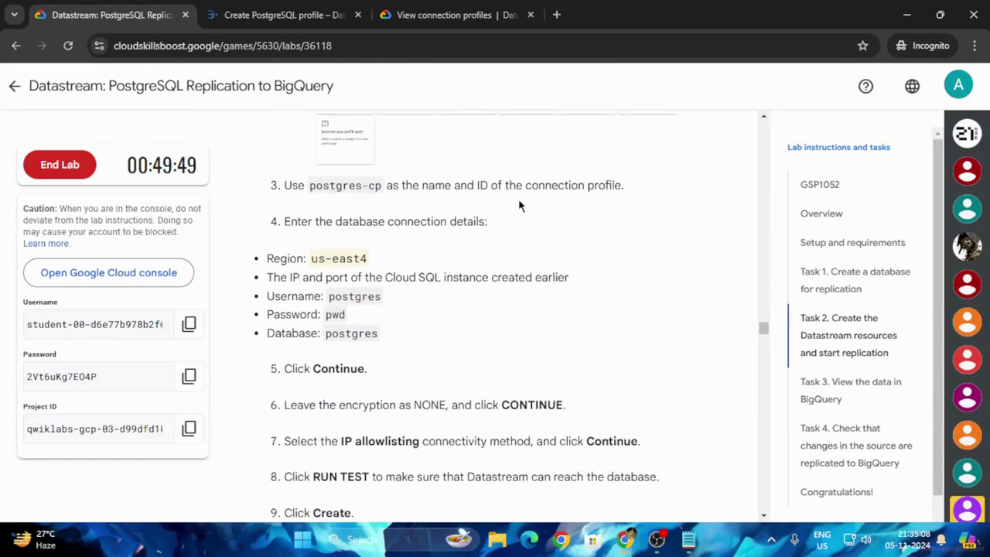
left_click_drag(309, 188, 382, 195)
key("ctrl+c")
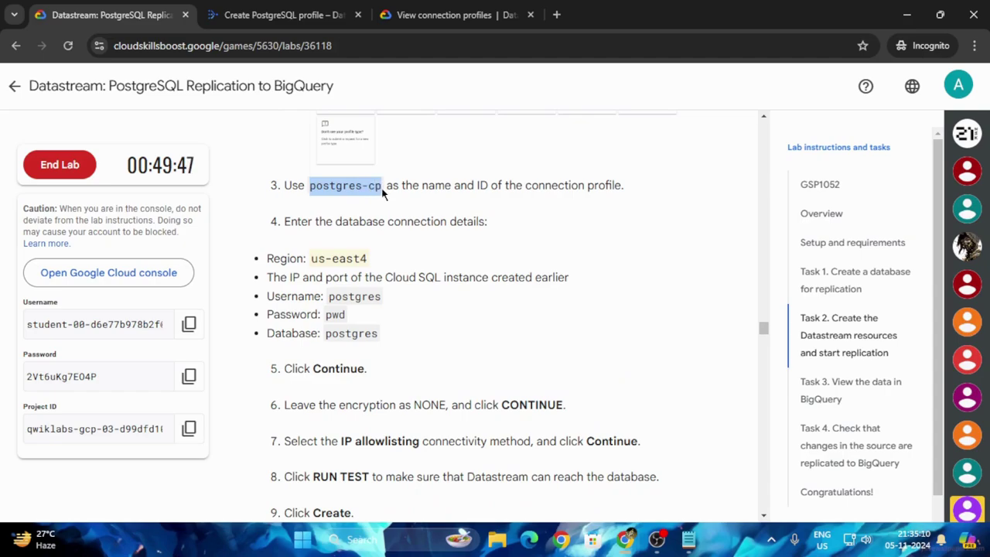
left_click(286, 14)
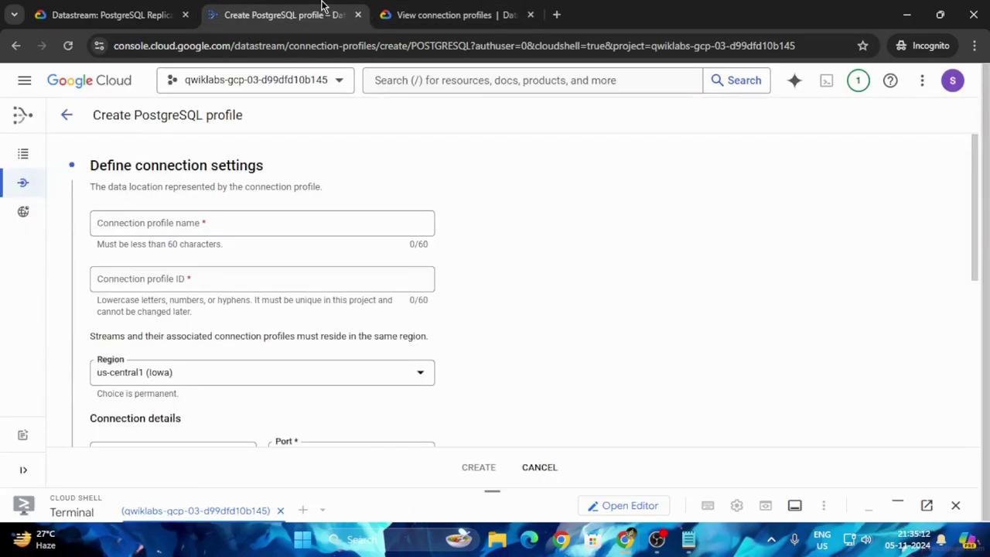
left_click(216, 223)
key("ctrl+v")
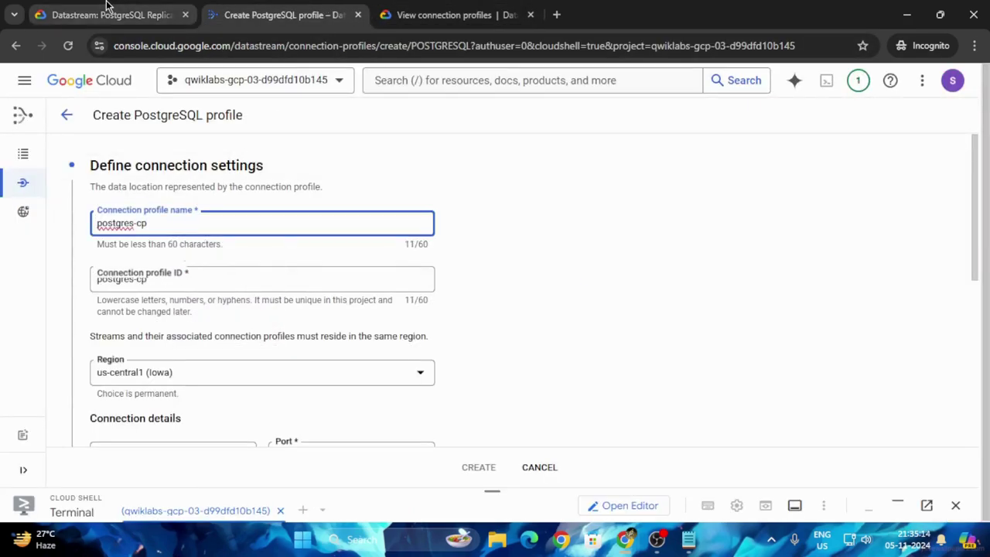
Check the region in the lab instructions and set the connection profile's region to us-east4 (Northern Virginia)
left_click(106, 13)
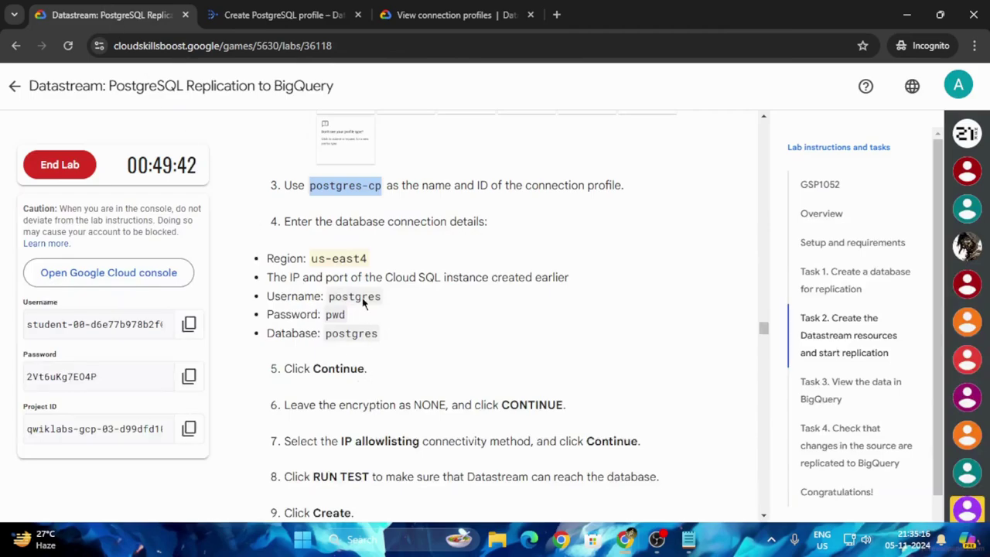
left_click(283, 15)
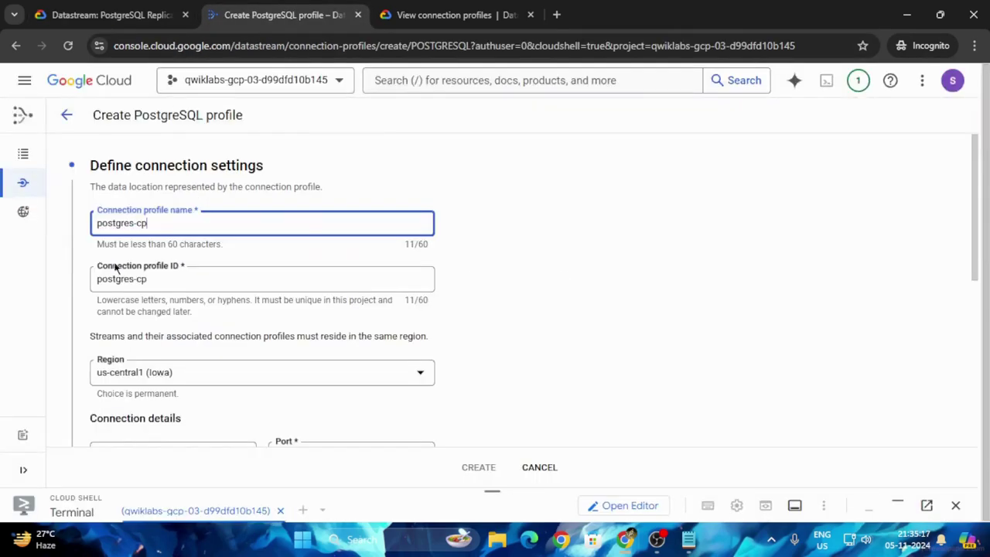
left_click(171, 377)
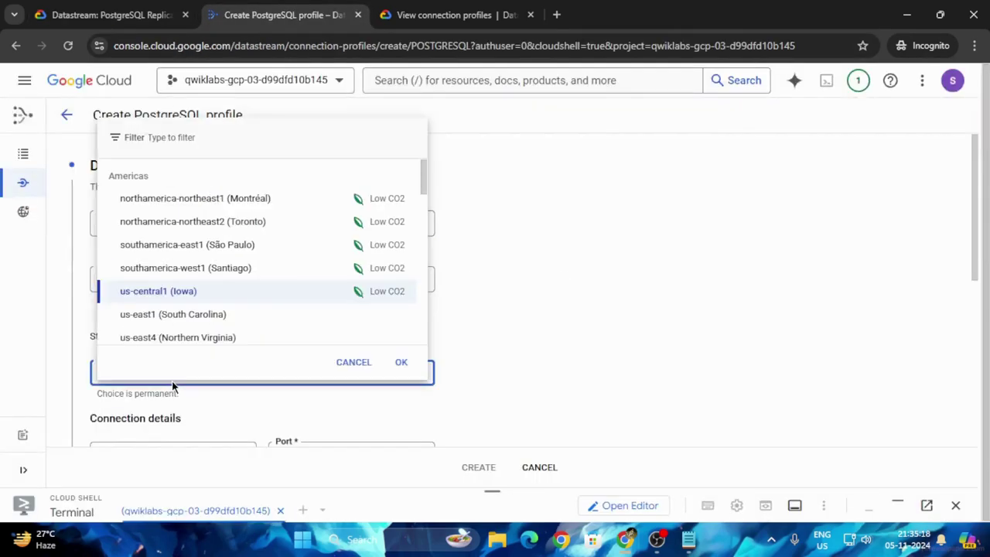
left_click(169, 341)
Copy the database username from the lab's connection details and enter postgres as the profile's username
left_click(145, 23)
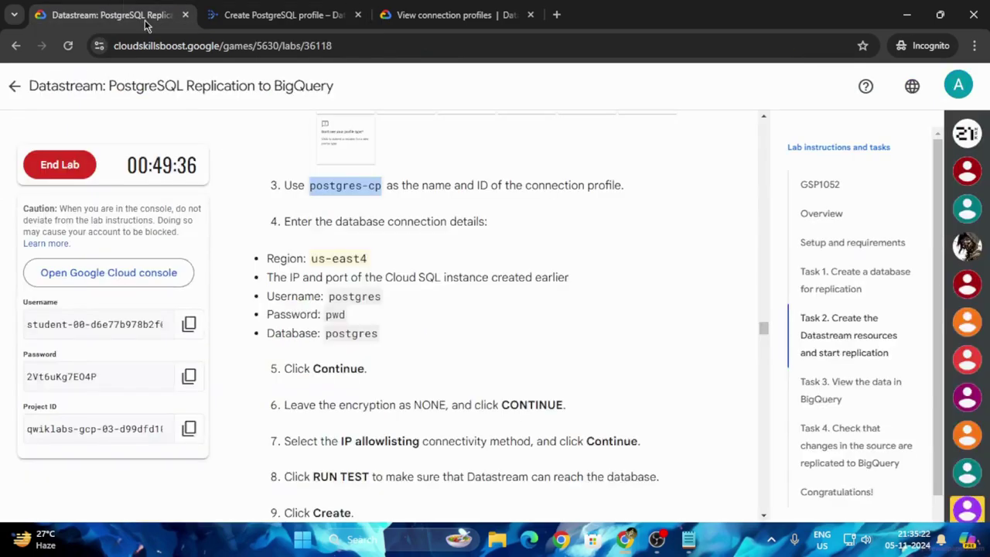
scroll(442, 323, "down", 1)
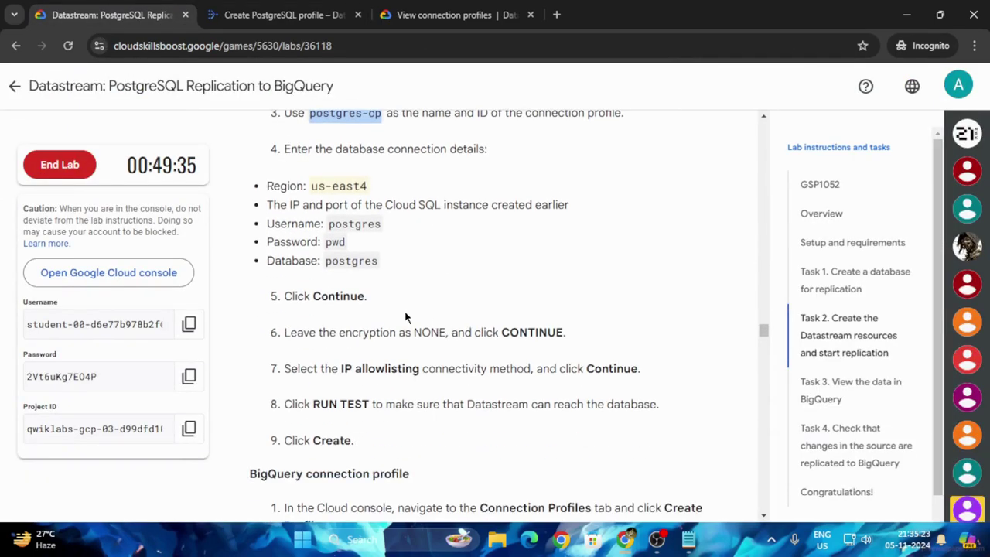
left_click(340, 224)
double_click(339, 223)
key("ctrl+c")
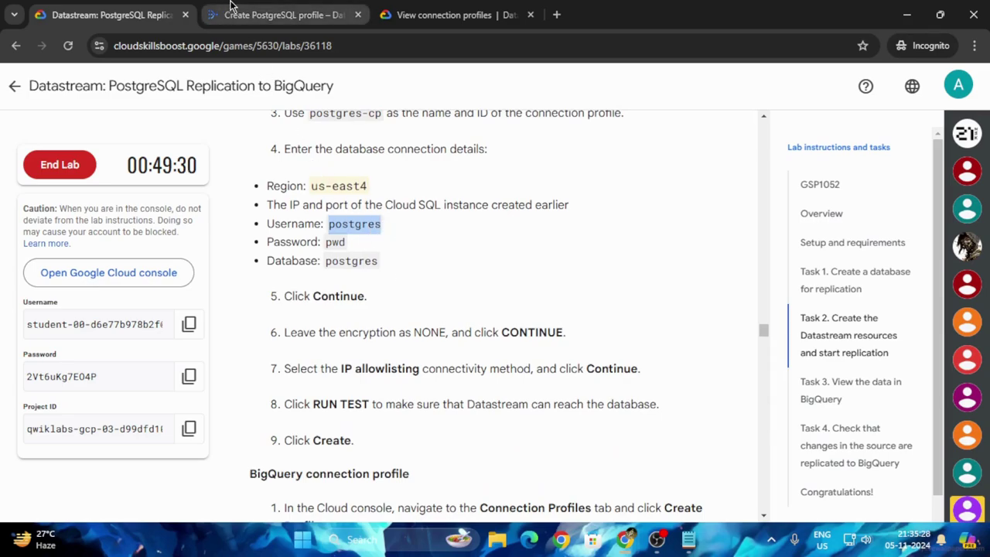
left_click(278, 14)
scroll(161, 320, "down", 1)
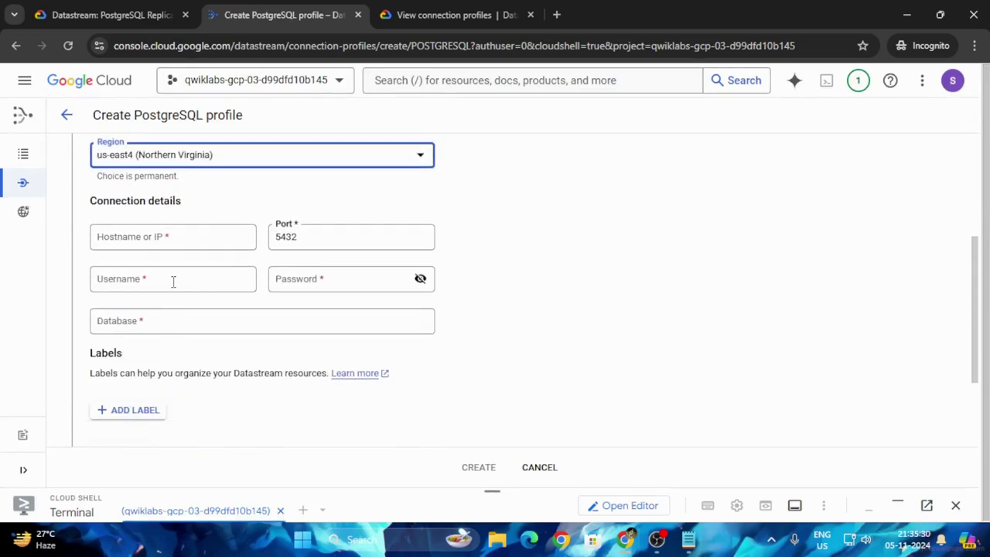
left_click(173, 279)
key("ctrl+v")
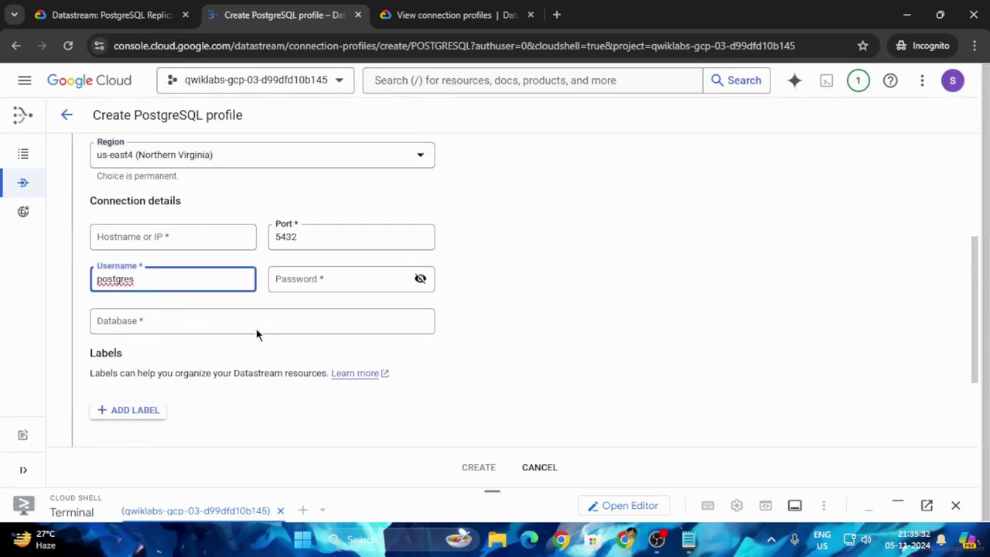
Copy the database password from the lab instructions into the connection profile's Password field
left_click(100, 14)
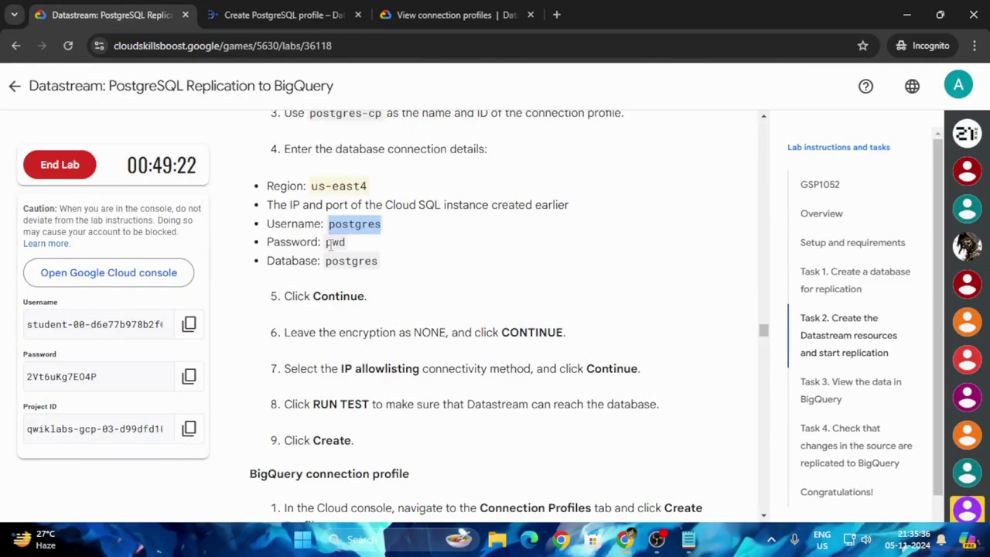
left_click_drag(326, 242, 352, 248)
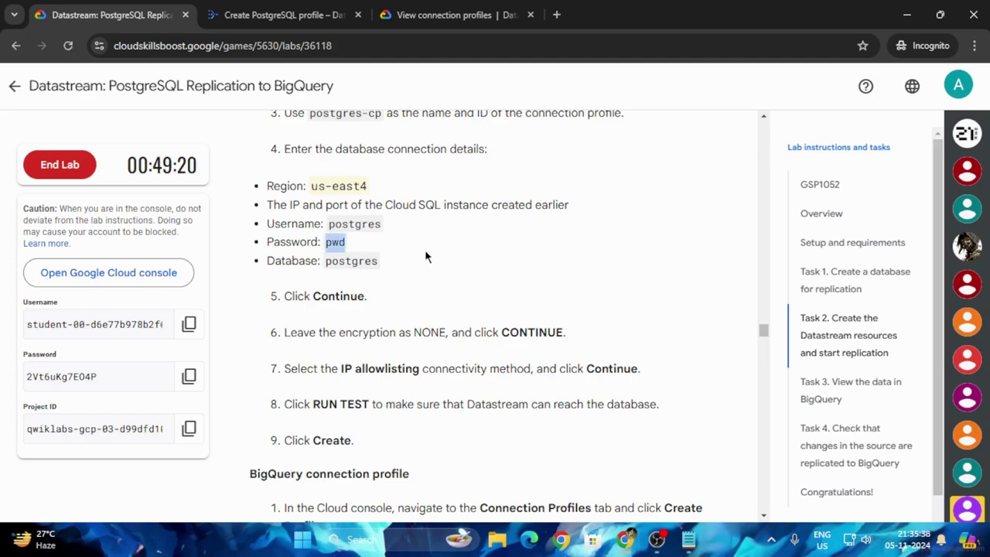
left_click(282, 15)
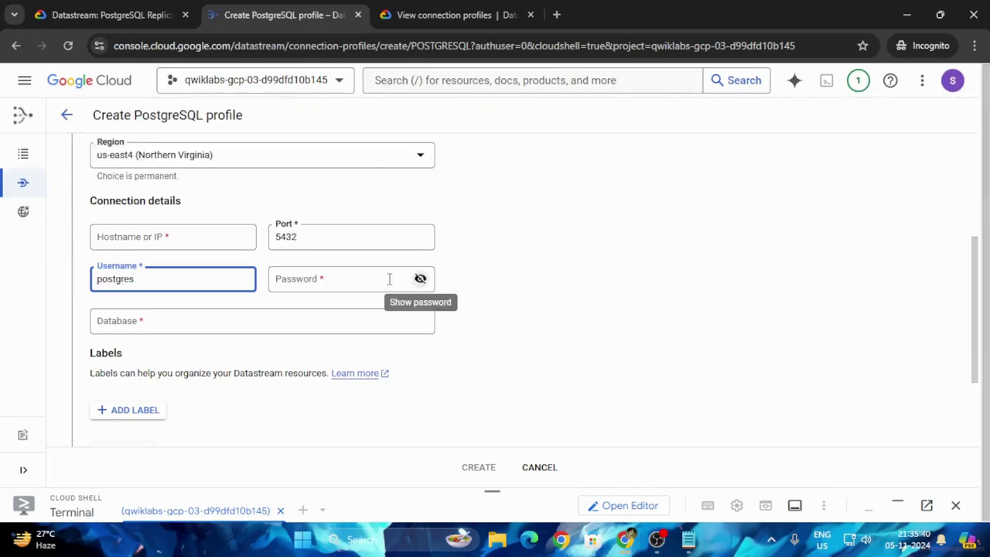
left_click(336, 279)
key("ctrl+v")
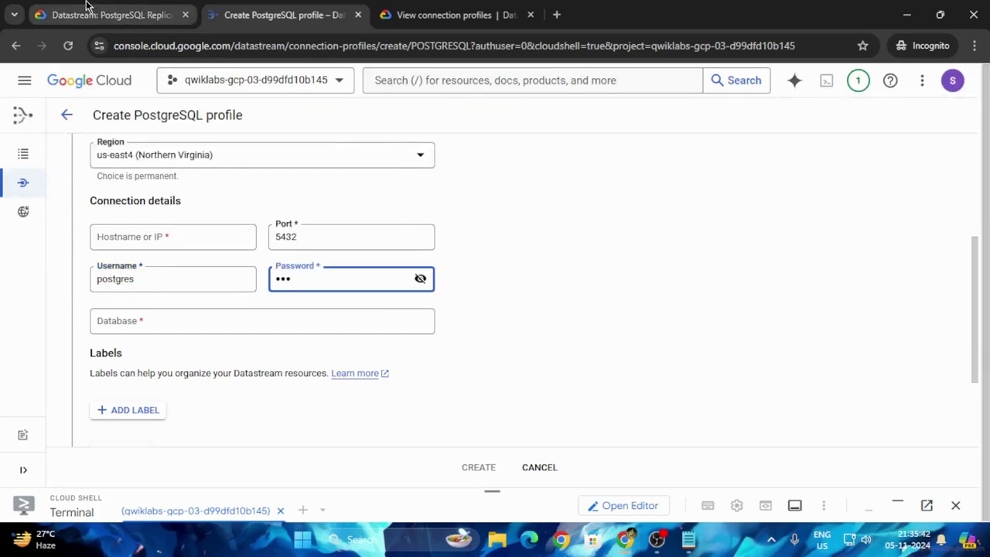
Recheck the lab's Hostname or IP requirement and look through the Cloud Shell output for the postgres-db instance's IP address
scroll(194, 273, "up", 1)
left_click(185, 315)
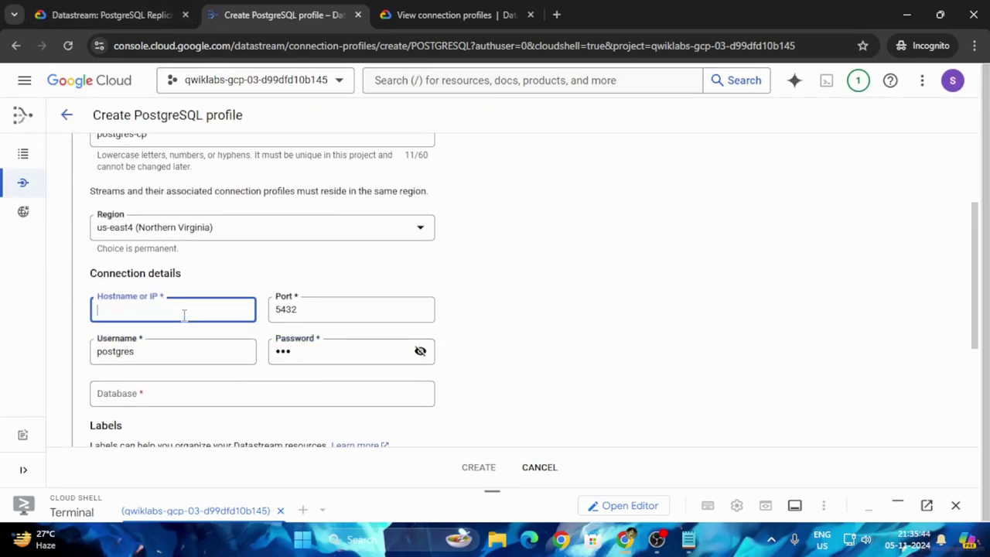
left_click(62, 13)
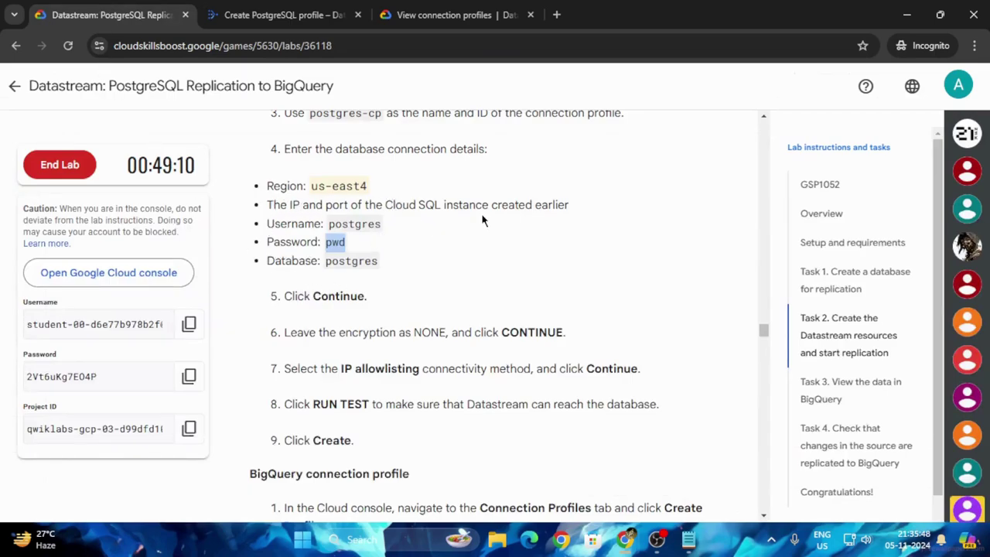
left_click(292, 17)
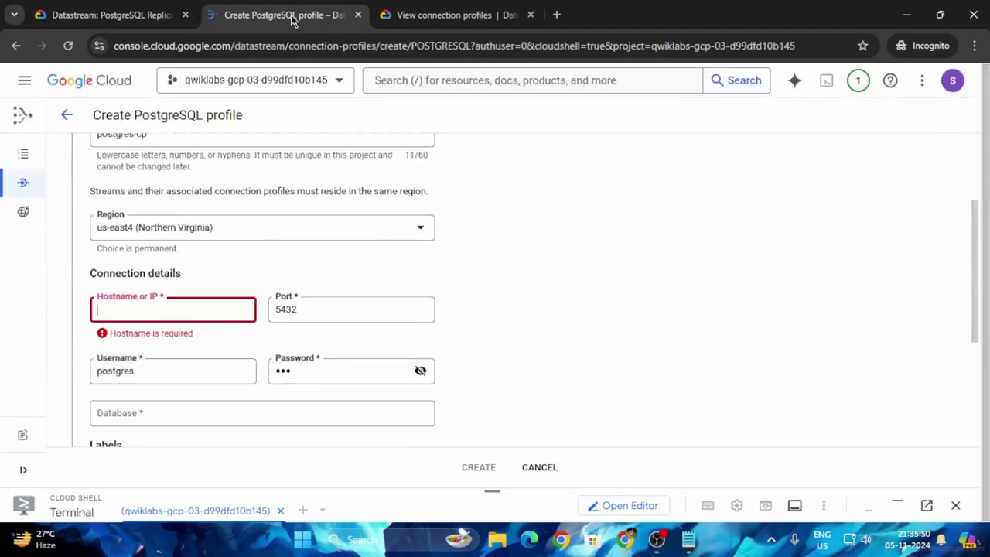
left_click_drag(487, 490, 433, 136)
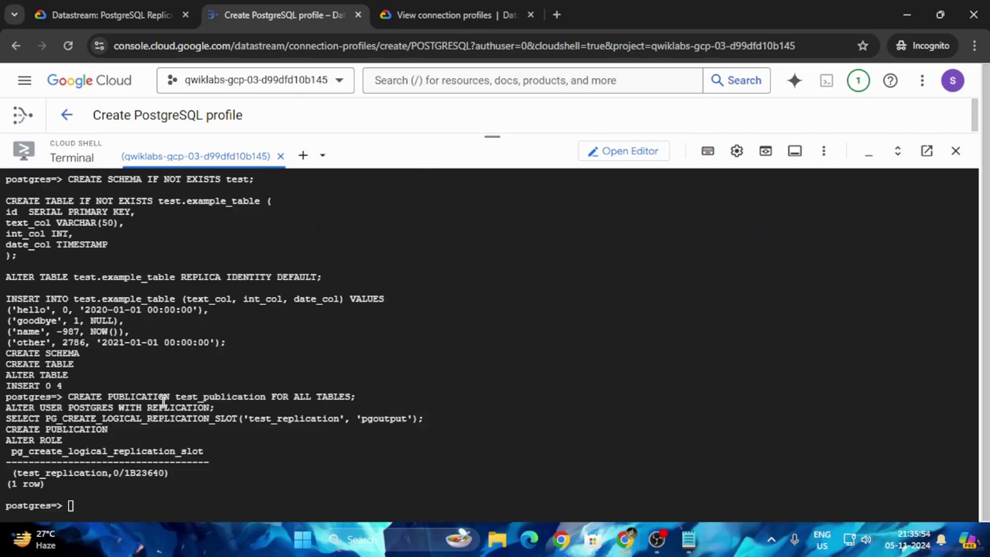
scroll(246, 406, "up", 10)
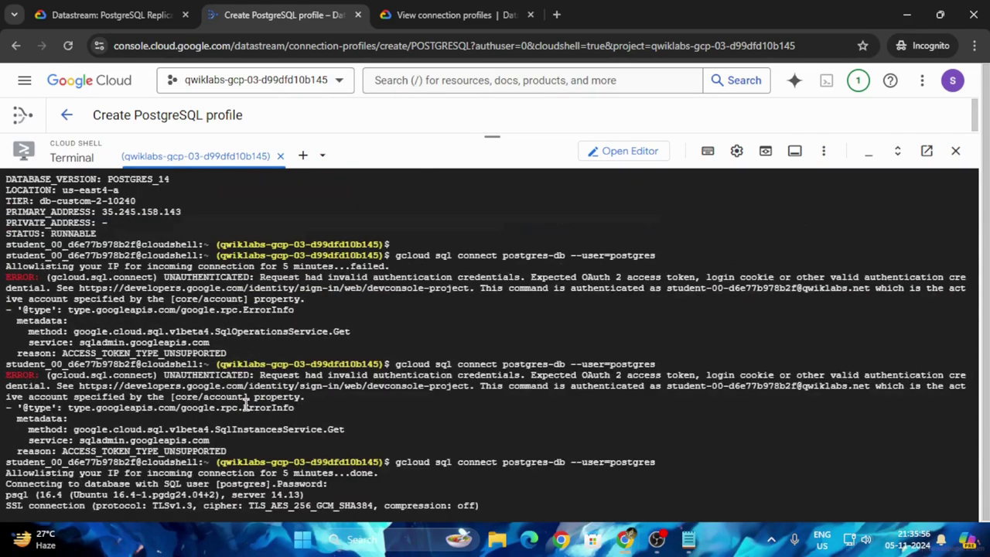
scroll(246, 405, "up", 2)
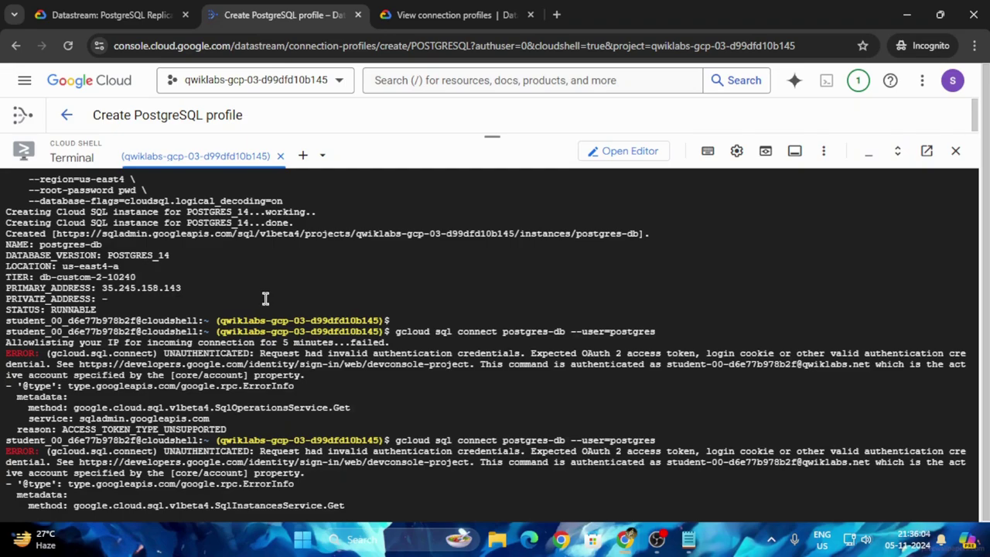
scroll(240, 303, "up", 2)
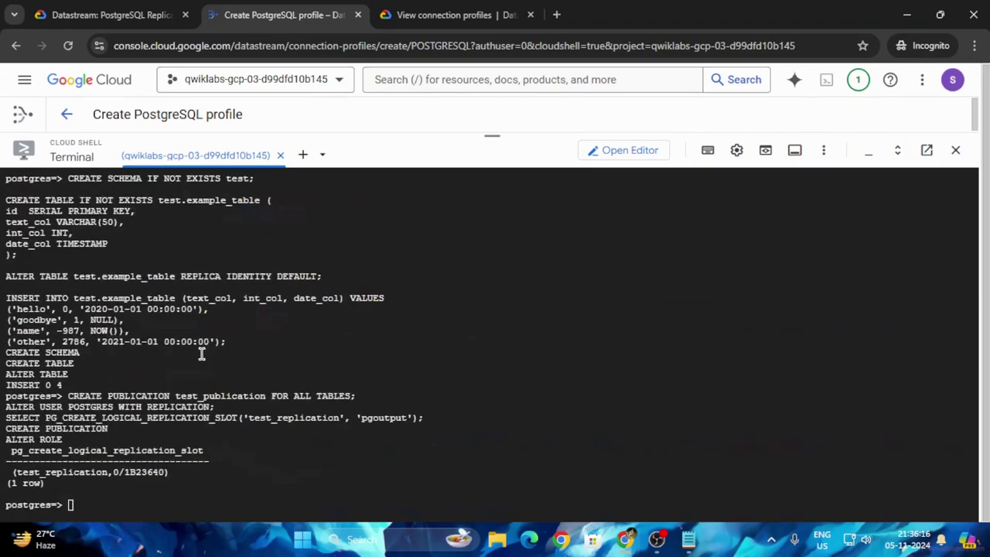
scroll(201, 353, "up", 4)
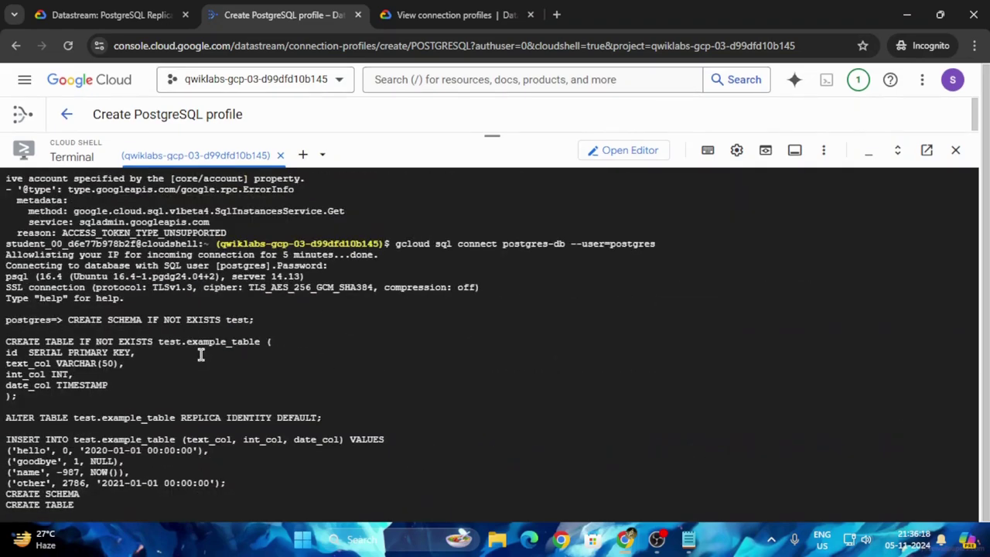
scroll(201, 355, "up", 5)
scroll(203, 356, "up", 4)
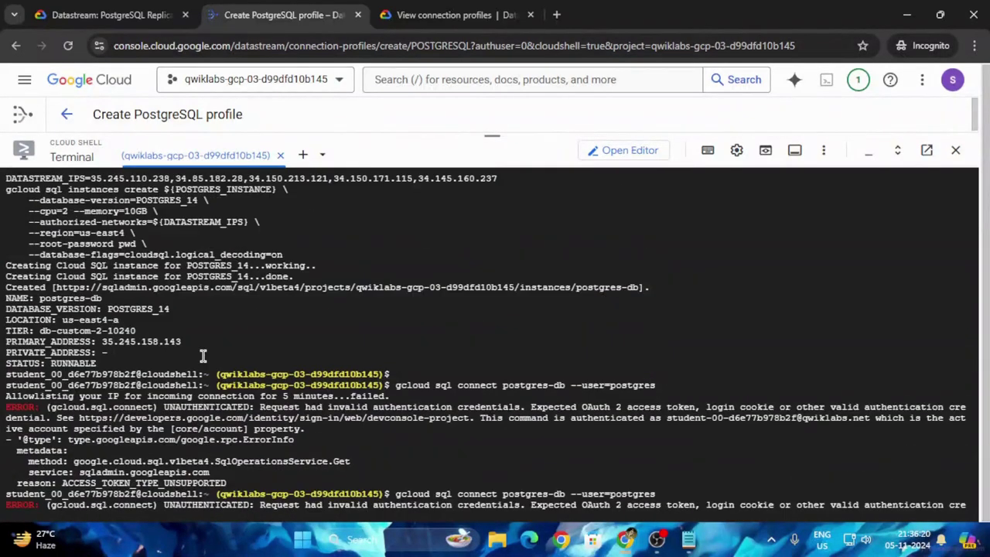
Review the lab's remaining PostgreSQL and BigQuery connection profile instructions, then return to the PostgreSQL profile form with Cloud Shell shrunk
left_click(116, 15)
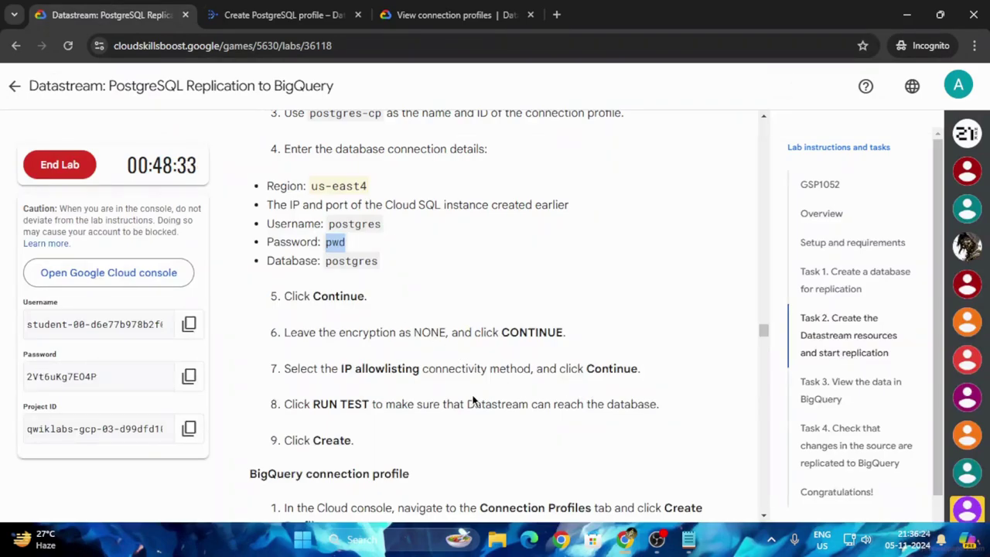
scroll(502, 467, "down", 1)
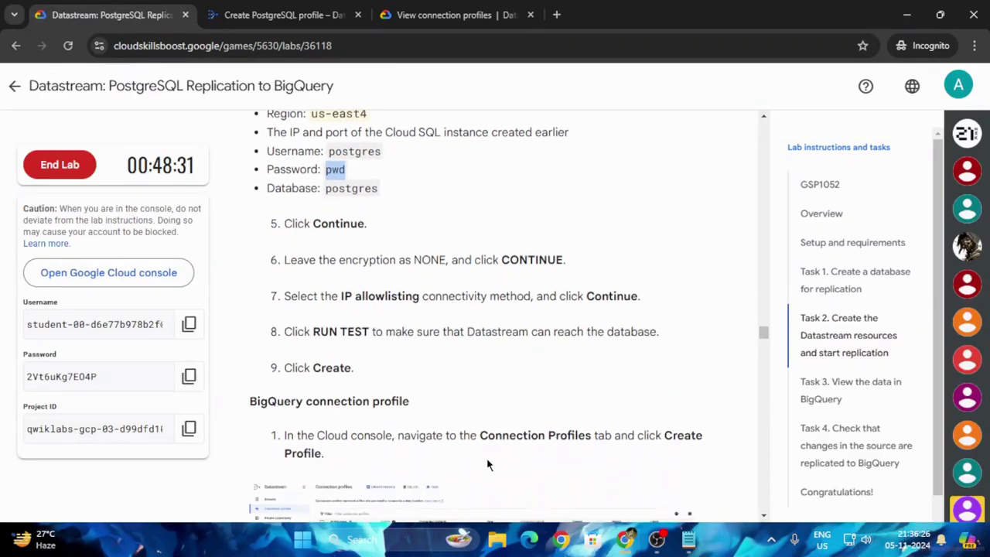
scroll(433, 287, "down", 4)
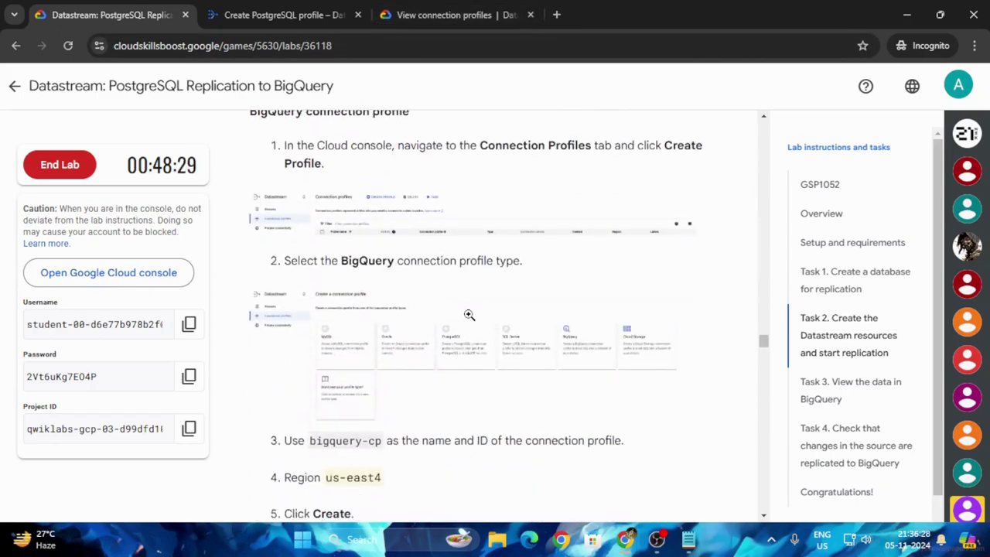
scroll(469, 315, "down", 1)
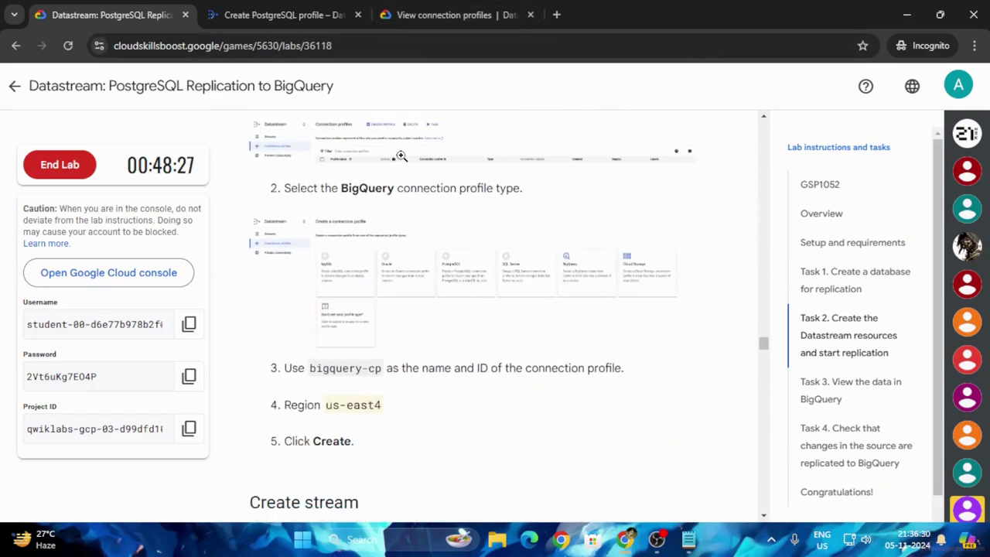
scroll(429, 383, "up", 3)
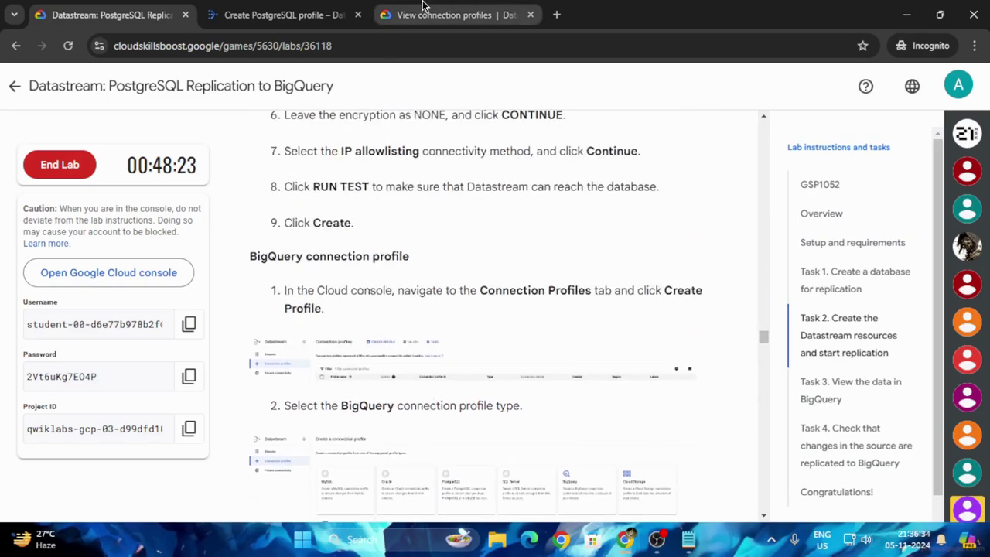
left_click(292, 12)
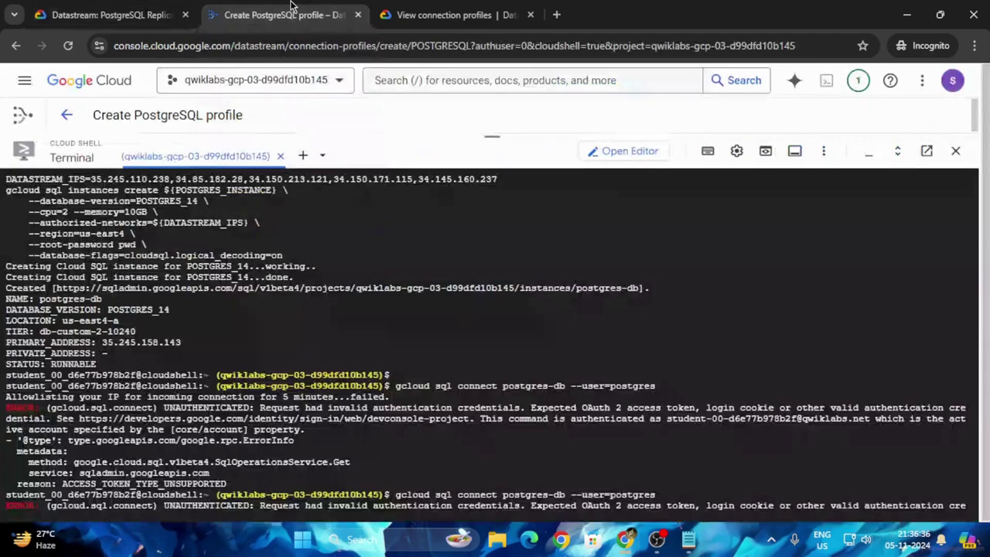
left_click(428, 11)
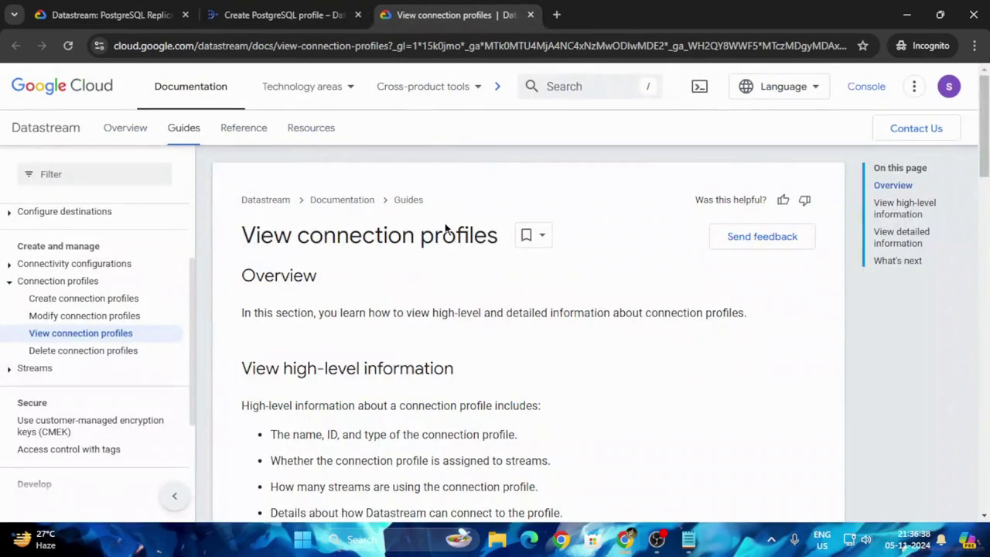
left_click(281, 9)
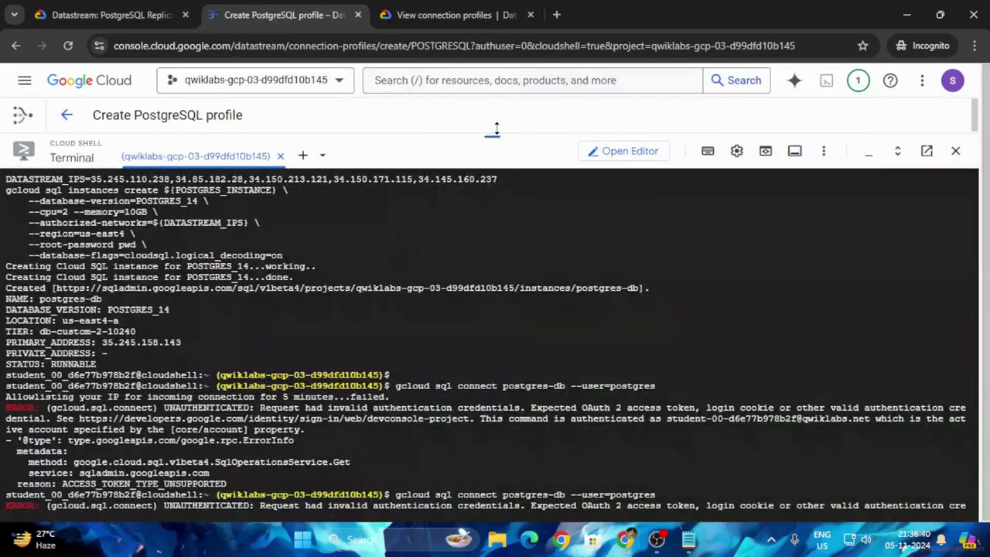
left_click_drag(496, 129, 593, 493)
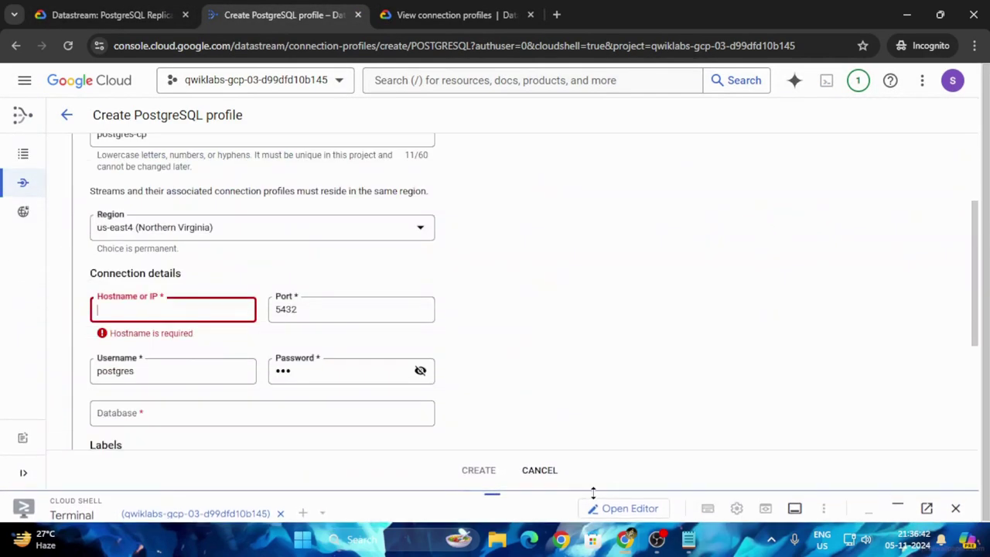
Copy the database name from the lab's connection details and enter postgres as the PostgreSQL profile's database
scroll(535, 338, "down", 3)
left_click(113, 15)
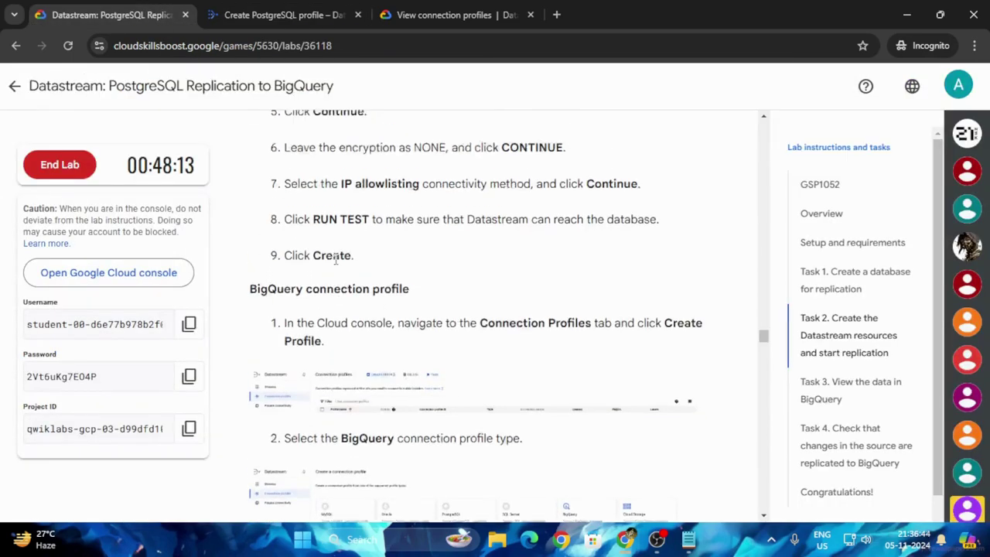
scroll(335, 261, "up", 15)
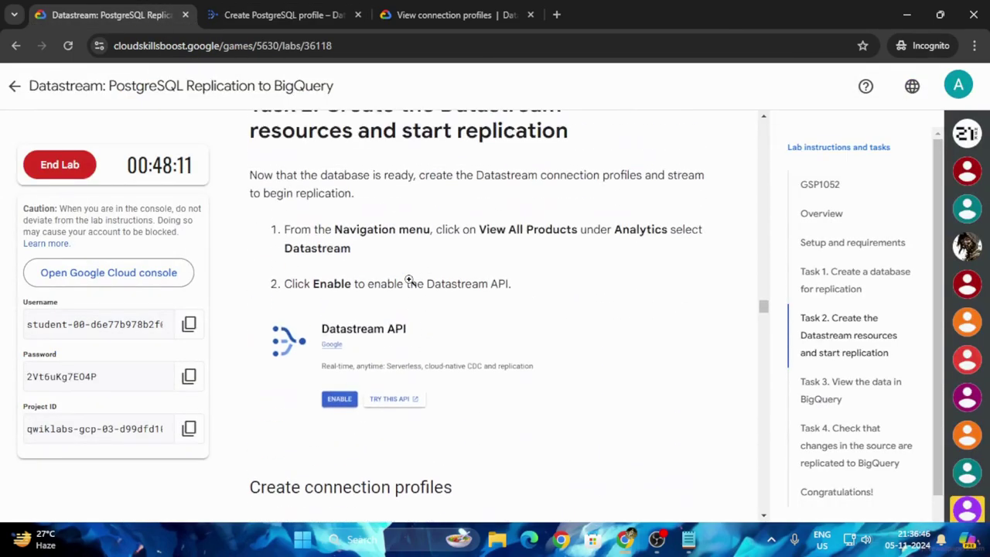
scroll(409, 279, "down", 10)
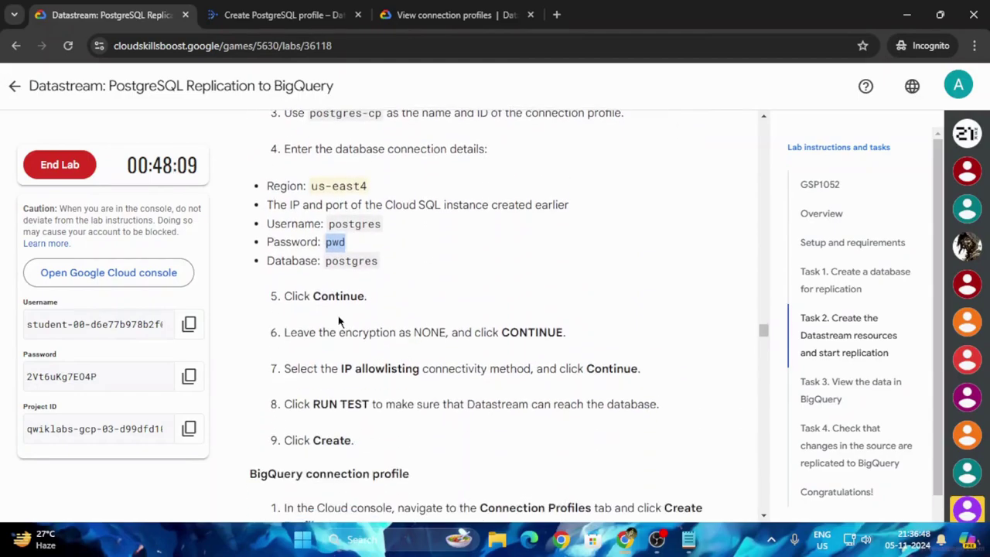
left_click_drag(326, 261, 395, 274)
key("ctrl+c")
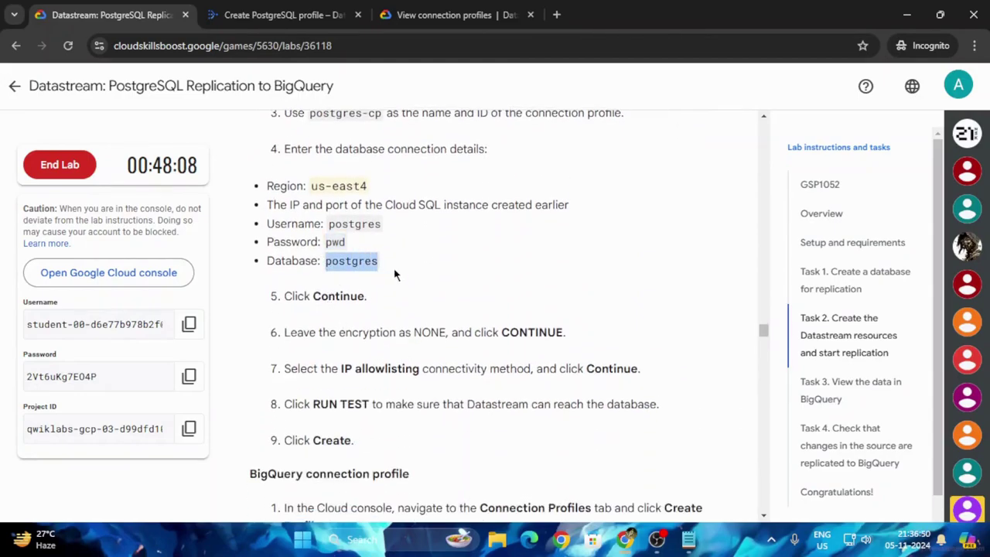
left_click(325, 15)
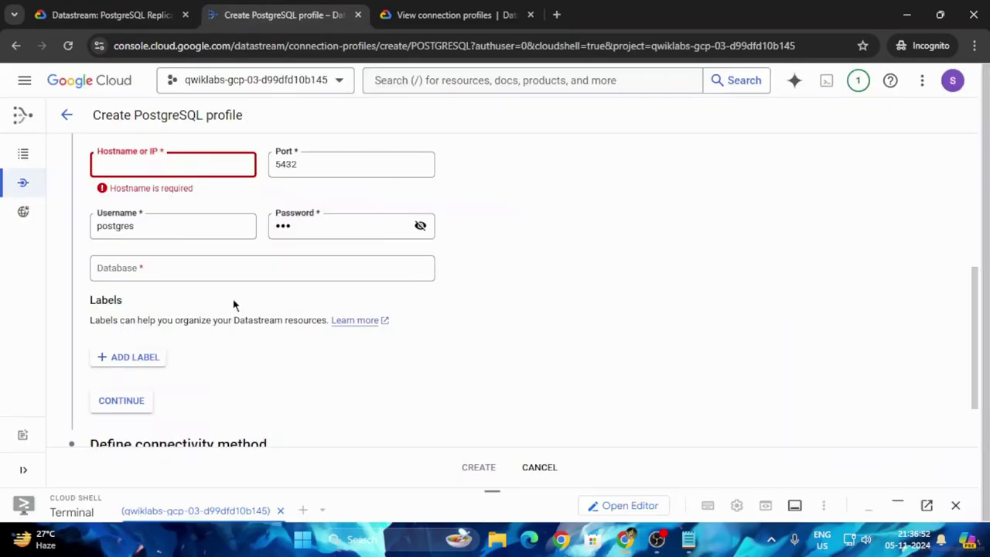
left_click(182, 275)
key("ctrl+v")
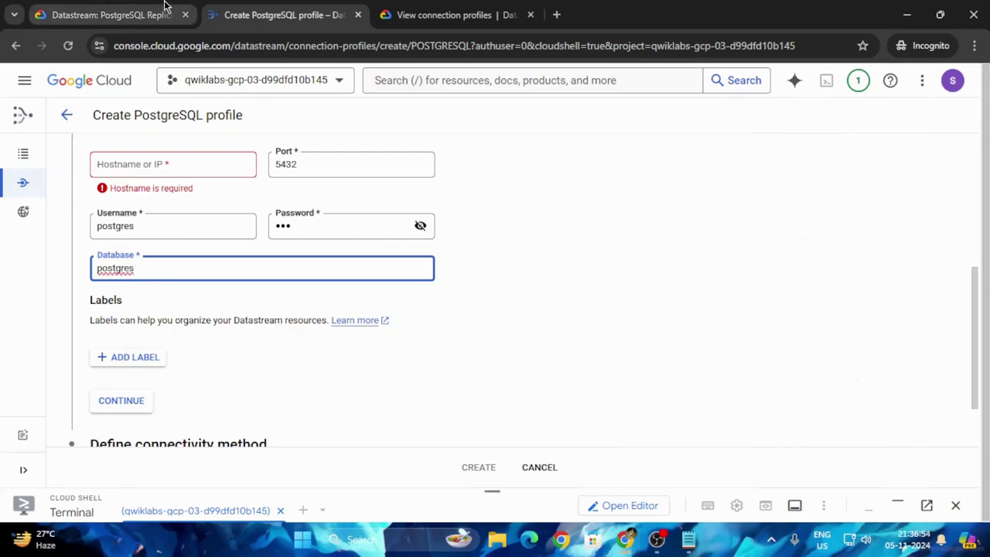
Recheck the lab's IP and port requirement, then copy the postgres-db instance's primary address from the Cloud Shell output
left_click(164, 4)
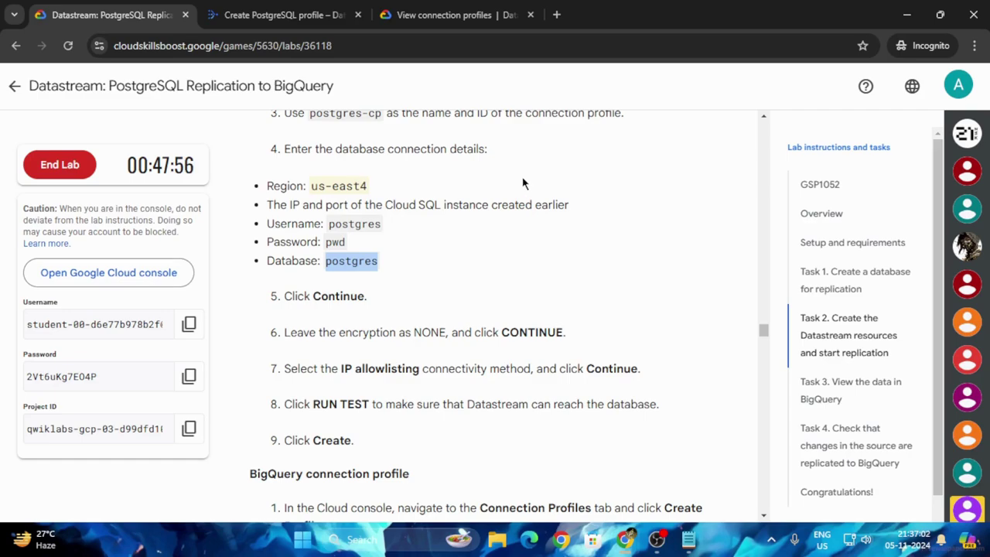
scroll(516, 172, "down", 2)
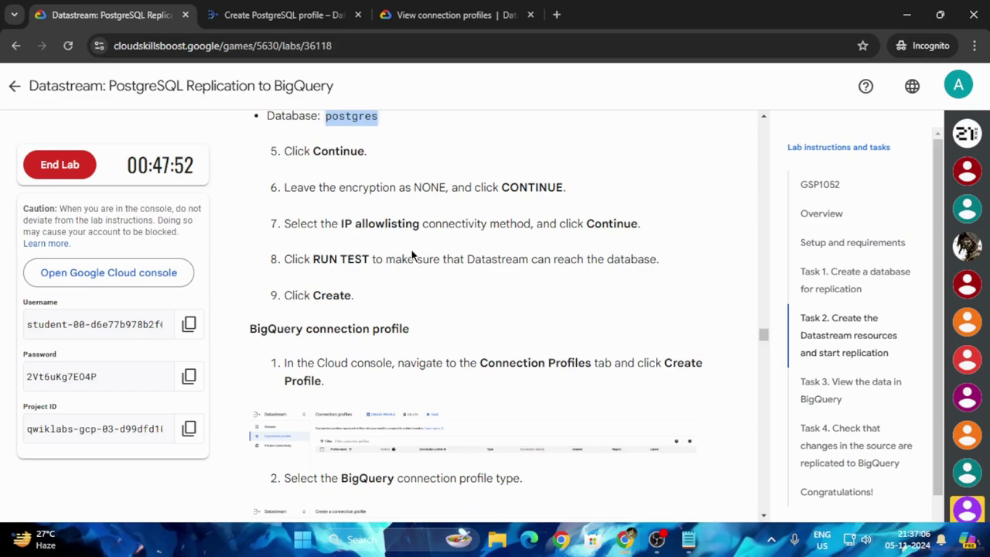
scroll(399, 244, "up", 8)
scroll(349, 267, "up", 6)
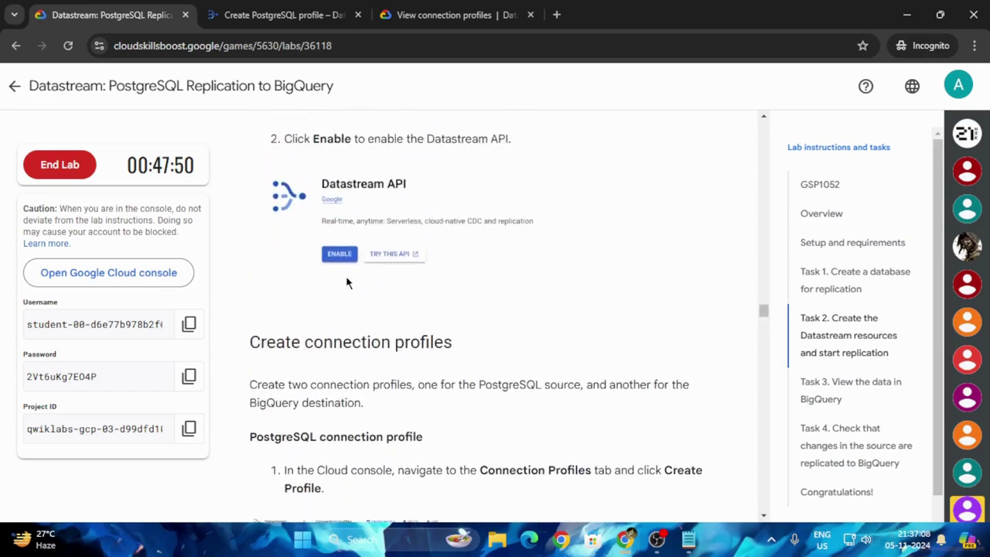
scroll(332, 284, "down", 6)
scroll(316, 310, "down", 5)
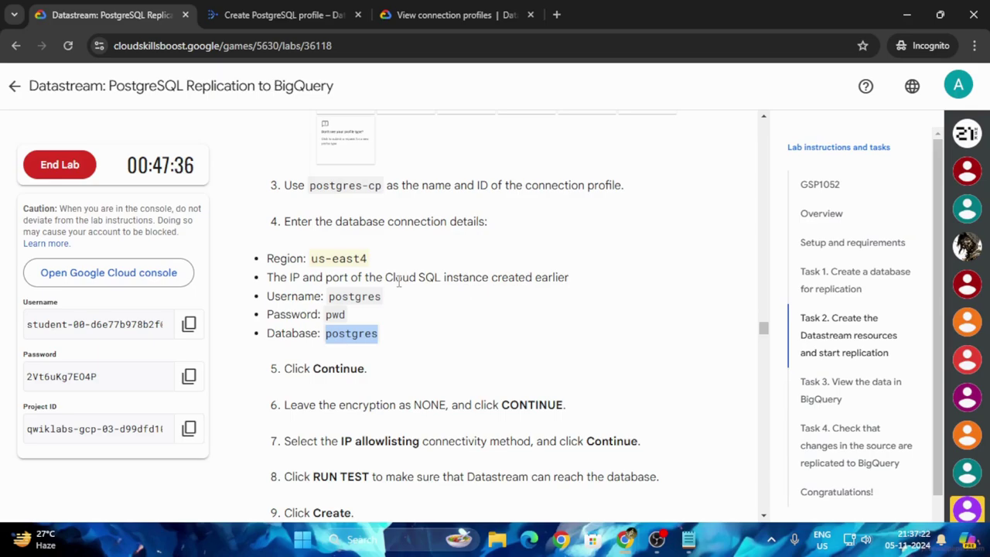
key("ctrl+3")
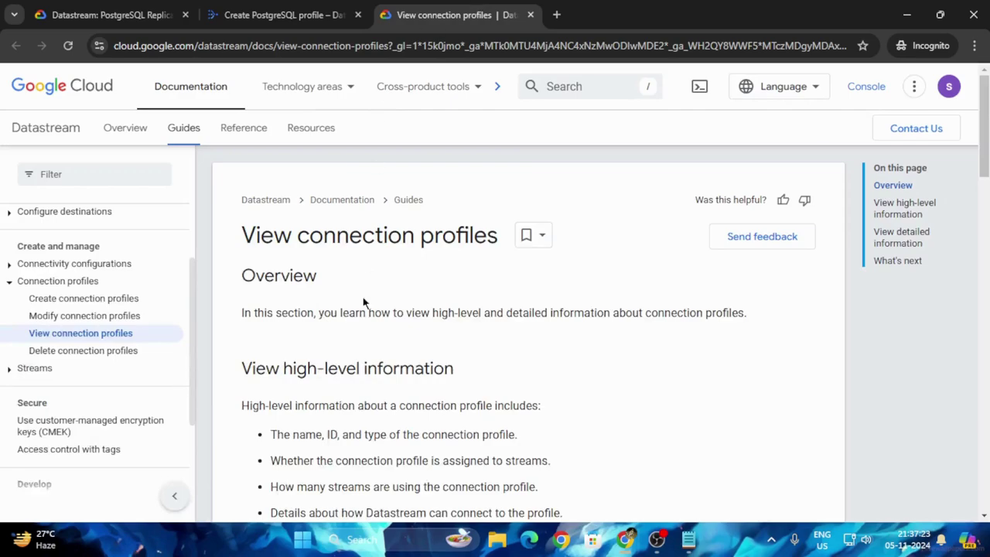
left_click(283, 15)
left_click_drag(492, 464, 491, 183)
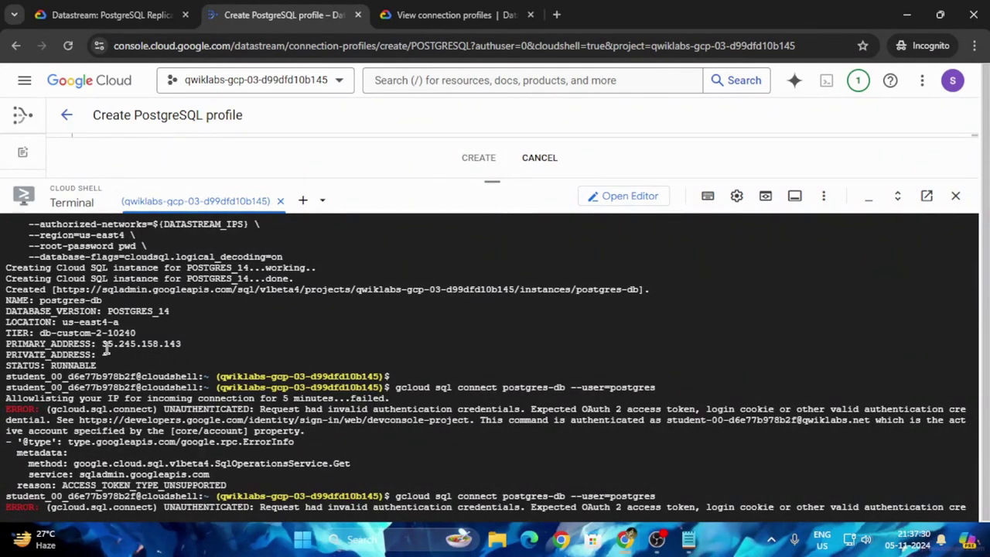
left_click_drag(103, 345, 186, 343)
key("ctrl+c")
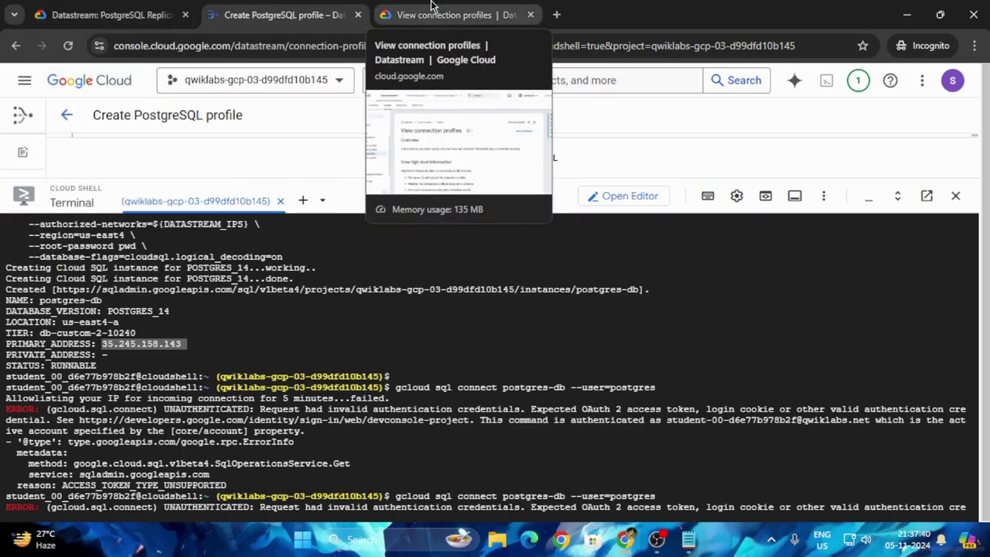
Shrink Cloud Shell and enter 35.245.158.143 as the PostgreSQL profile's hostname or IP
left_click(108, 15)
left_click(283, 15)
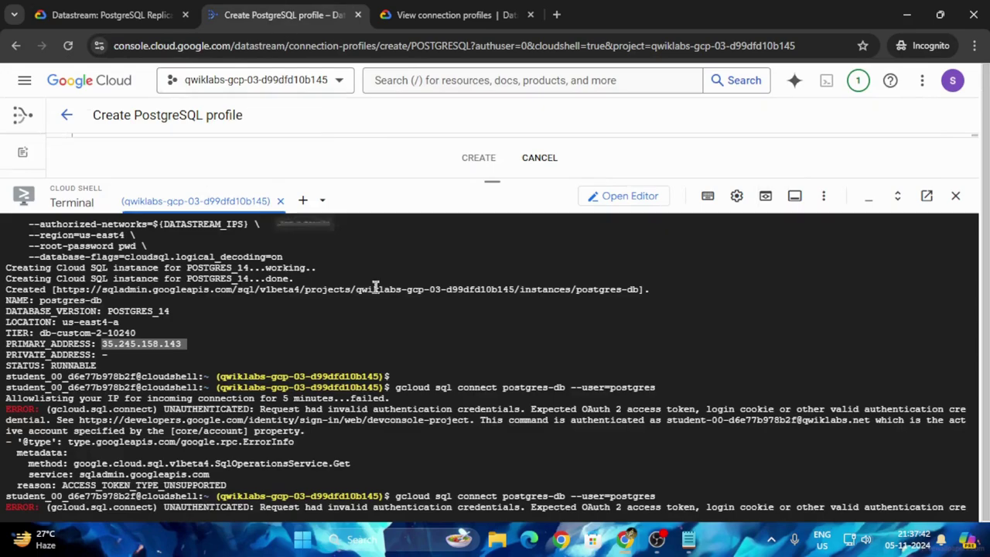
left_click_drag(492, 181, 492, 490)
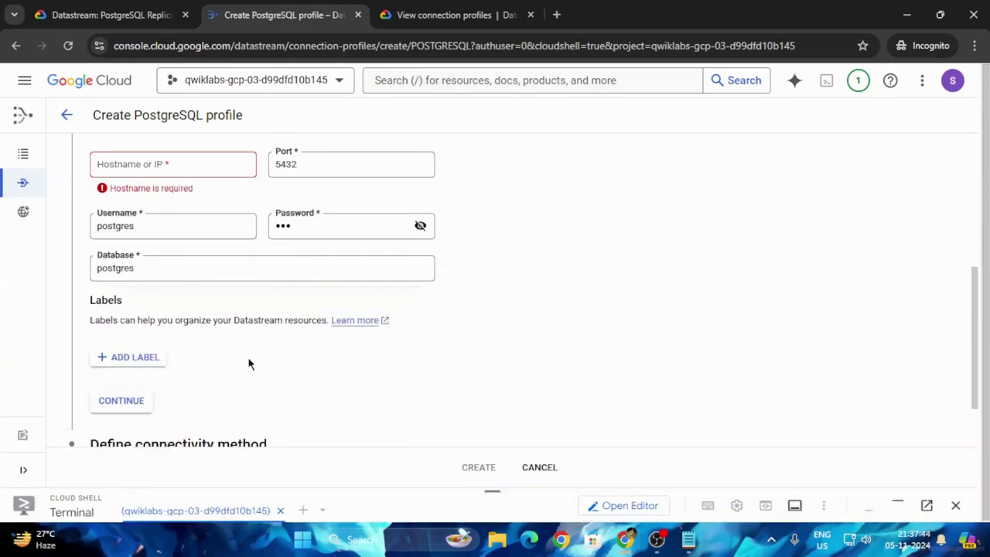
left_click(212, 168)
key("ctrl+v")
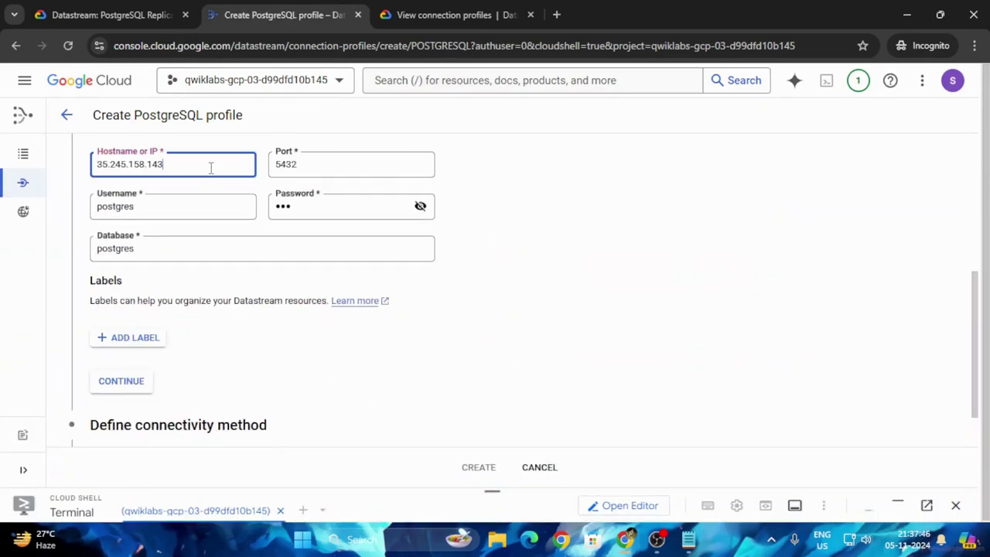
Check the lab's instructions on encryption and connectivity, then finish the connection settings section and continue to the connectivity method
scroll(382, 323, "down", 1)
key("ctrl+shift+Tab")
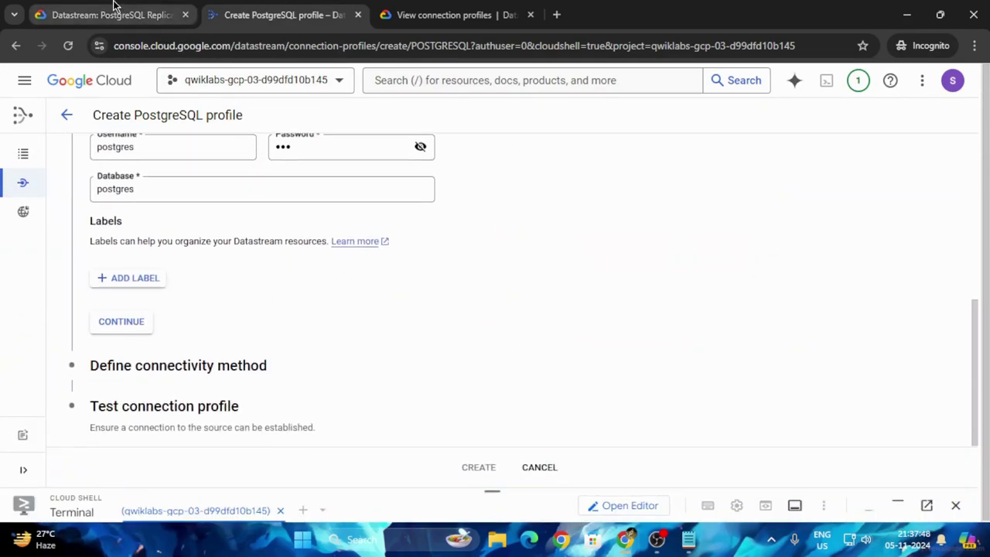
scroll(403, 285, "down", 3)
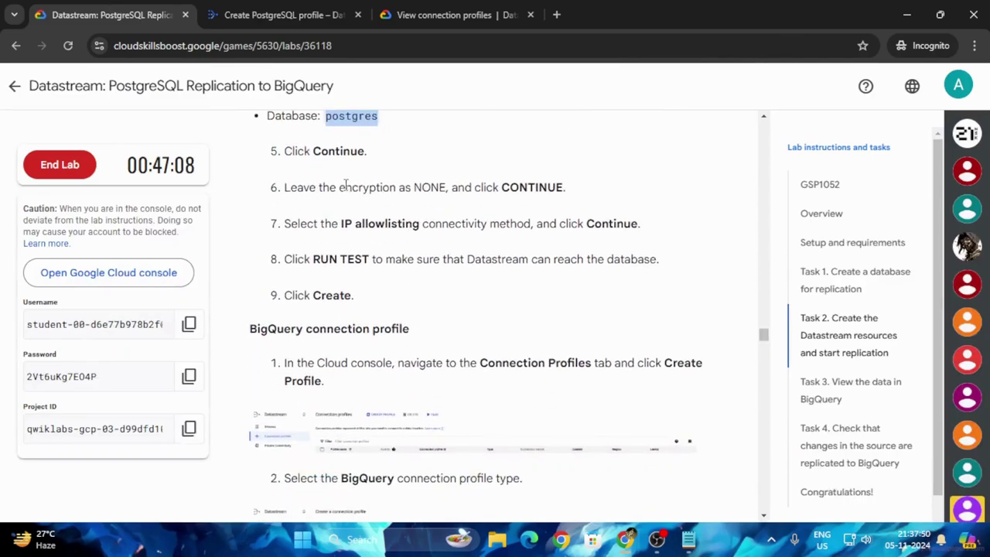
scroll(382, 257, "up", 1)
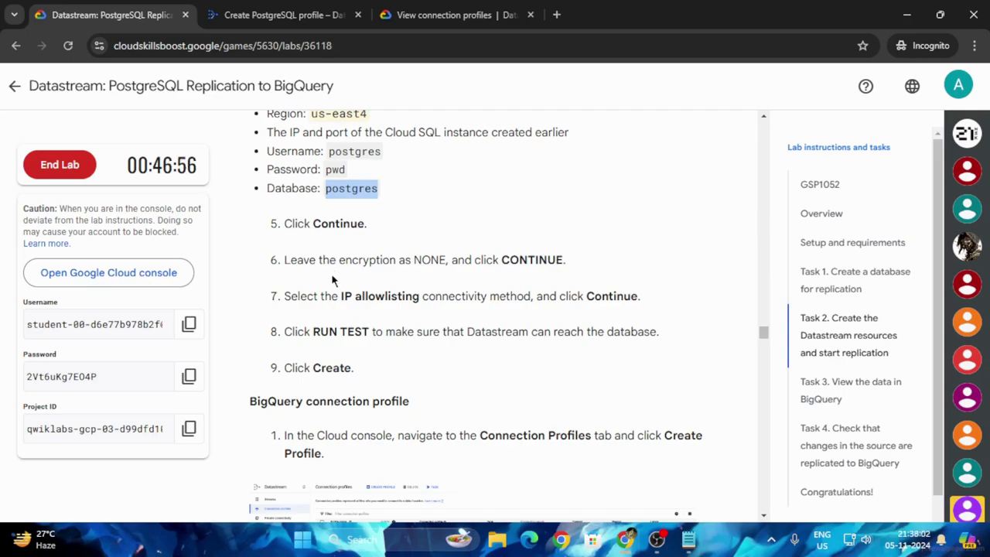
key("ctrl+Tab")
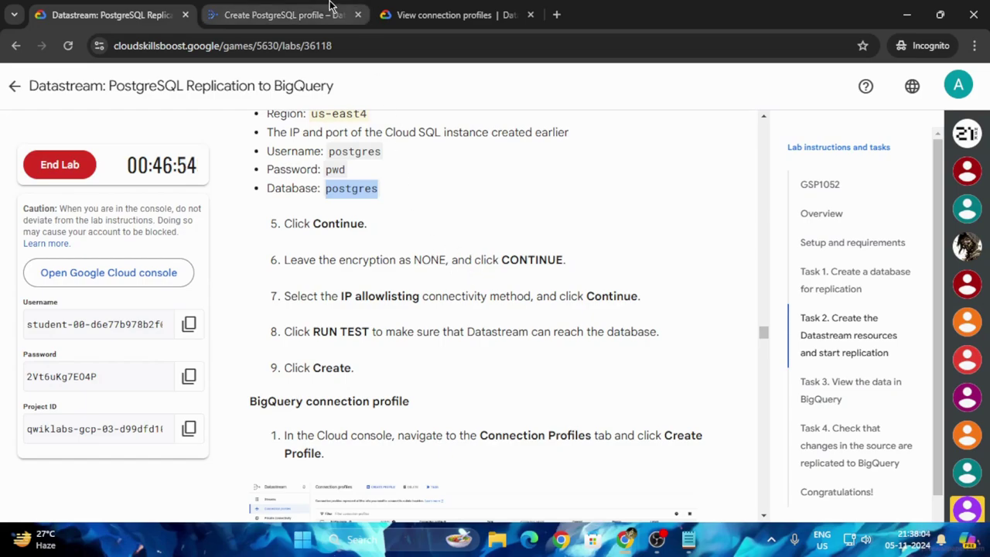
left_click(147, 330)
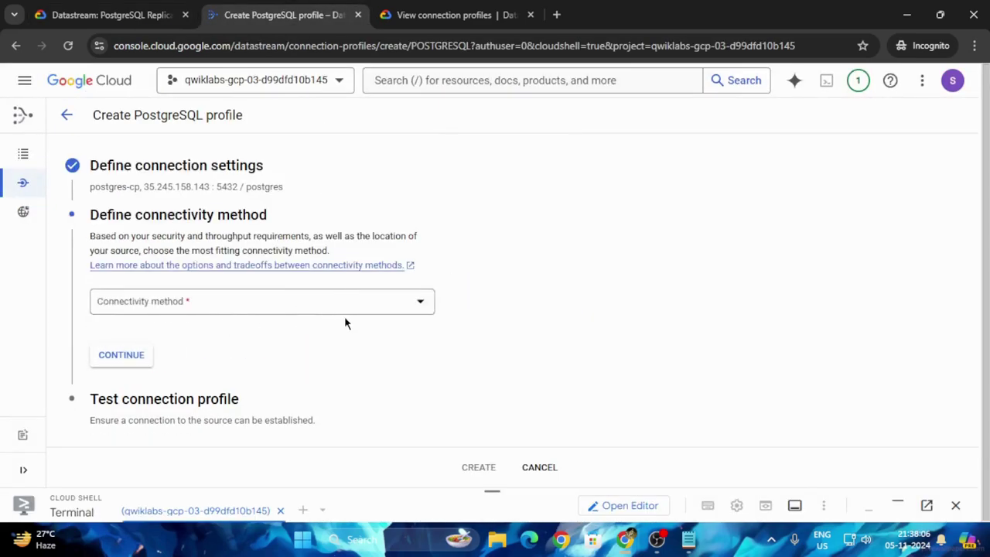
Select IP allowlisting as the connectivity method, as the lab instructions specify
key("ctrl+shift+Tab")
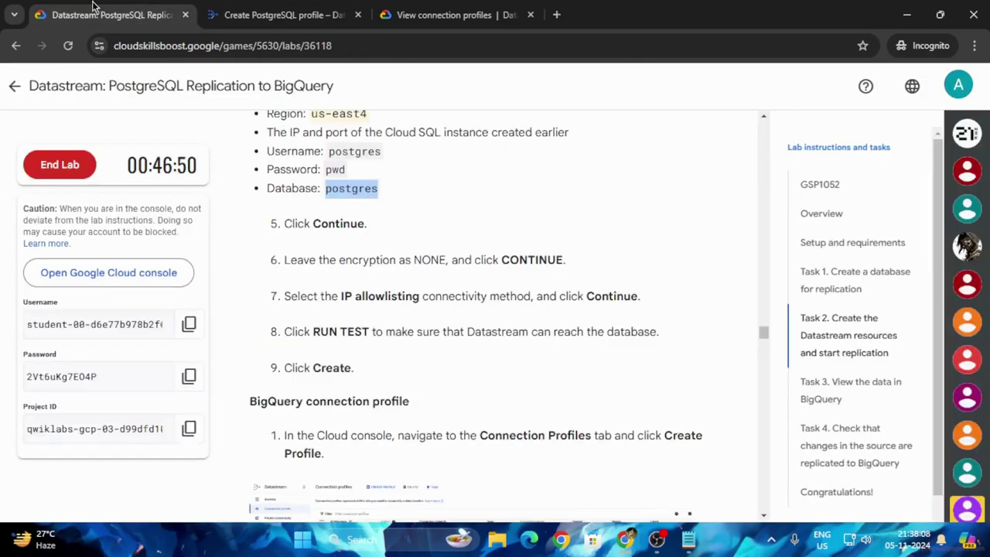
left_click(270, 10)
left_click(312, 306)
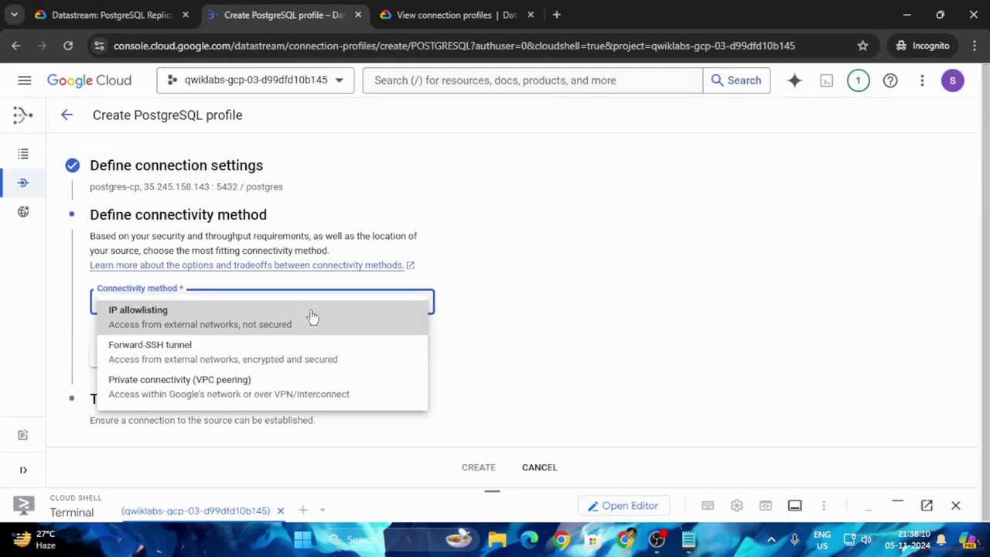
left_click(116, 17)
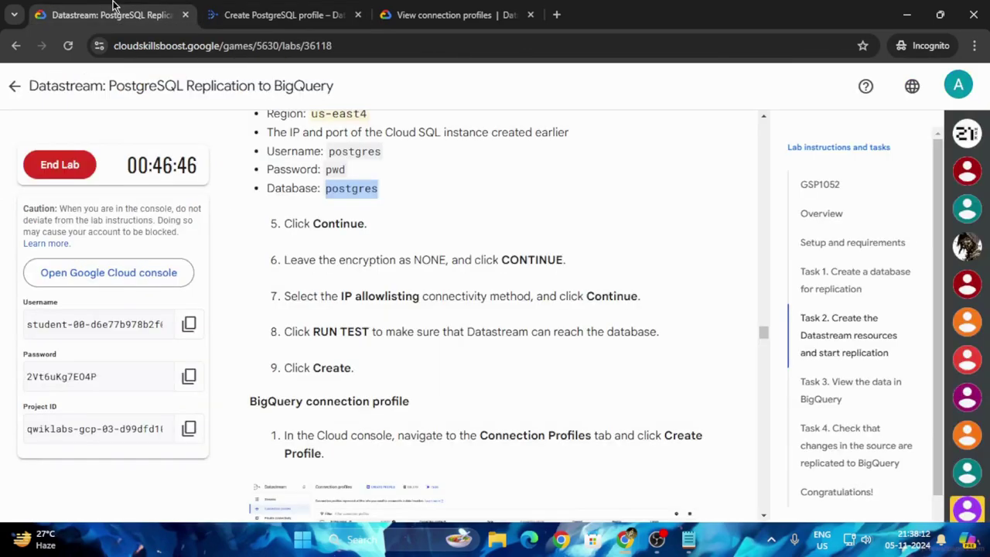
left_click(348, 11)
left_click(229, 325)
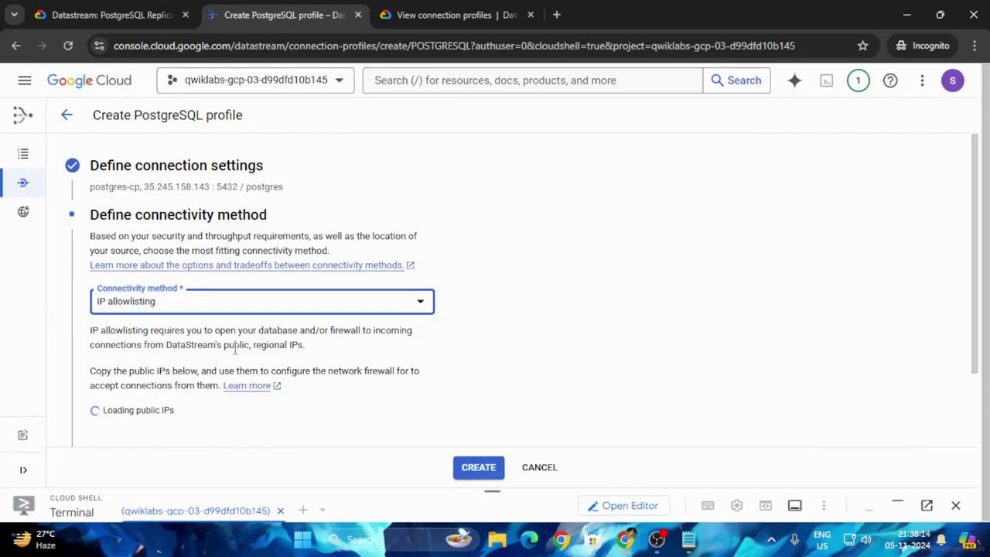
Recheck the lab's IP allowlisting instruction and continue from the connectivity method to the connection profile test
left_click(128, 14)
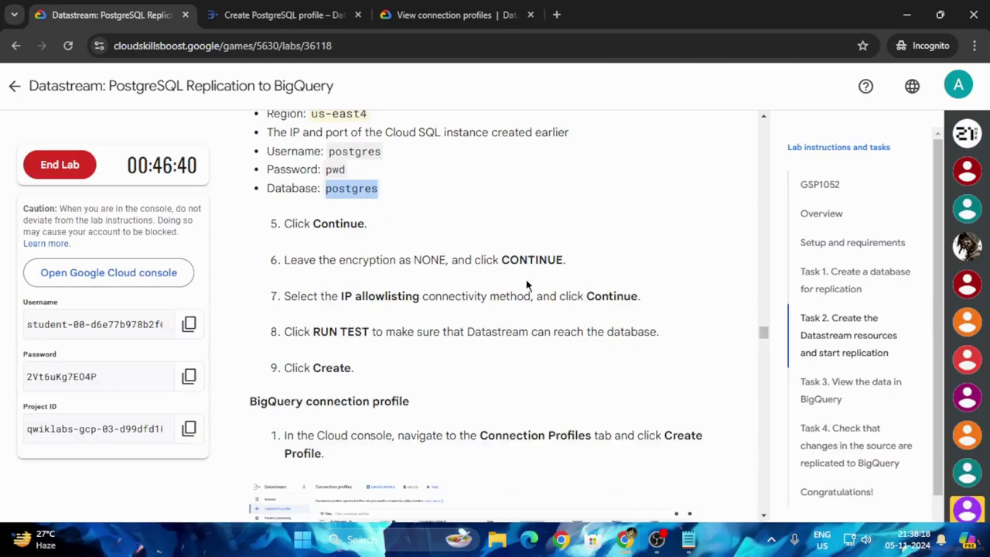
left_click(278, 14)
scroll(310, 356, "down", 2)
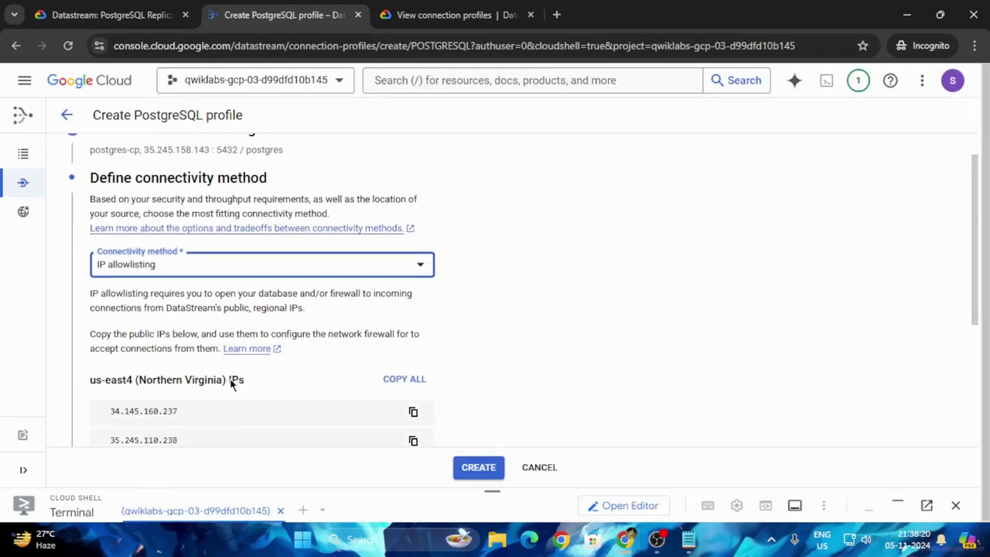
scroll(284, 365, "down", 3)
left_click(124, 362)
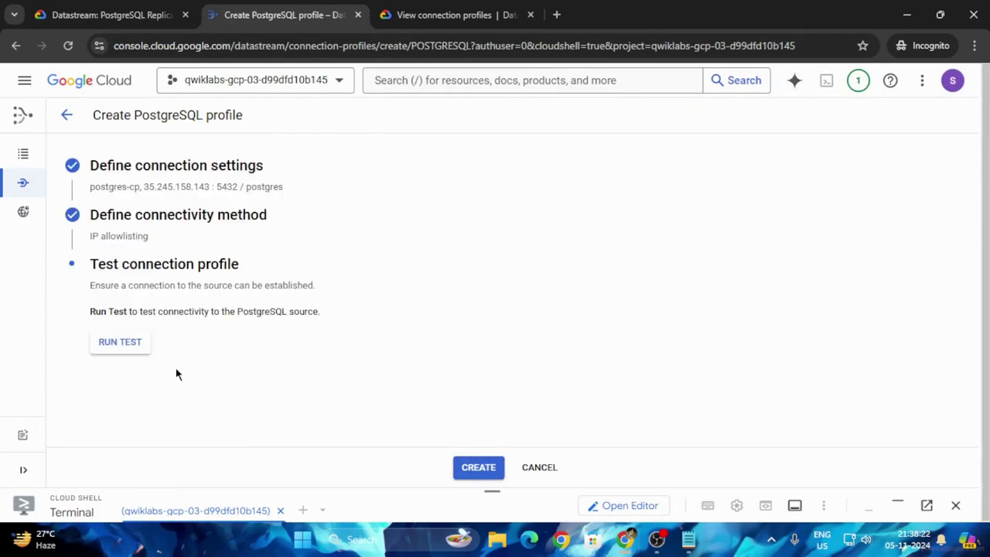
Run the connectivity test to the PostgreSQL source, check the lab's next instruction, and create the postgres-cp connection profile
left_click(120, 341)
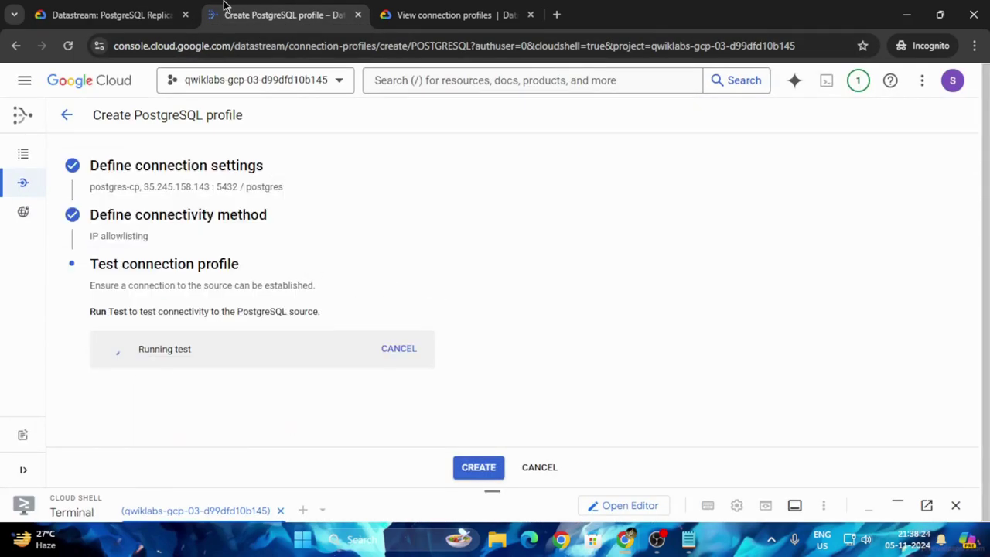
left_click(121, 6)
scroll(438, 323, "down", 3)
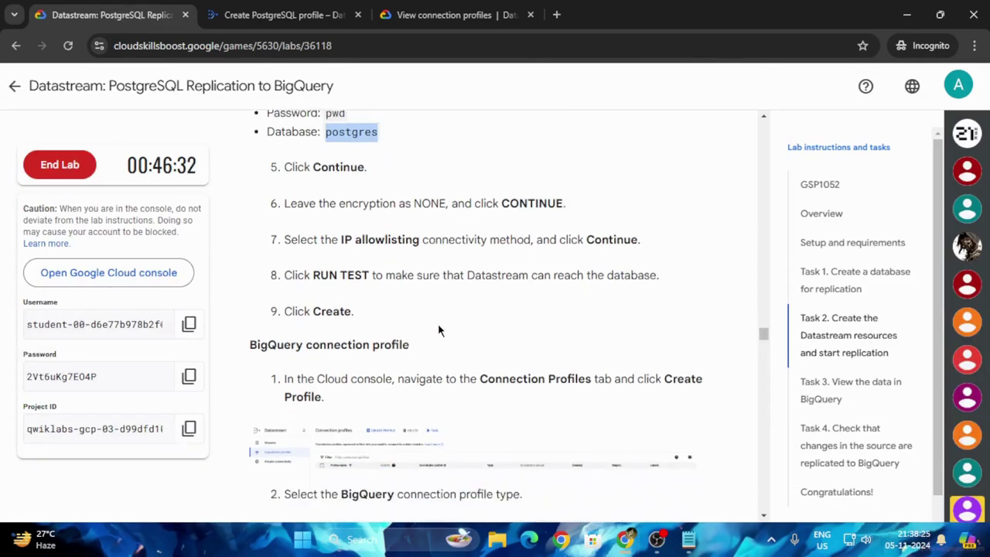
left_click(278, 15)
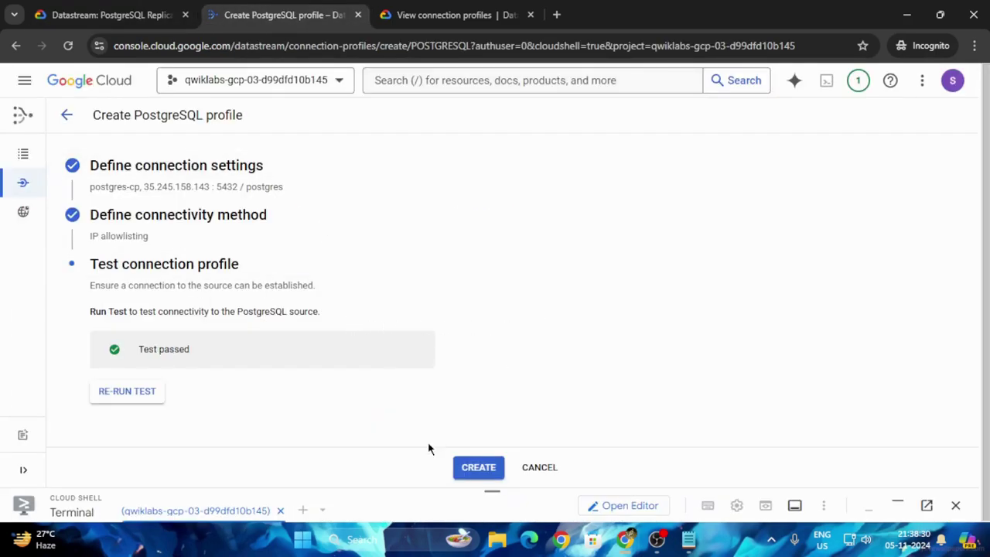
left_click(483, 468)
Read the lab's instructions for creating the BigQuery connection profile, then return to the postgres-cp profile in the console
left_click(113, 6)
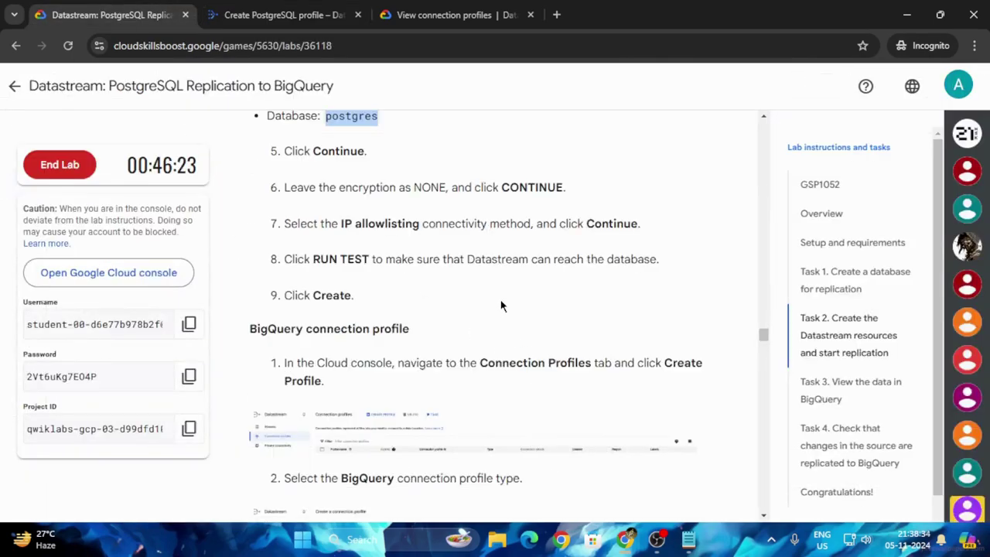
scroll(505, 309, "down", 1)
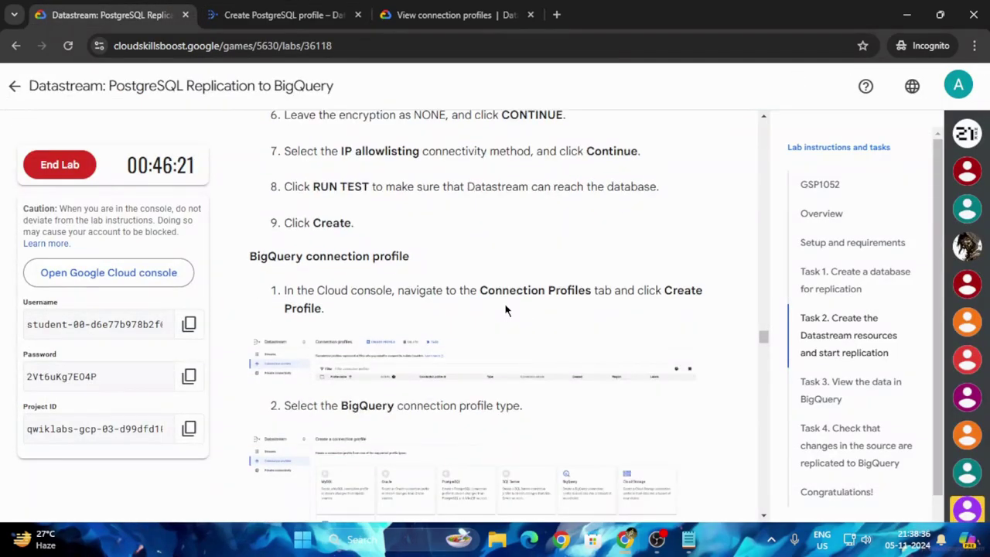
scroll(505, 309, "down", 2)
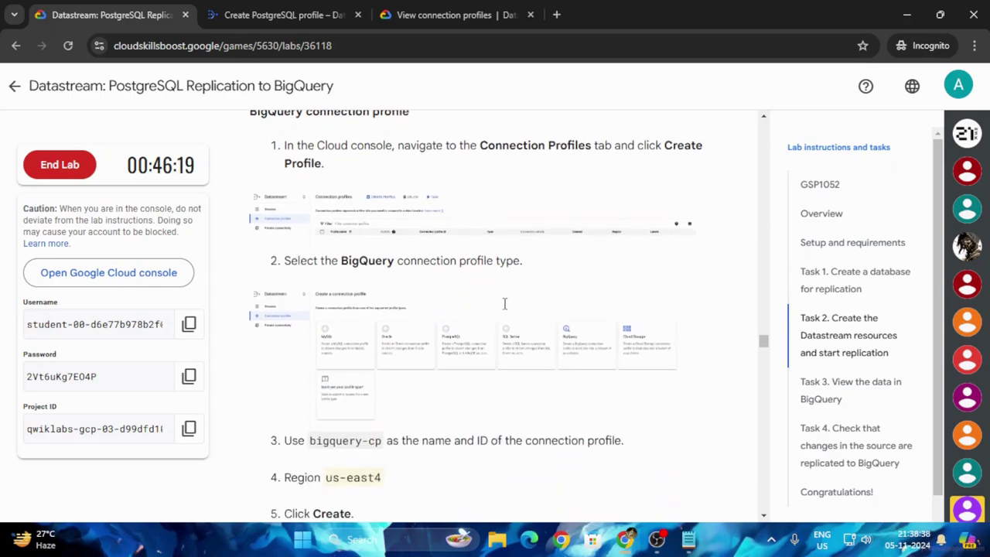
left_click(260, 9)
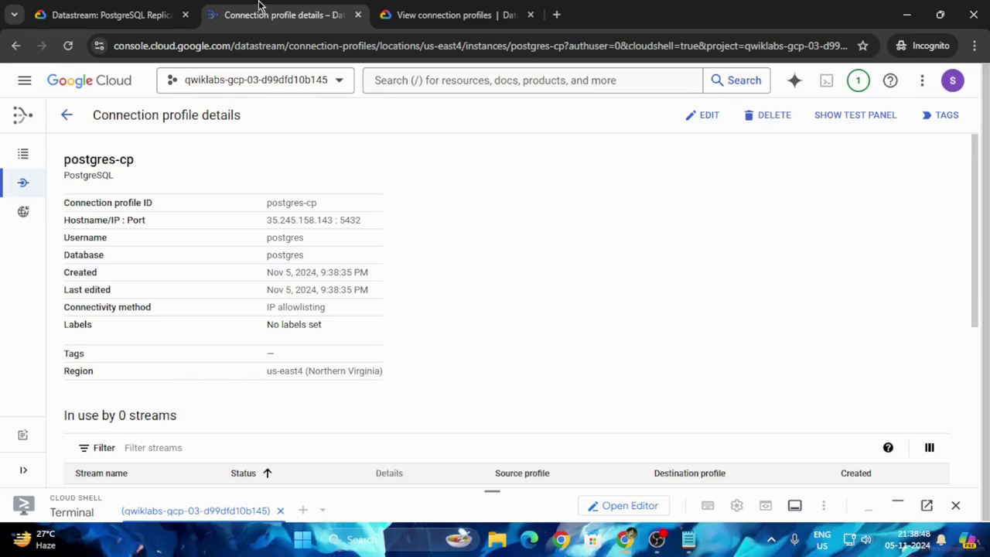
Return to the list of connection profiles and start creating a new profile of the BigQuery type
scroll(369, 398, "down", 4)
left_click(64, 124)
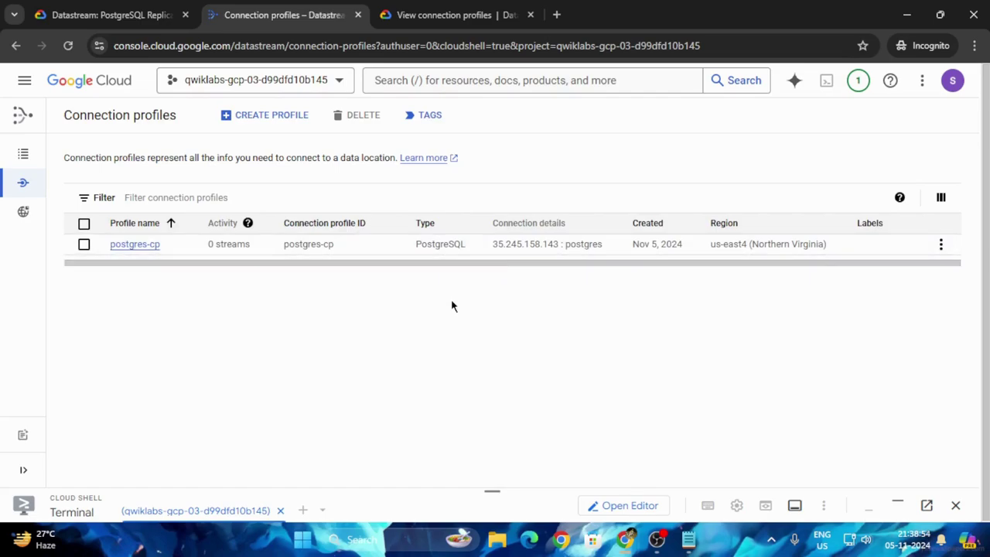
left_click(239, 113)
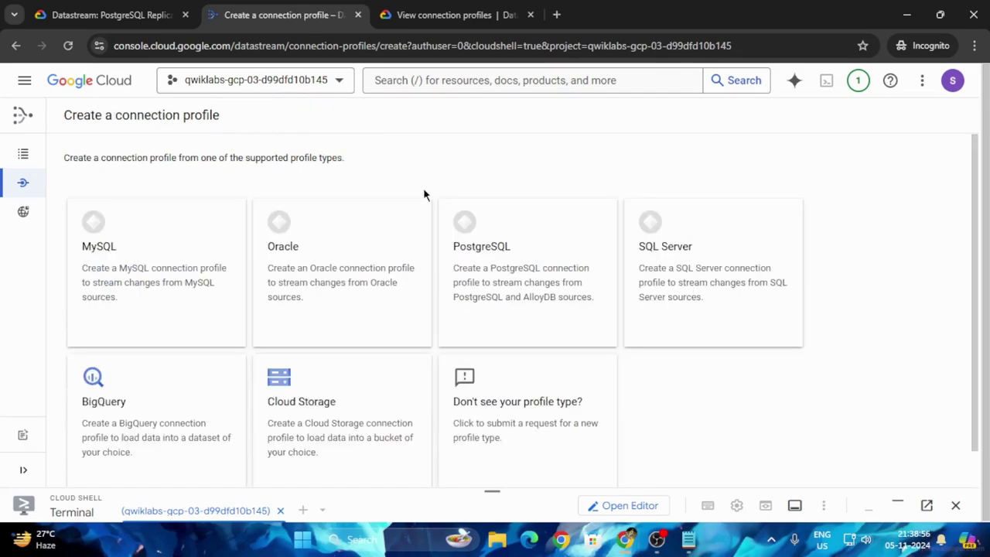
left_click(207, 375)
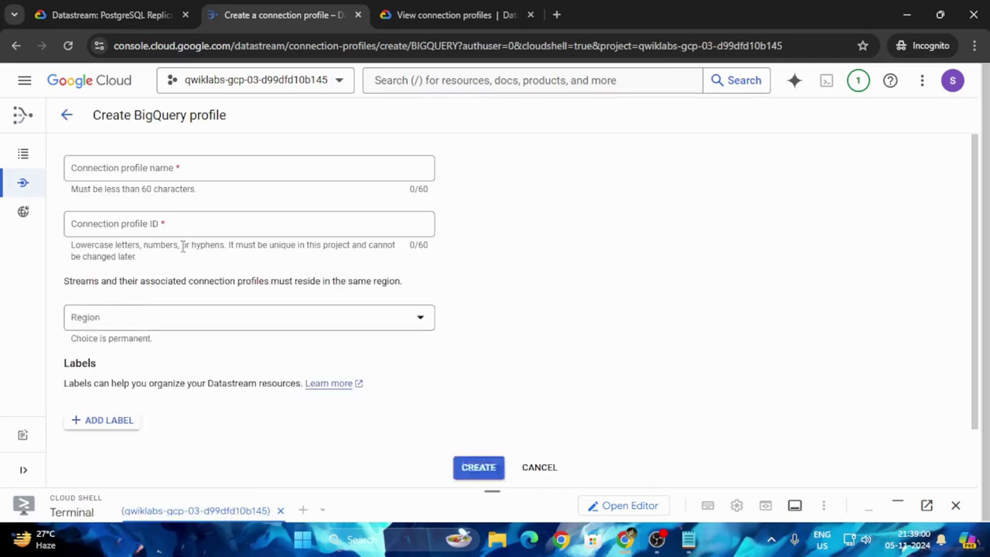
Look up the BigQuery profile name in the lab instructions and enter bigquery-cp as the connection profile name and ID
left_click(111, 13)
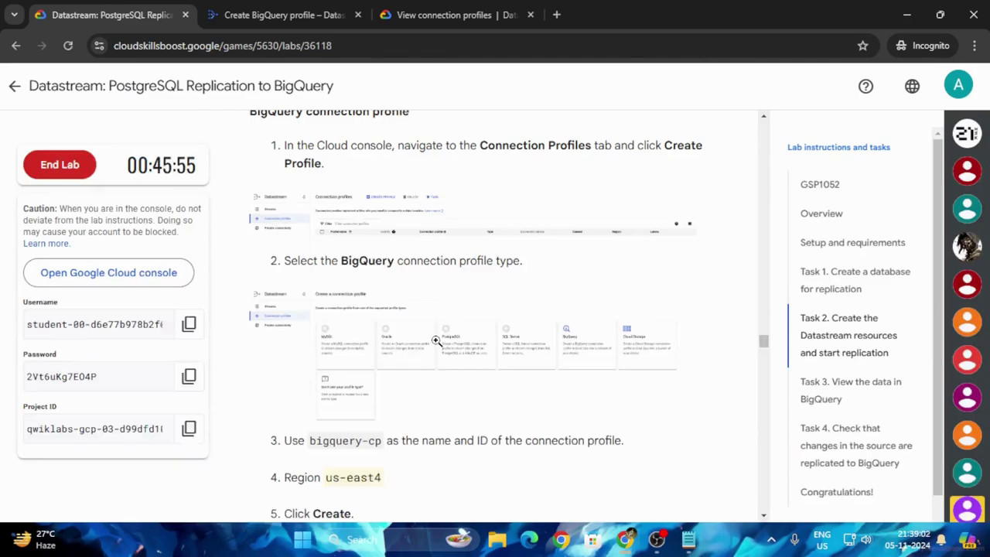
scroll(436, 340, "down", 2)
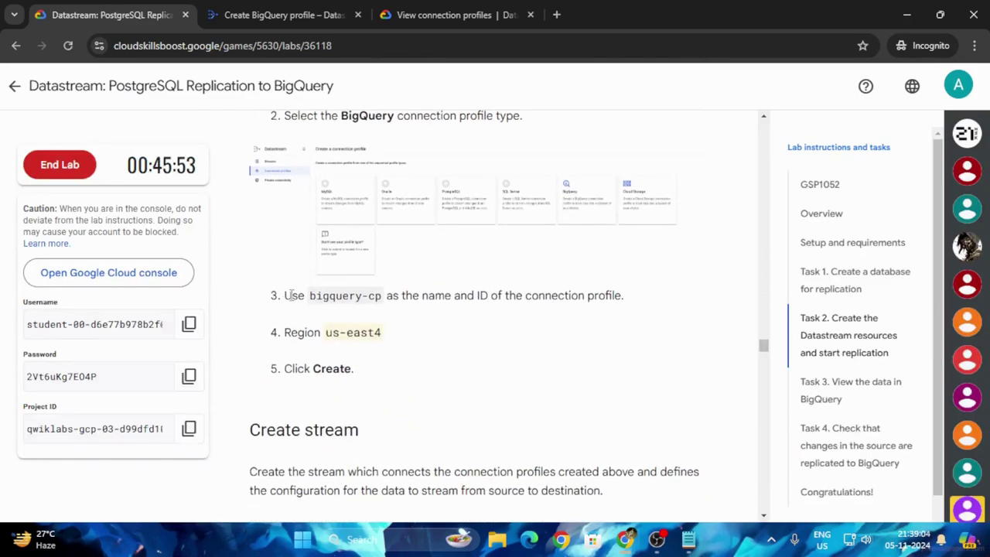
left_click_drag(312, 299, 370, 295)
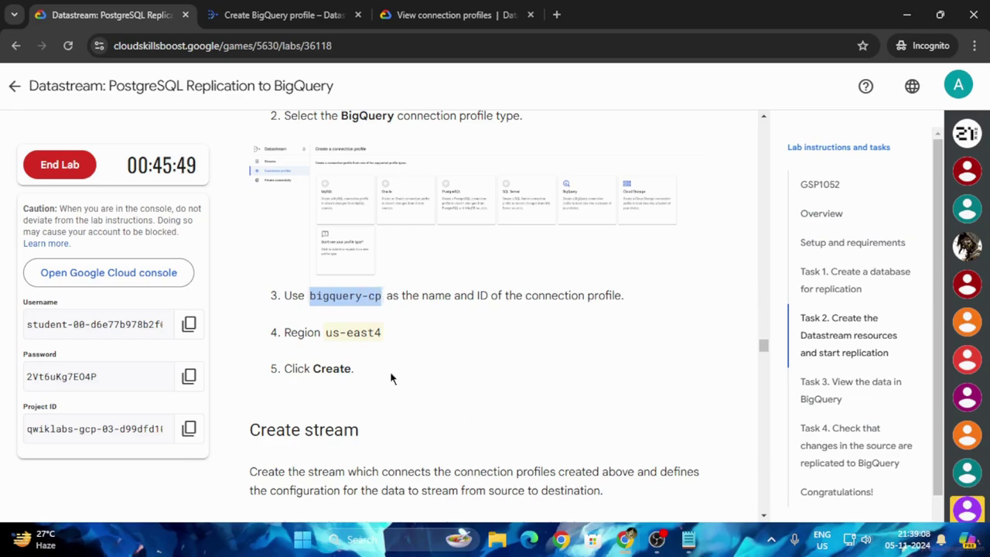
left_click(282, 15)
left_click(199, 165)
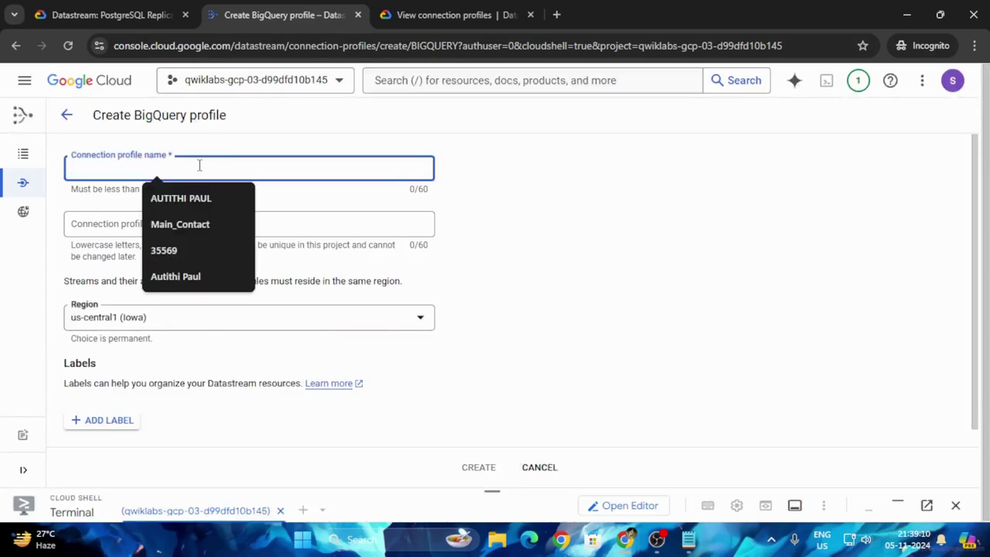
type("bigquery-cp")
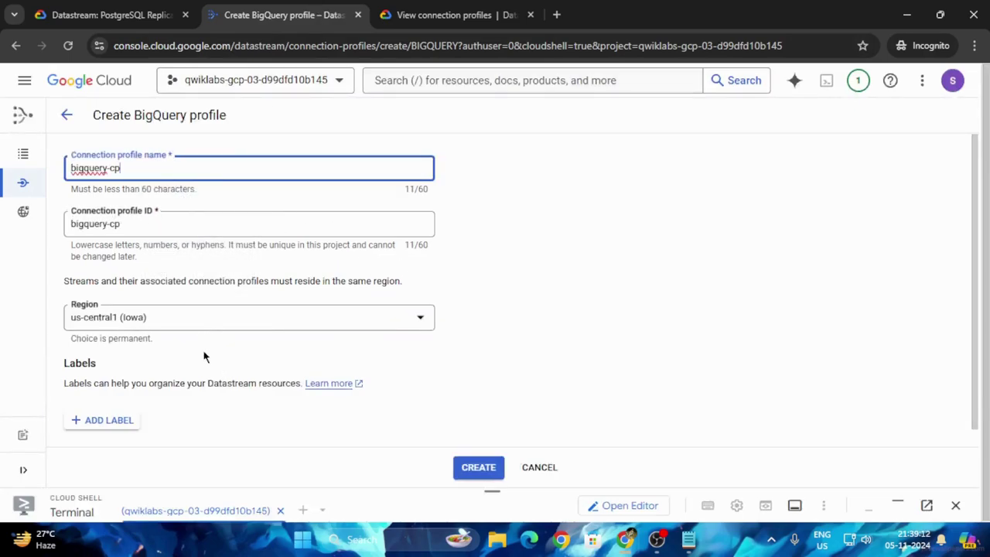
Set the region to us-east4 (Northern Virginia), as the lab specifies, and create the BigQuery connection profile
left_click(101, 14)
left_click(249, 15)
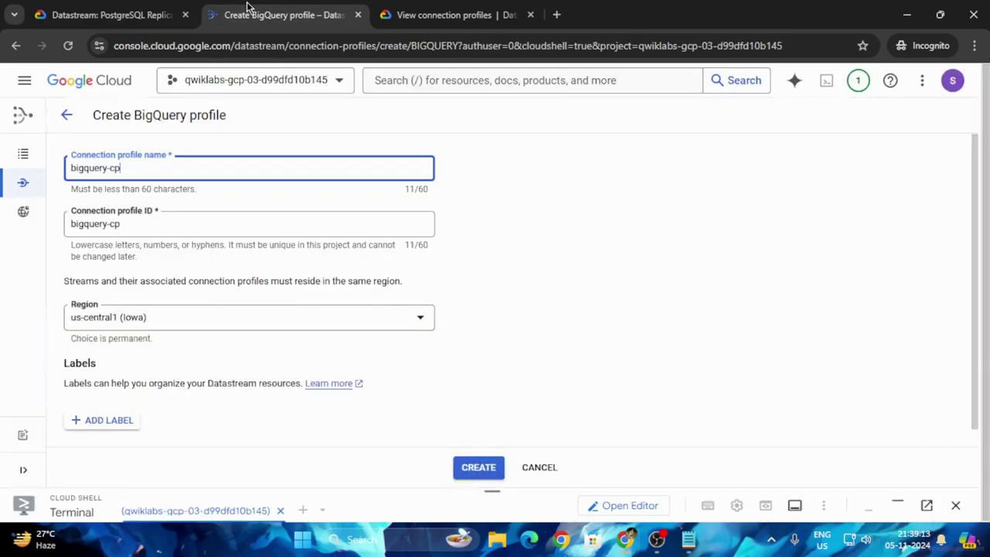
left_click(170, 327)
left_click(146, 290)
left_click(116, 15)
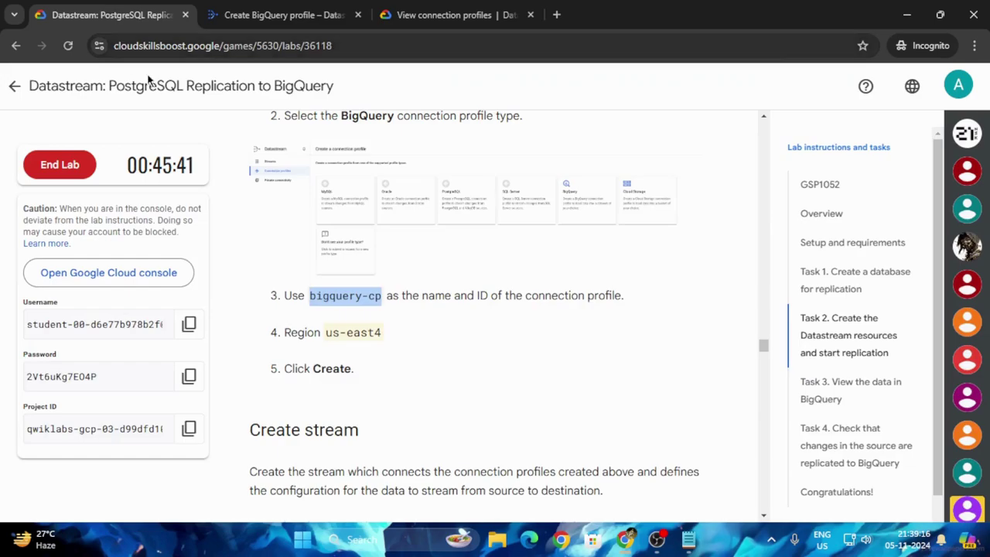
scroll(523, 347, "down", 2)
left_click(269, 15)
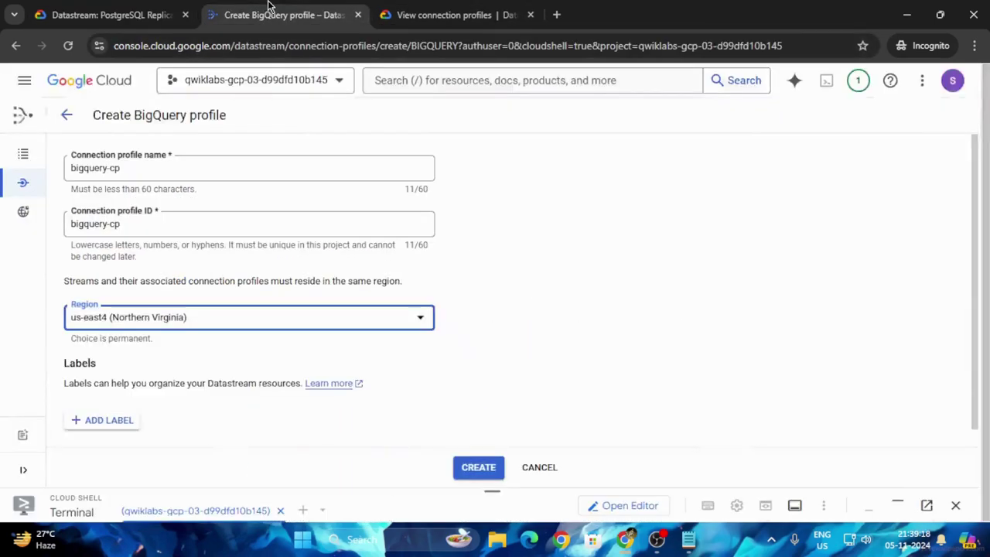
scroll(431, 457, "down", 2)
left_click(477, 467)
Read the lab's Create stream instructions and open Datastream's streams list in the console
left_click(116, 15)
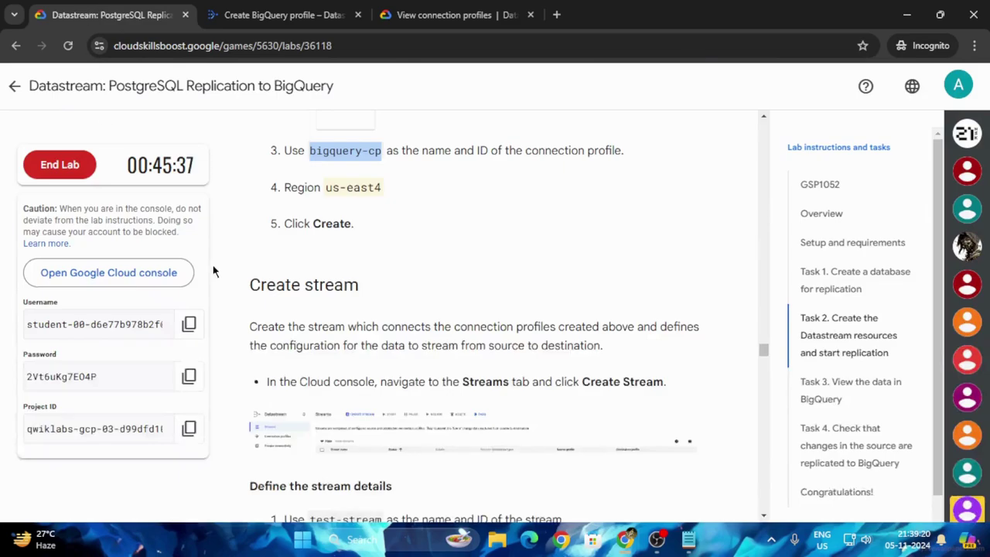
scroll(478, 358, "down", 2)
scroll(477, 358, "up", 2)
left_click(292, 9)
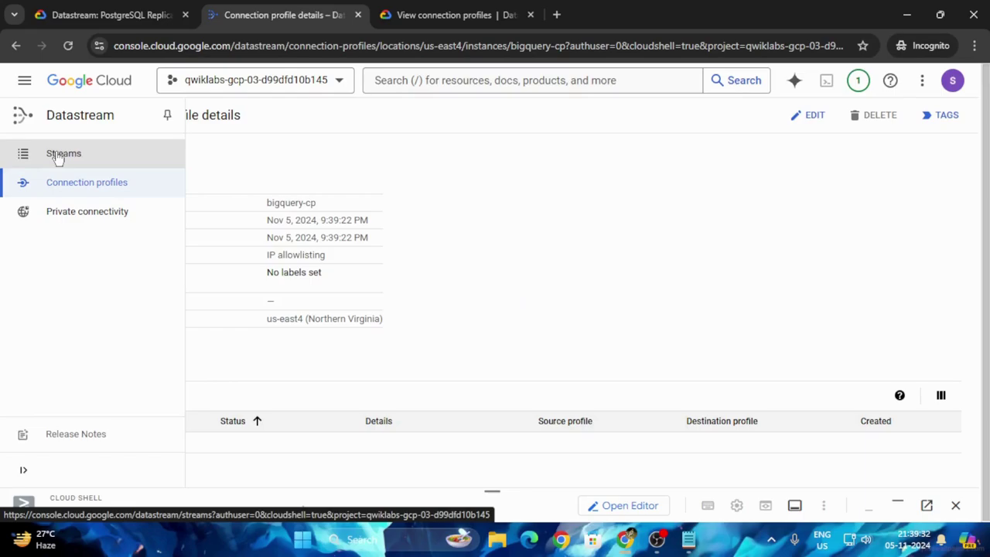
left_click(26, 157)
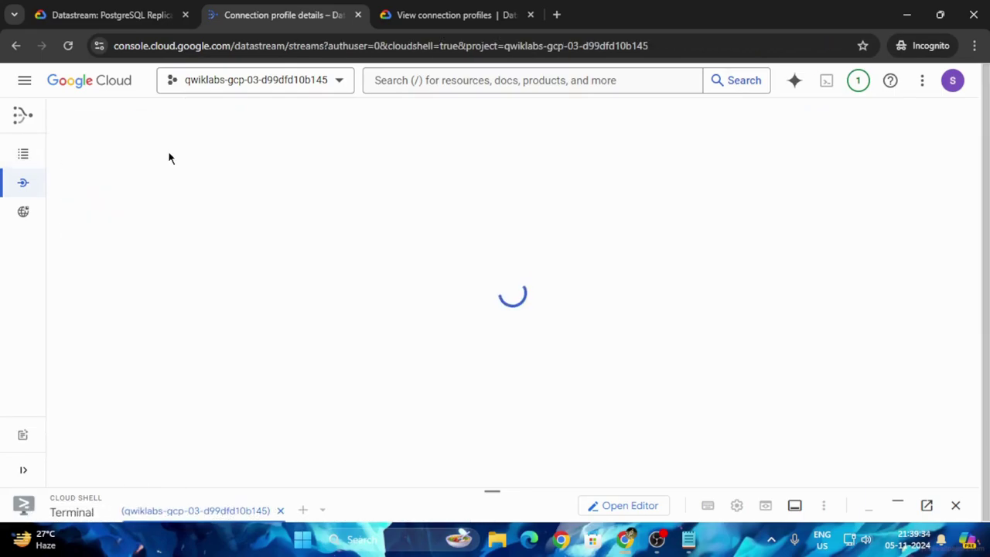
Copy the stream name test-stream from the lab's stream details and start creating a new stream
left_click(131, 11)
scroll(457, 316, "down", 3)
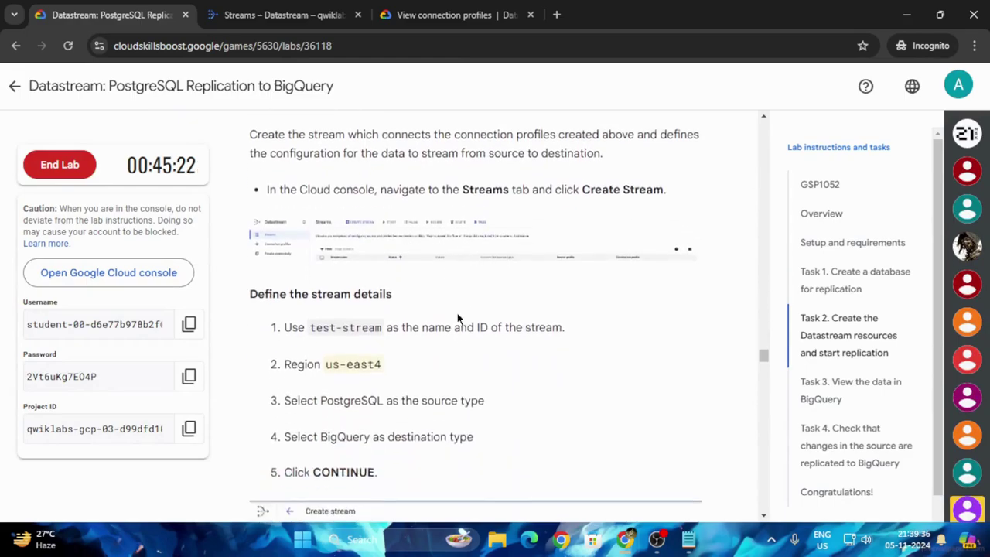
left_click_drag(309, 302, 375, 303)
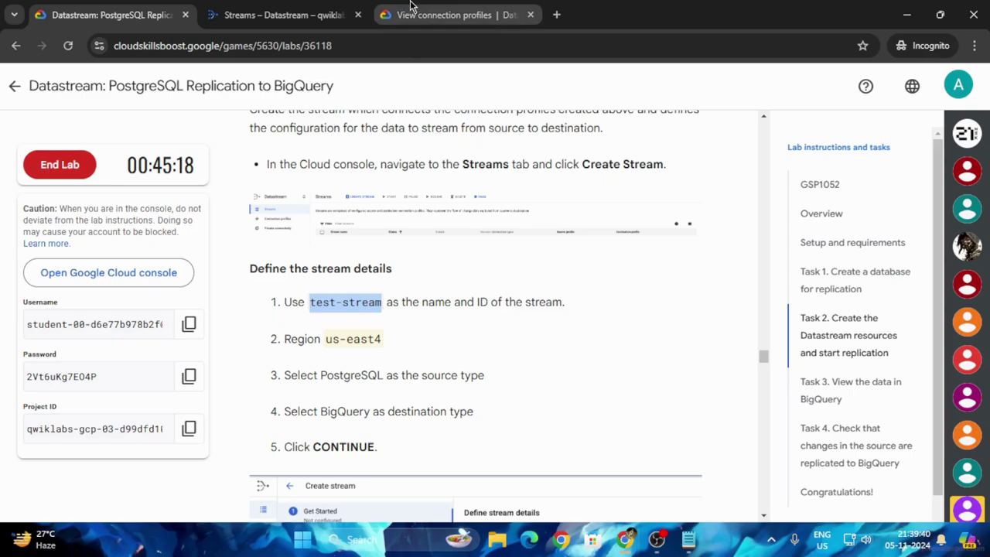
left_click(323, 18)
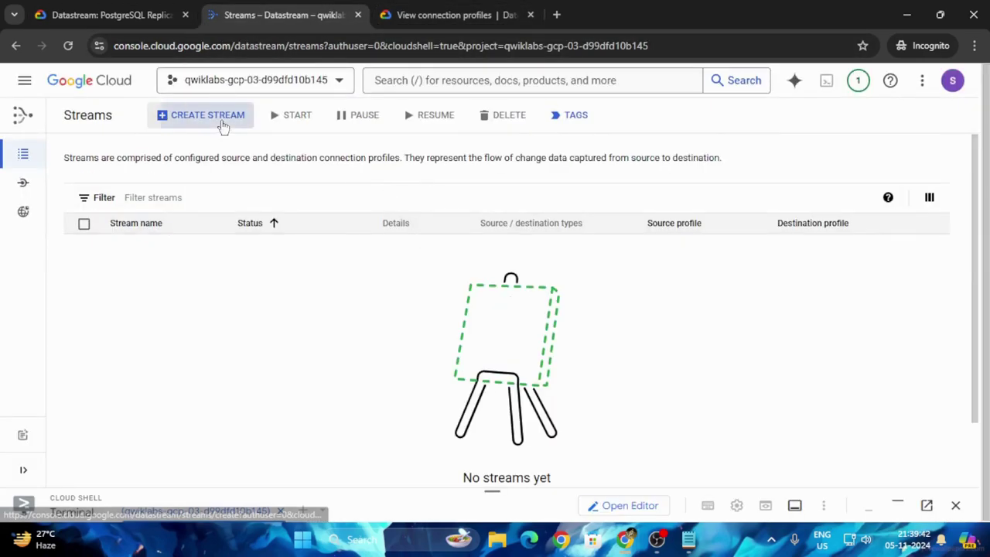
left_click(219, 120)
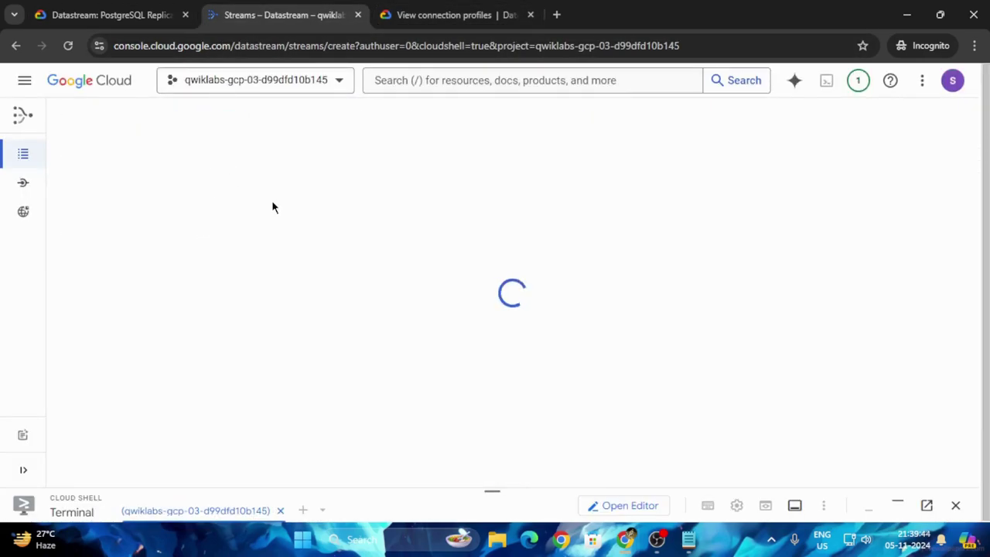
Enter test-stream as the stream name and ID, and set its region to us-east4 (Northern Virginia)
left_click(443, 236)
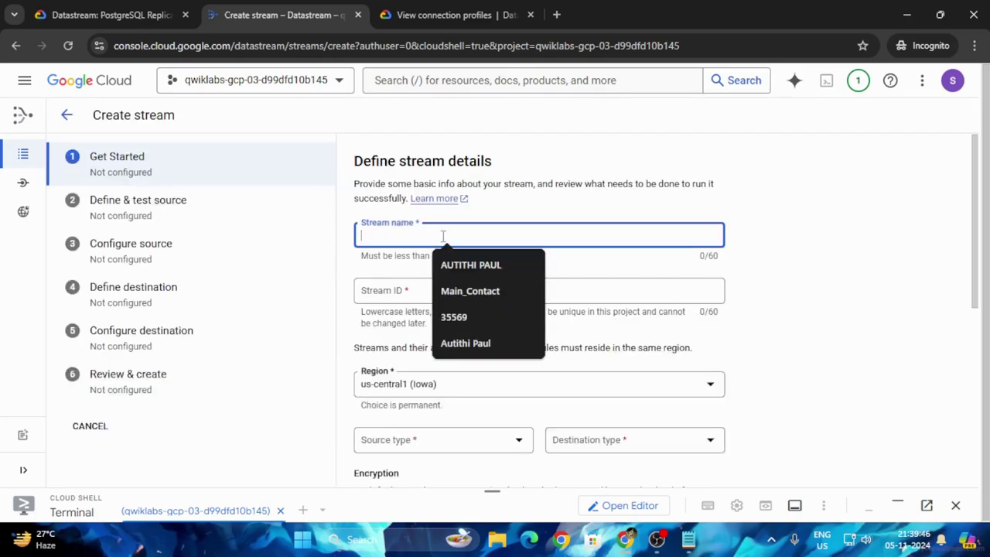
type("test-stream")
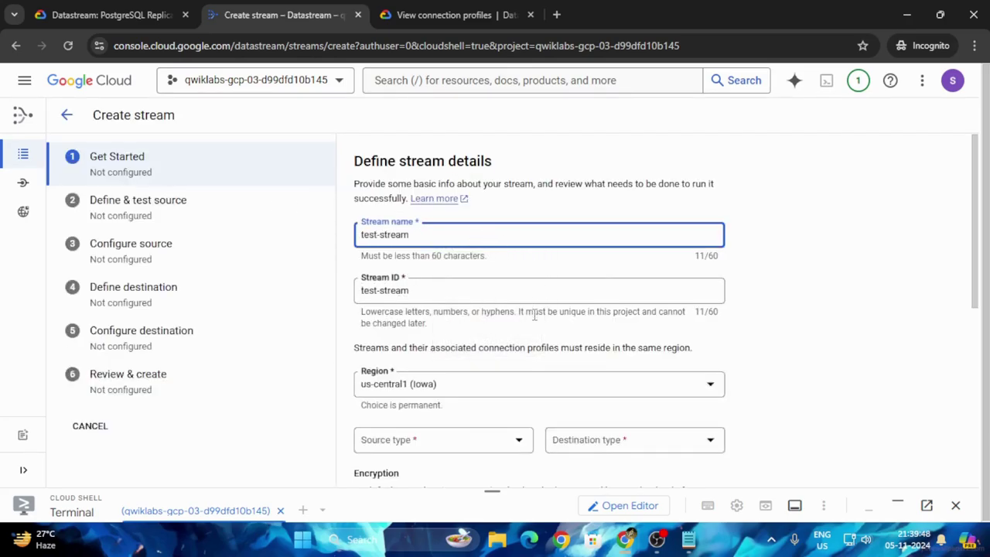
scroll(534, 315, "down", 1)
left_click(487, 314)
left_click(458, 287)
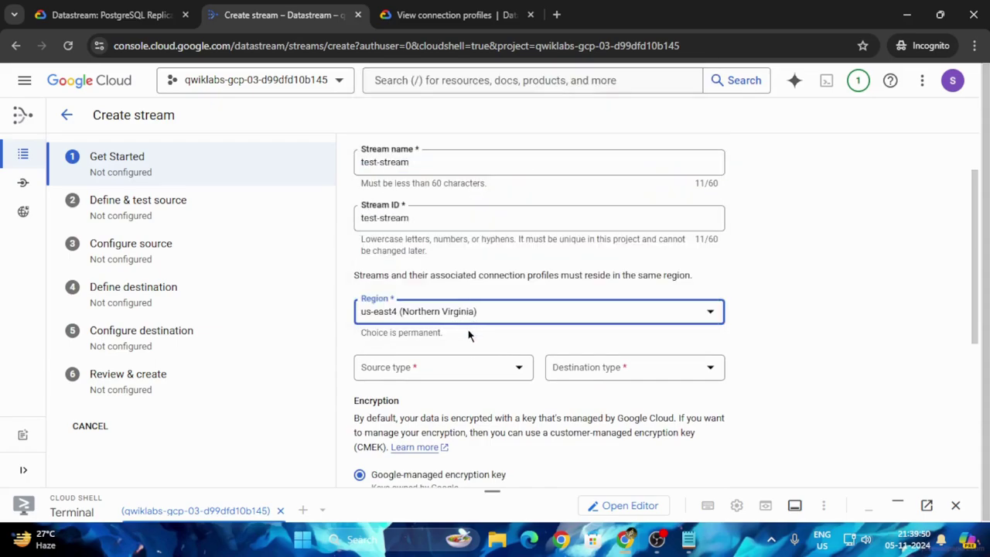
Check the lab's stream details and set the source type to PostgreSQL and the destination type to BigQuery
left_click(116, 15)
scroll(386, 309, "down", 2)
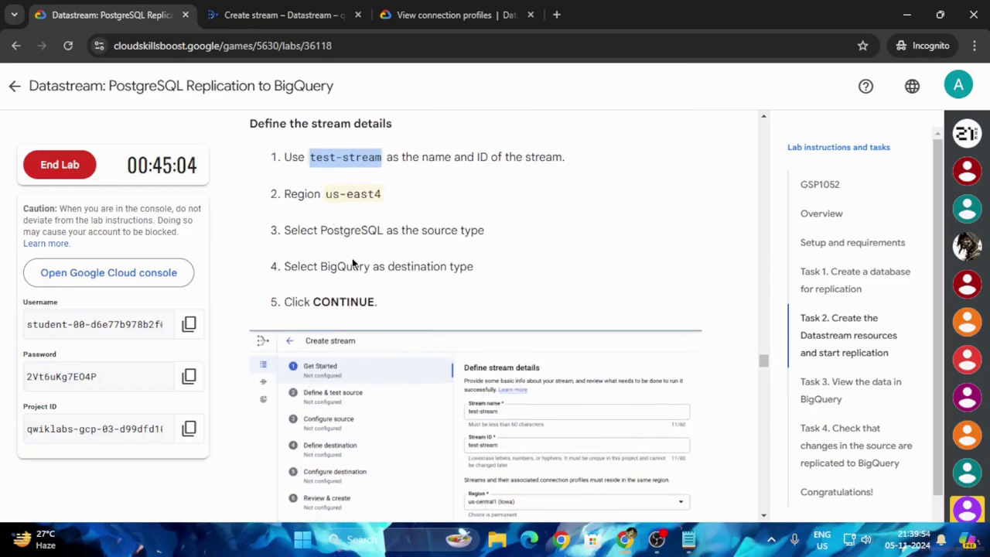
left_click(286, 14)
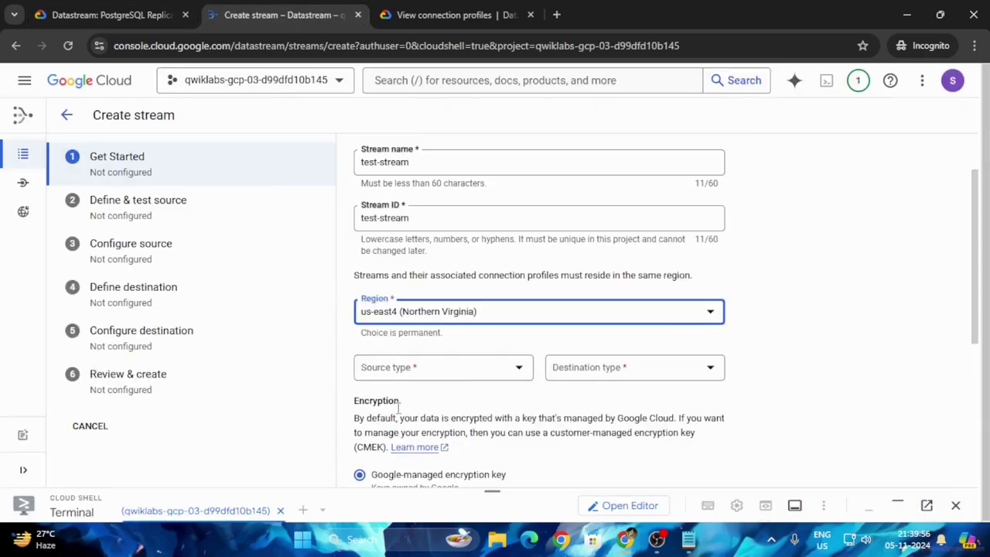
left_click(458, 377)
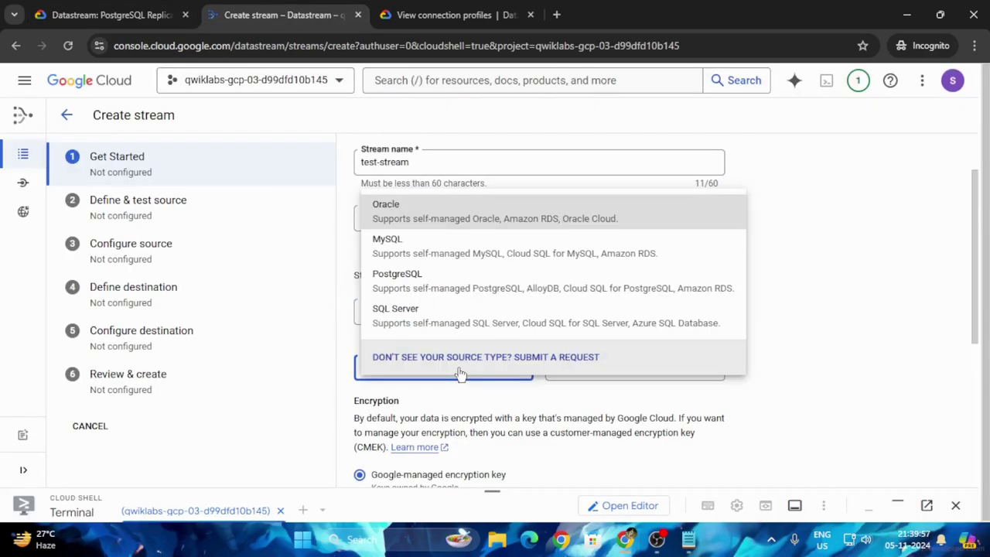
left_click(441, 285)
left_click(631, 372)
left_click(603, 400)
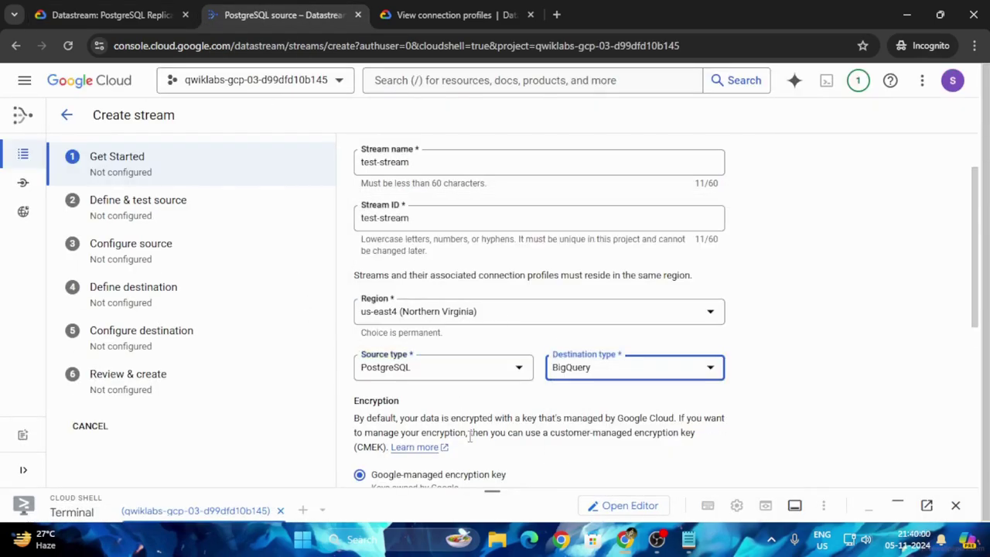
Read the lab's Define the source instructions and continue from the stream details to the source definition
key("ctrl+1")
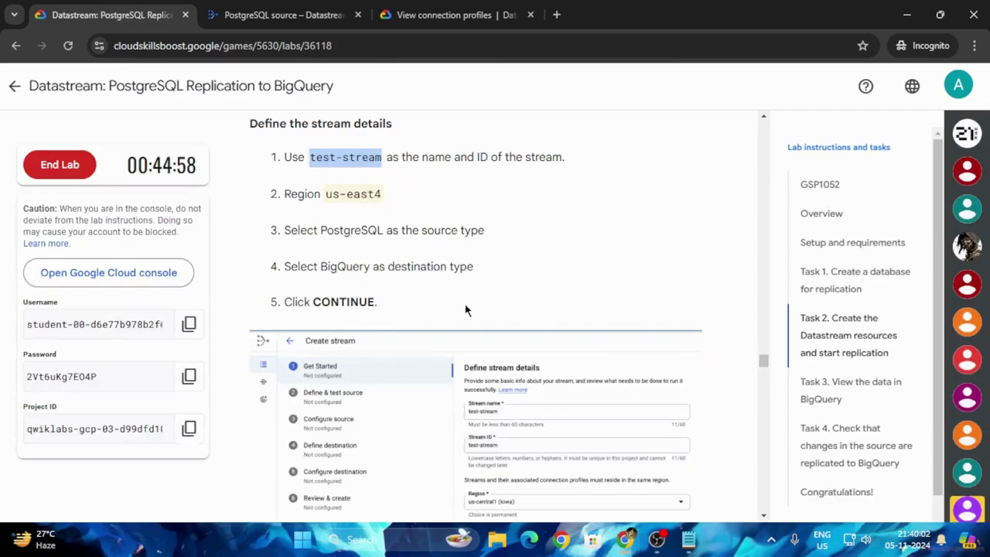
scroll(465, 310, "down", 5)
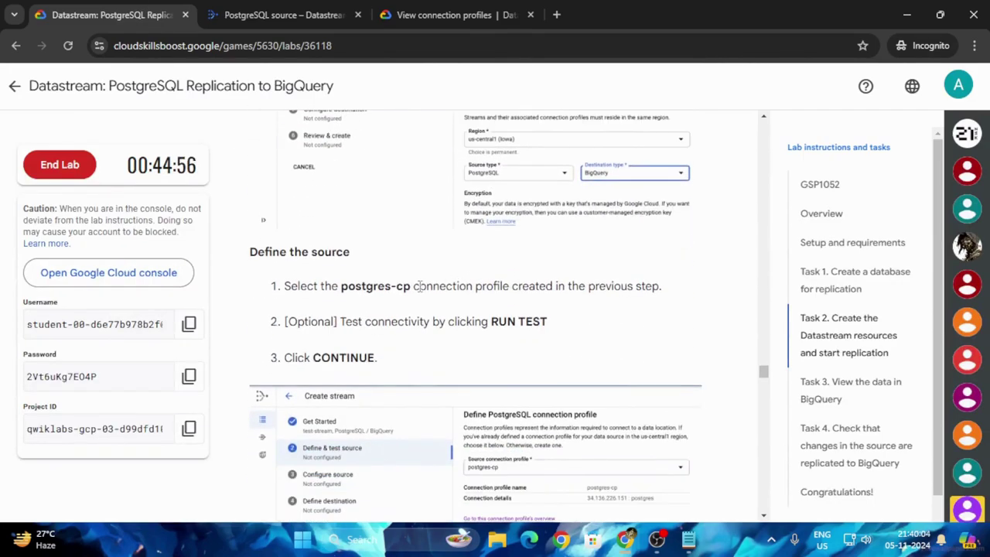
key("ctrl+2")
scroll(433, 272, "down", 5)
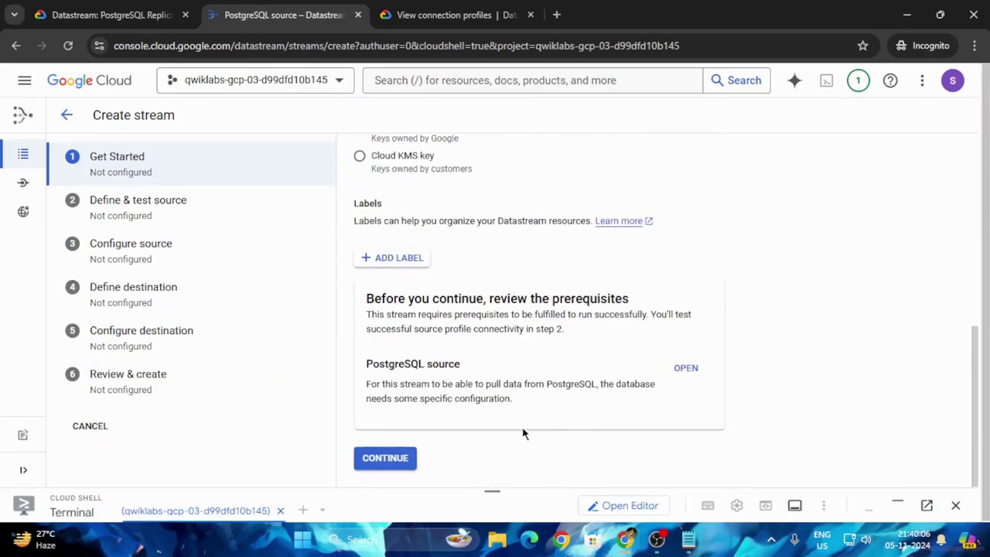
left_click(396, 458)
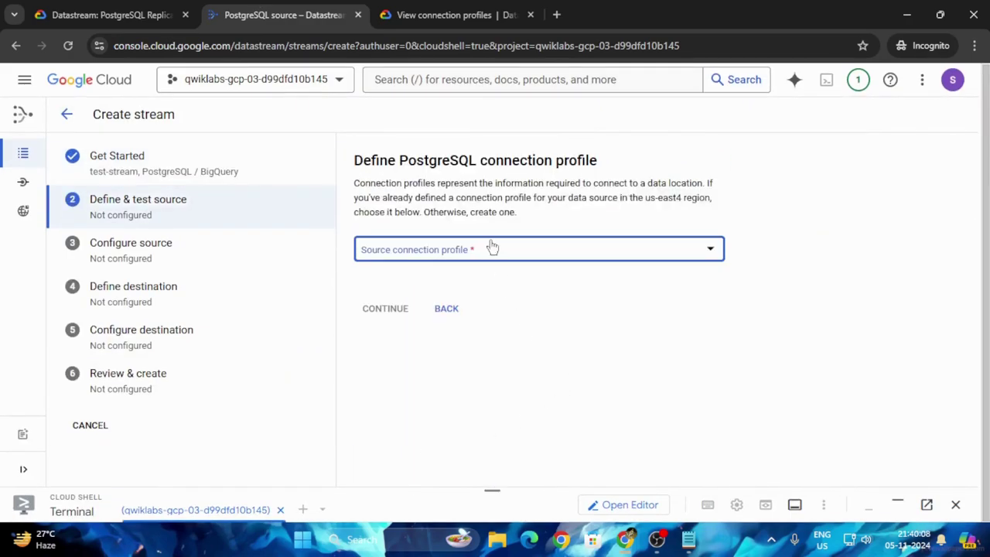
Select postgres-cp as the stream's source connection profile and recheck the lab's source instructions
left_click(492, 247)
left_click(397, 300)
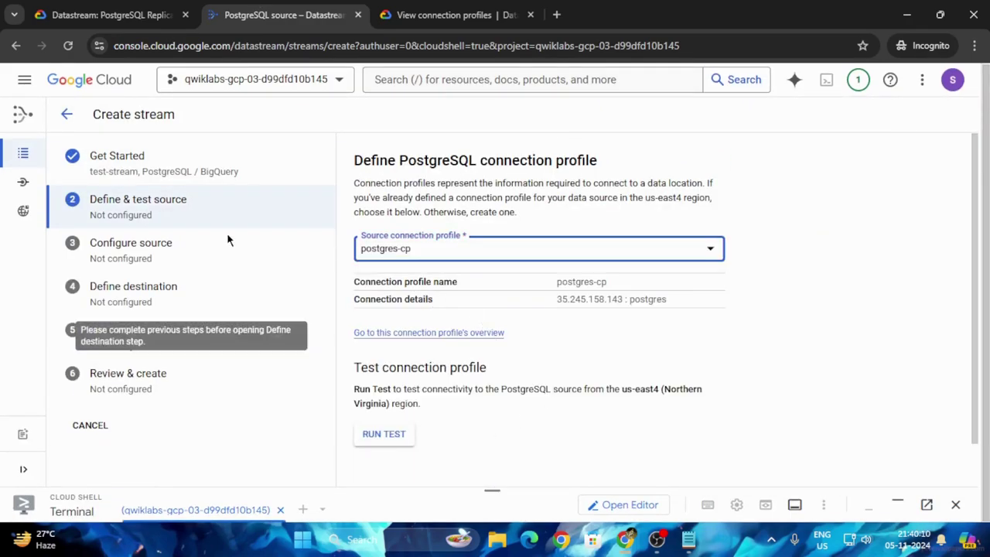
left_click(93, 14)
scroll(445, 358, "down", 1)
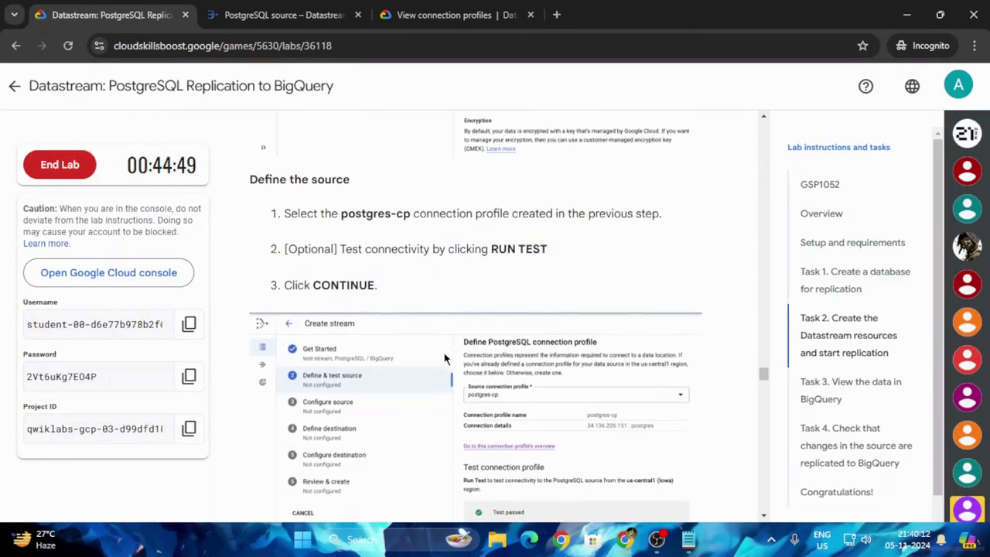
left_click(278, 14)
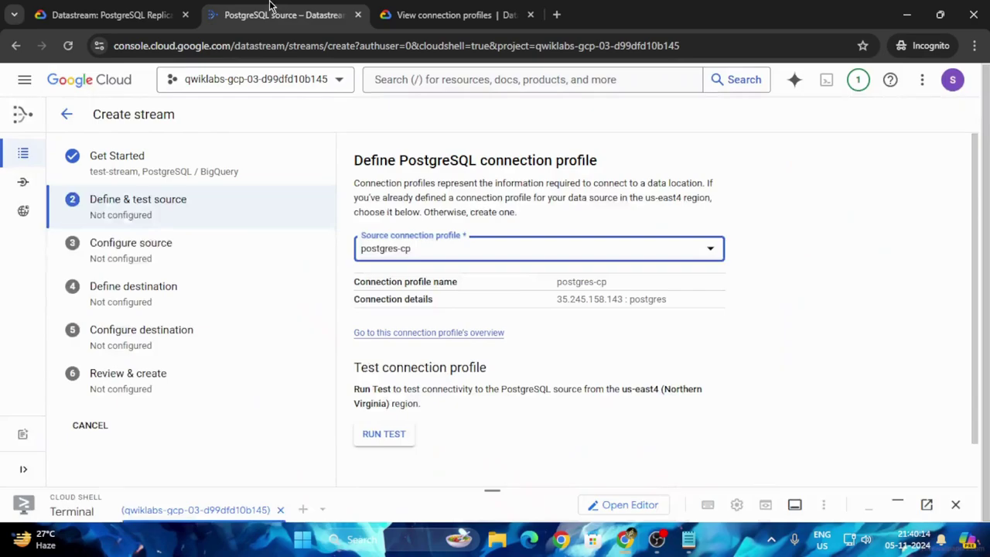
Run the connectivity test on the source connection profile and continue to the stream source configuration
scroll(410, 425, "down", 1)
left_click(375, 394)
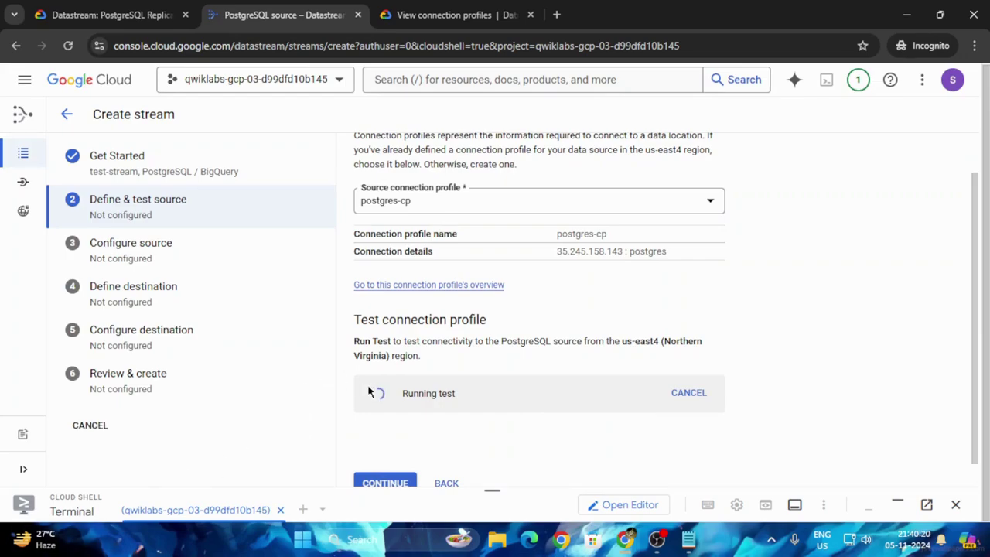
scroll(418, 432, "down", 1)
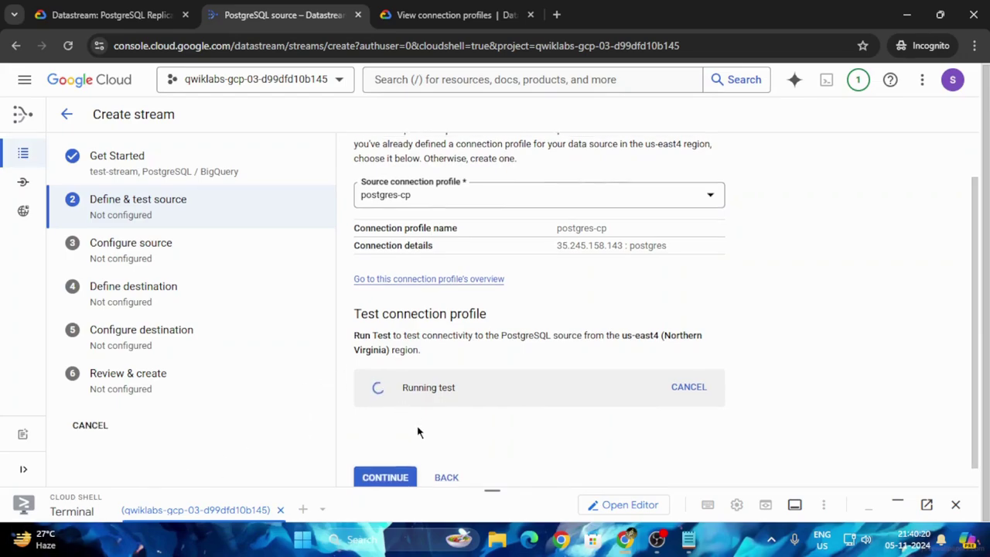
scroll(389, 480, "down", 1)
left_click(386, 457)
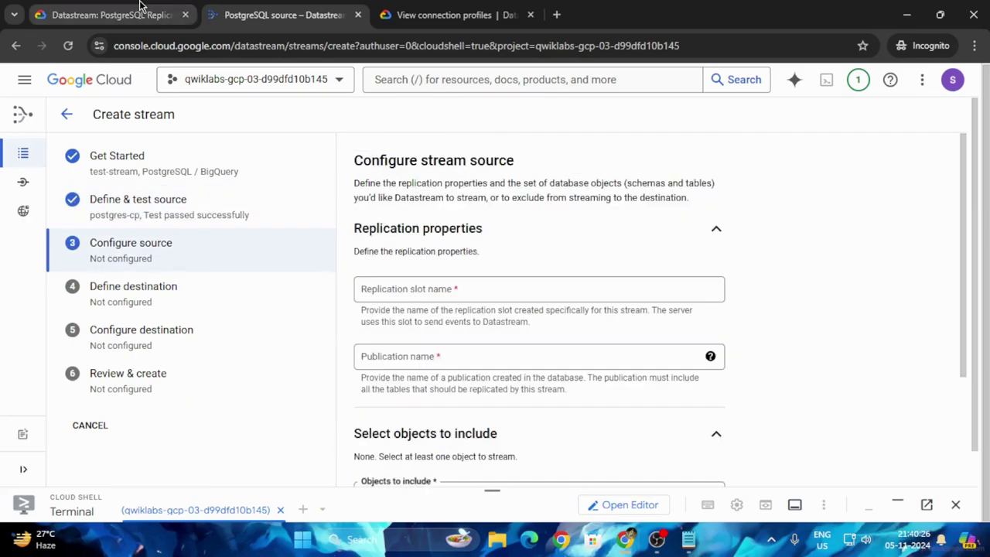
Copy the replication slot name from the lab instructions and set the stream's replication slot name to test_replication
left_click(116, 15)
scroll(481, 318, "down", 5)
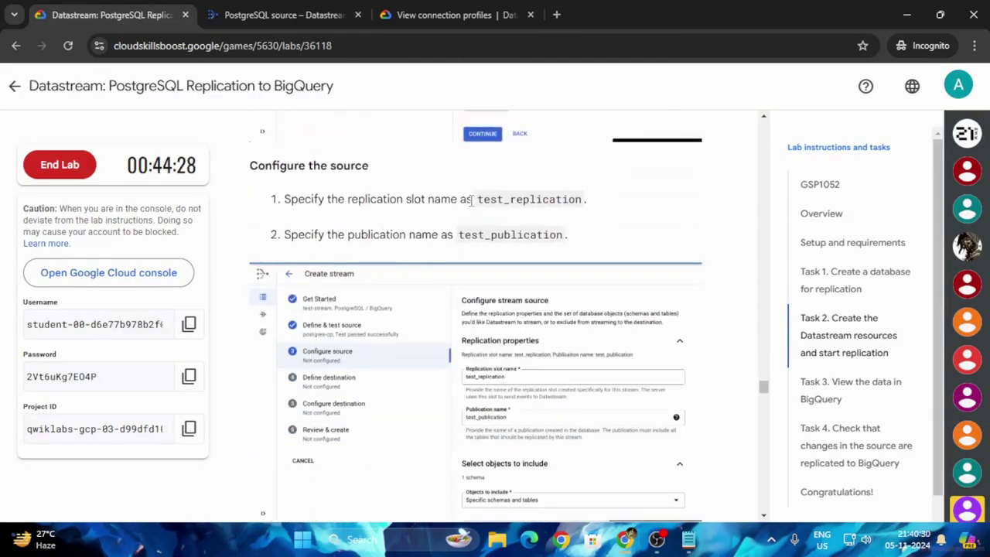
left_click_drag(478, 202, 576, 196)
key("ctrl+c")
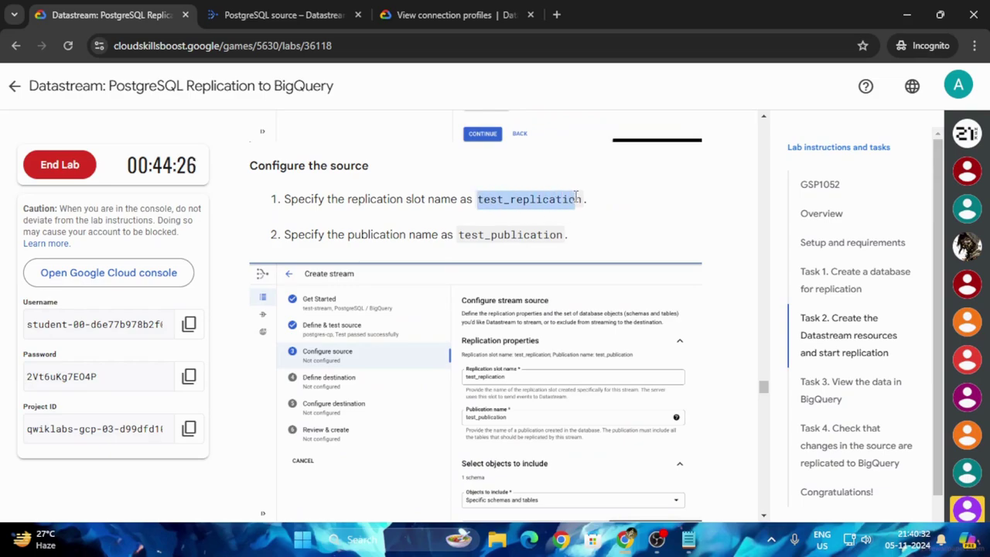
left_click(282, 15)
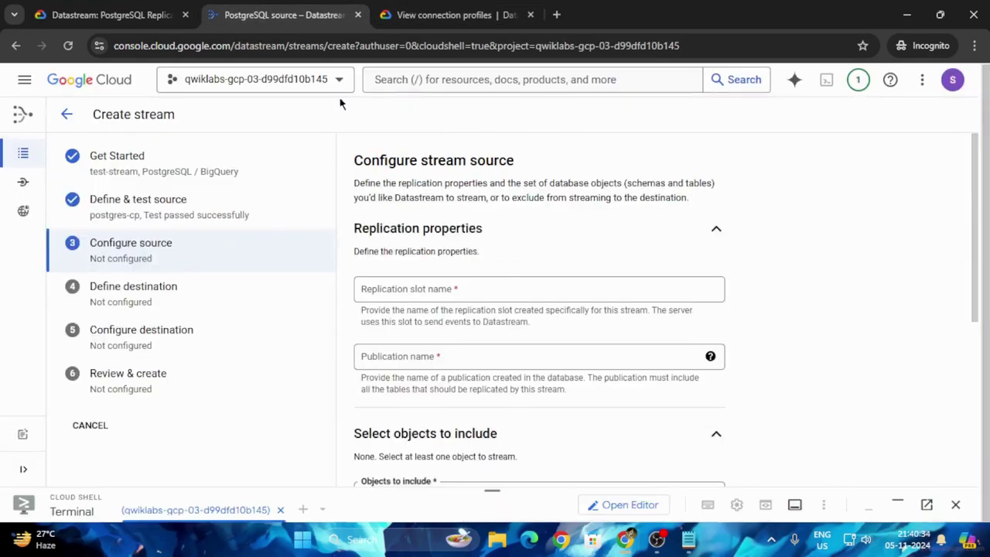
left_click(495, 287)
key("ctrl+v")
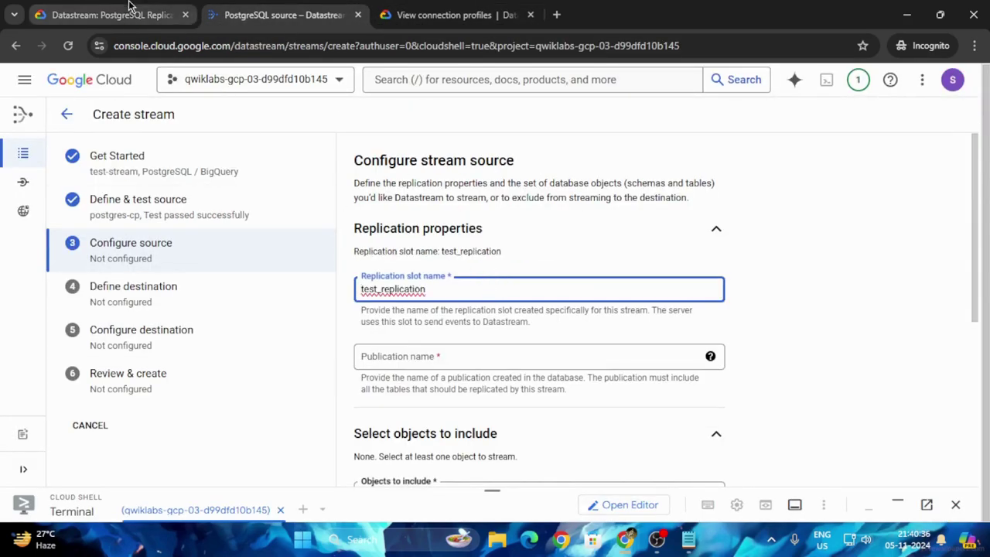
Copy the publication name from the lab instructions and set the stream's publication name to test_publication
left_click(112, 15)
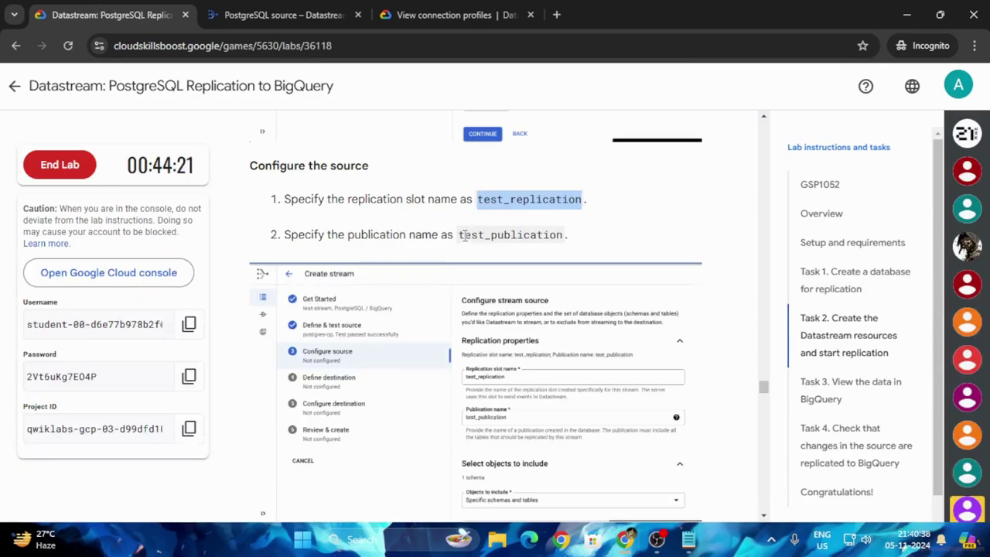
left_click_drag(460, 233, 567, 234)
key("ctrl+c")
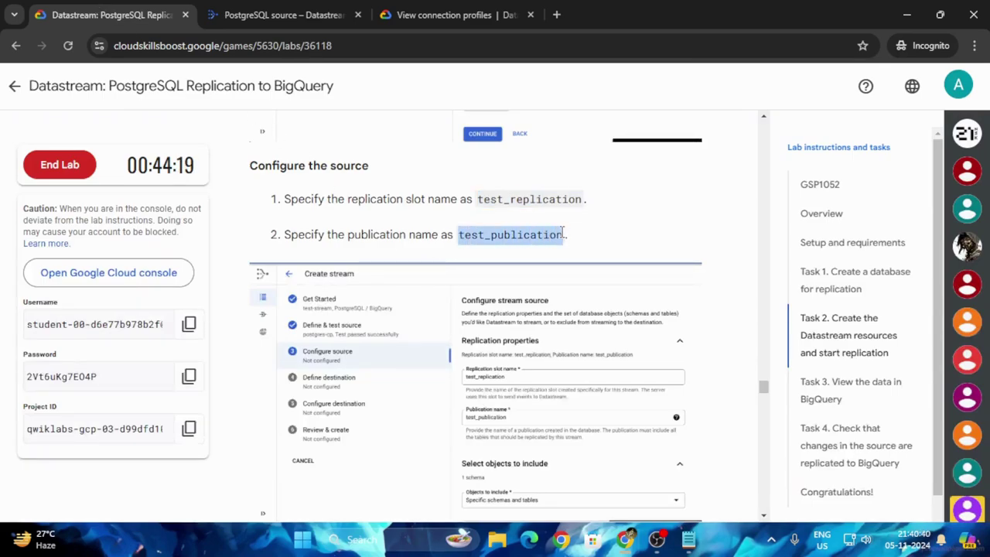
left_click(282, 14)
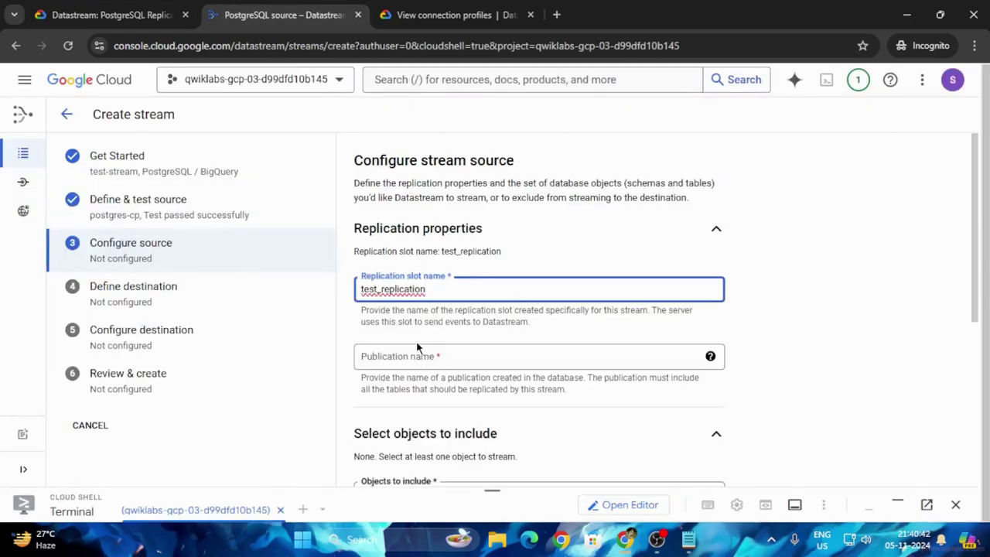
left_click(422, 356)
key("ctrl+v")
Include the test schema with all its tables among the source objects to stream
left_click(126, 15)
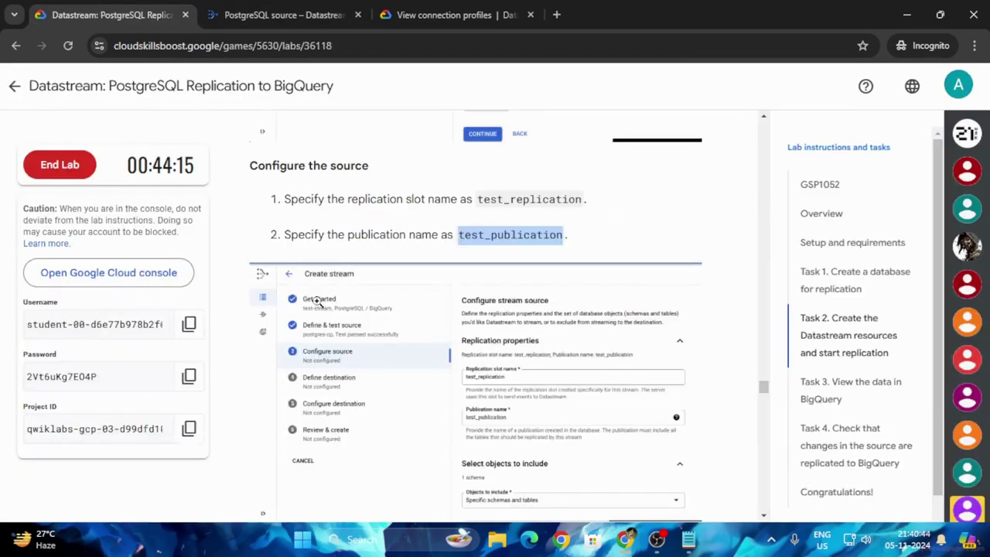
scroll(333, 305, "down", 5)
left_click(282, 14)
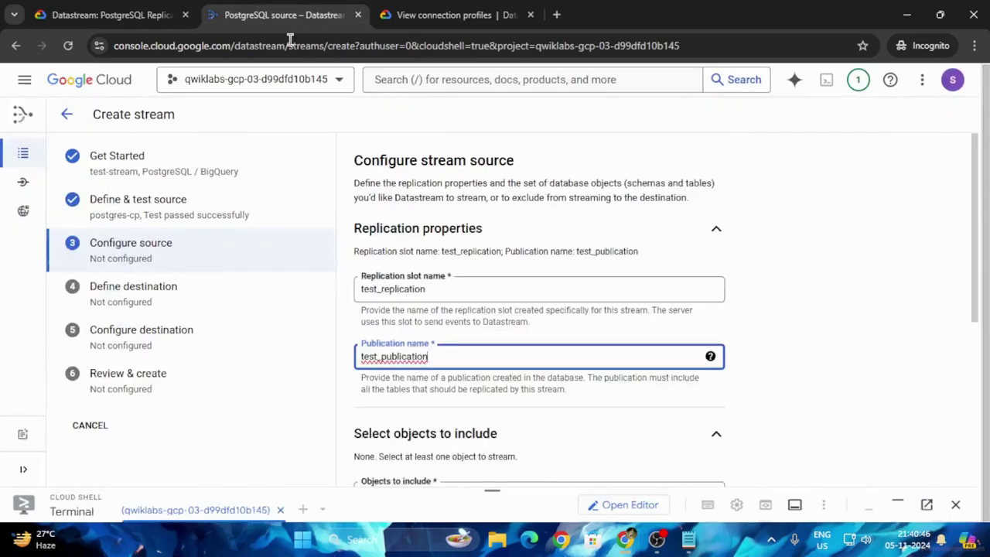
scroll(420, 271, "down", 4)
scroll(435, 298, "up", 3)
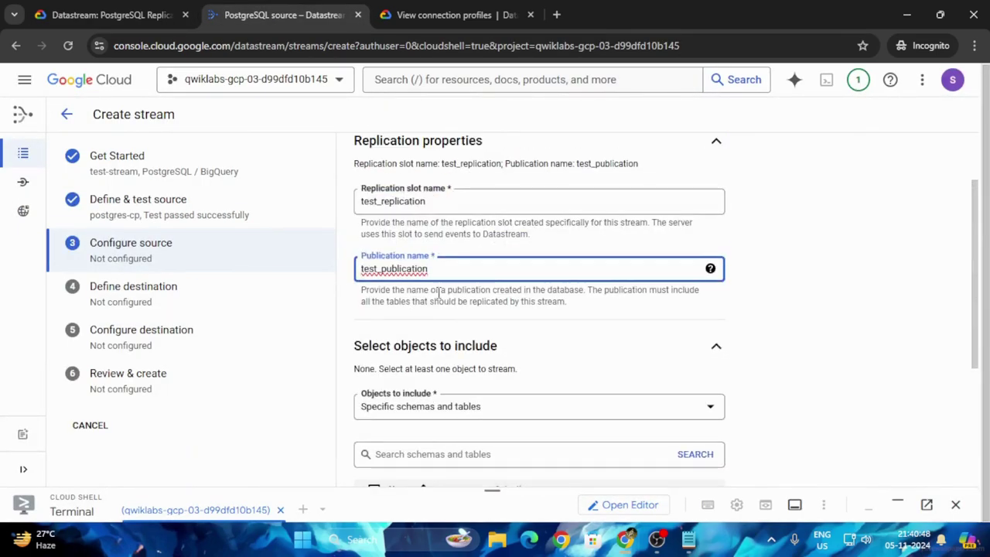
scroll(437, 298, "down", 3)
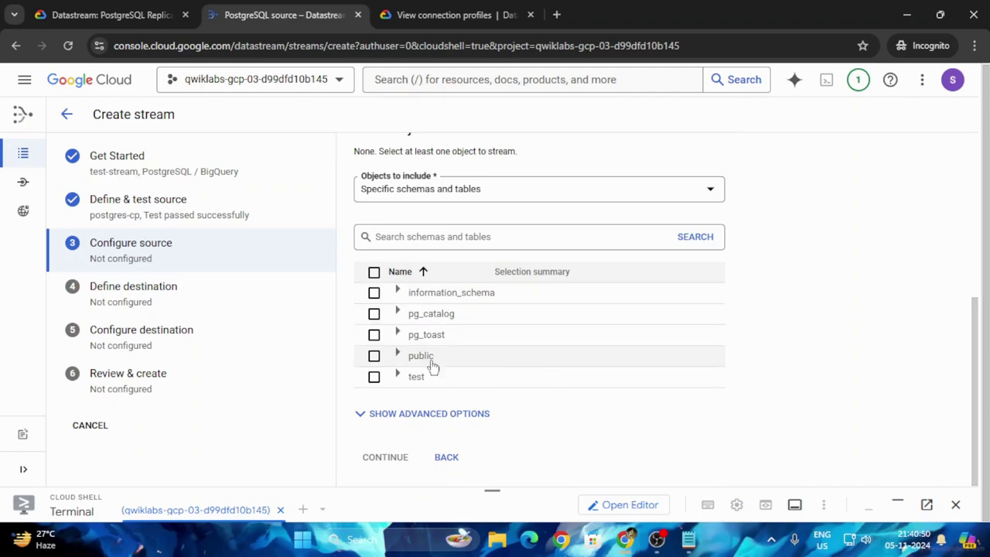
left_click(374, 377)
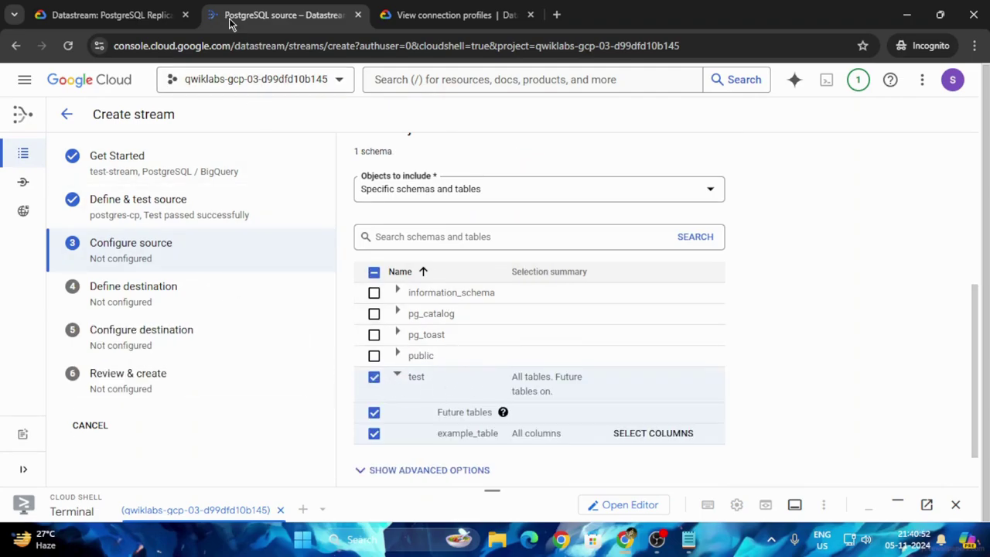
Check the schema selection against the lab's Configure the source instructions and continue to the destination definition
left_click(87, 11)
scroll(387, 320, "down", 3)
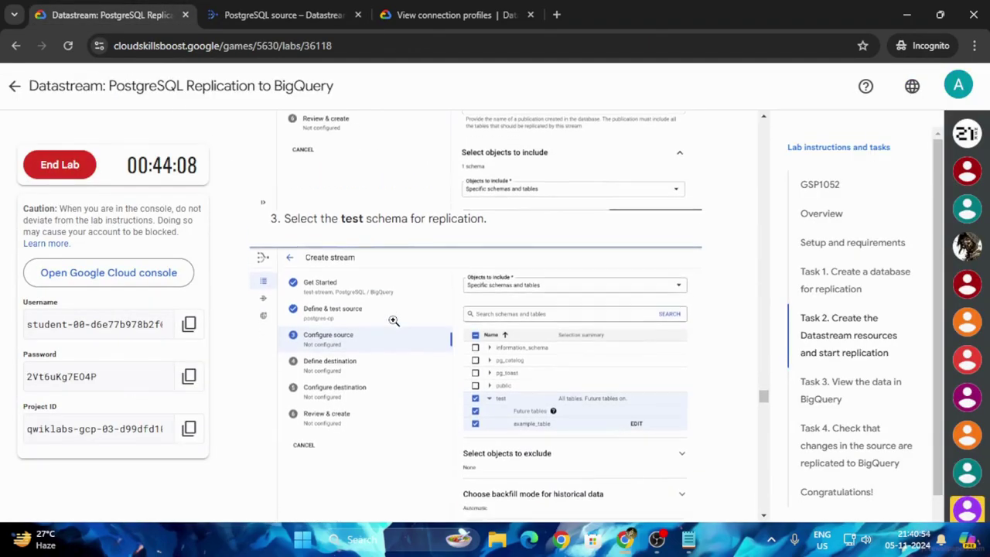
scroll(394, 320, "down", 2)
key("ctrl+Tab")
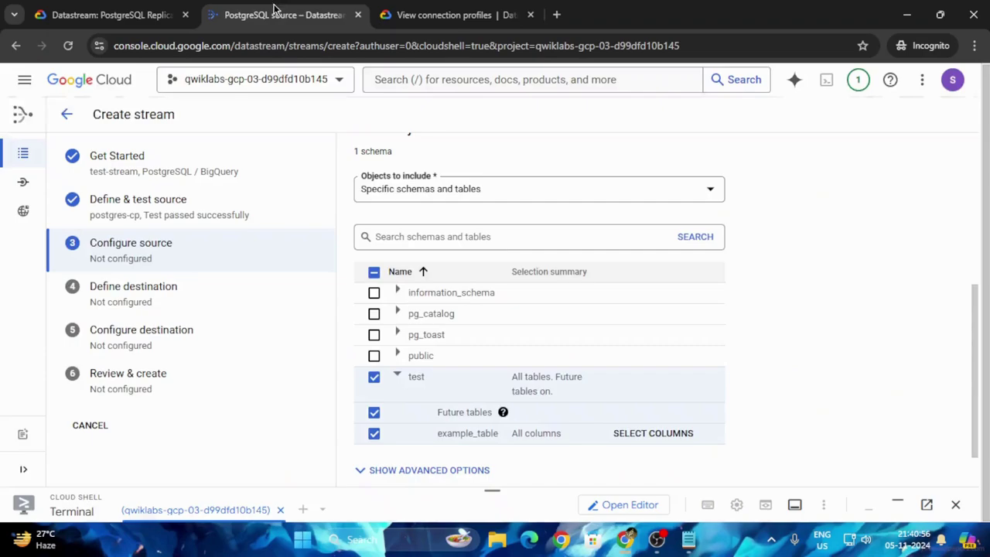
scroll(421, 406, "down", 1)
left_click(387, 458)
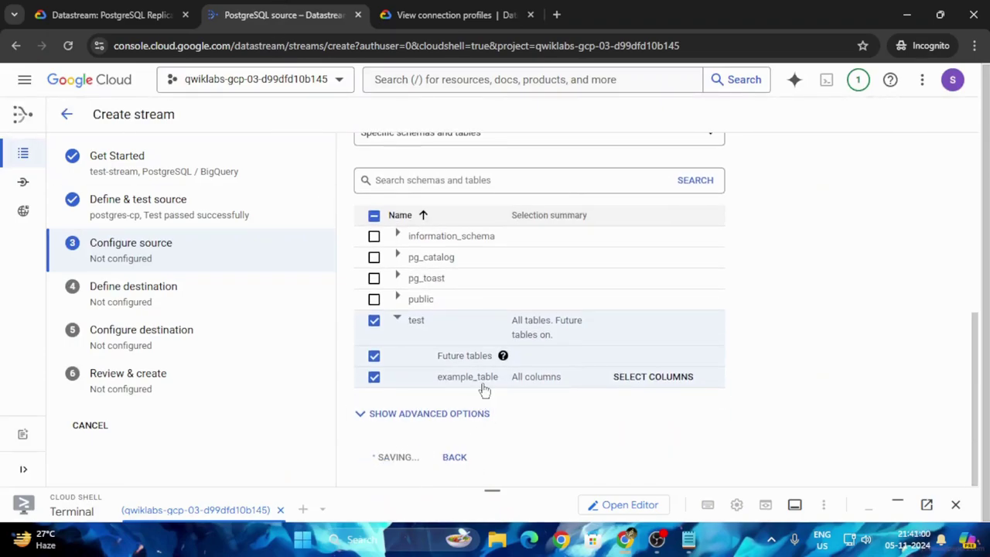
Select bigquery-cp as the destination connection profile, check it against the lab instructions, and continue to the destination configuration
left_click(446, 249)
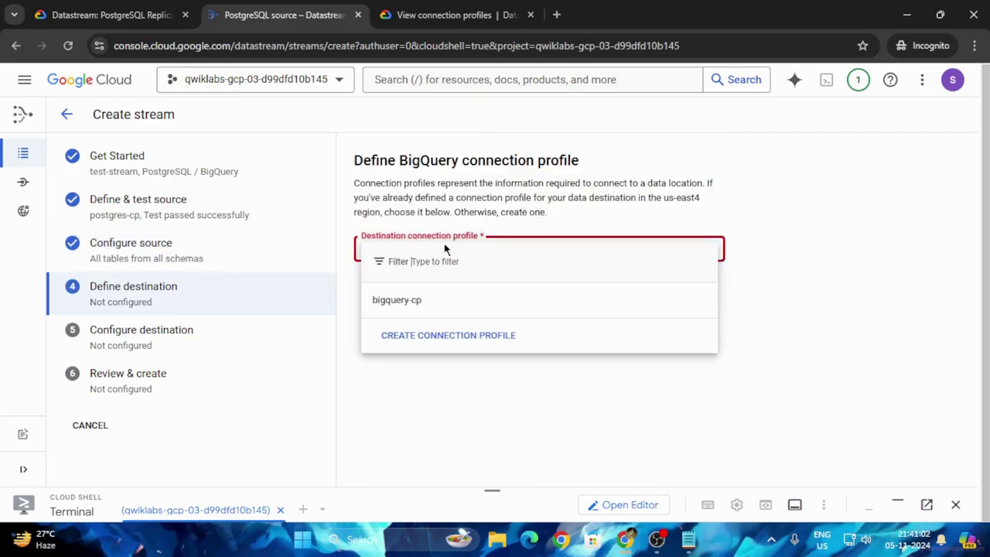
left_click(424, 299)
left_click(108, 14)
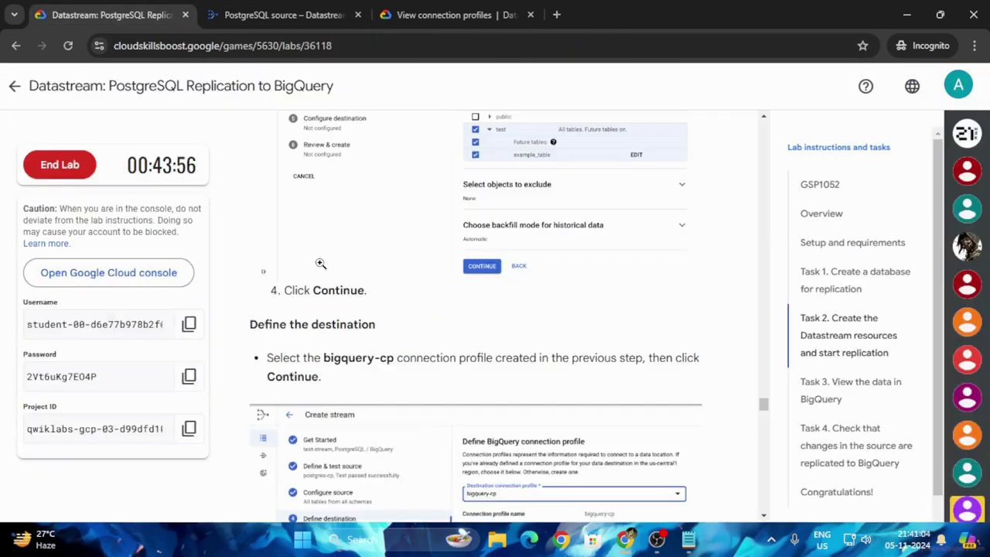
scroll(320, 264, "down", 6)
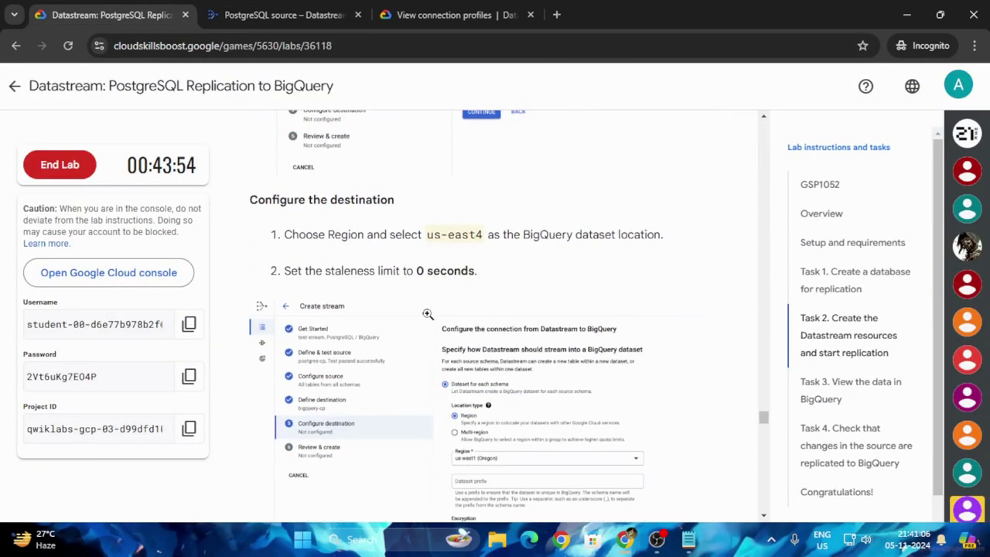
left_click(318, 15)
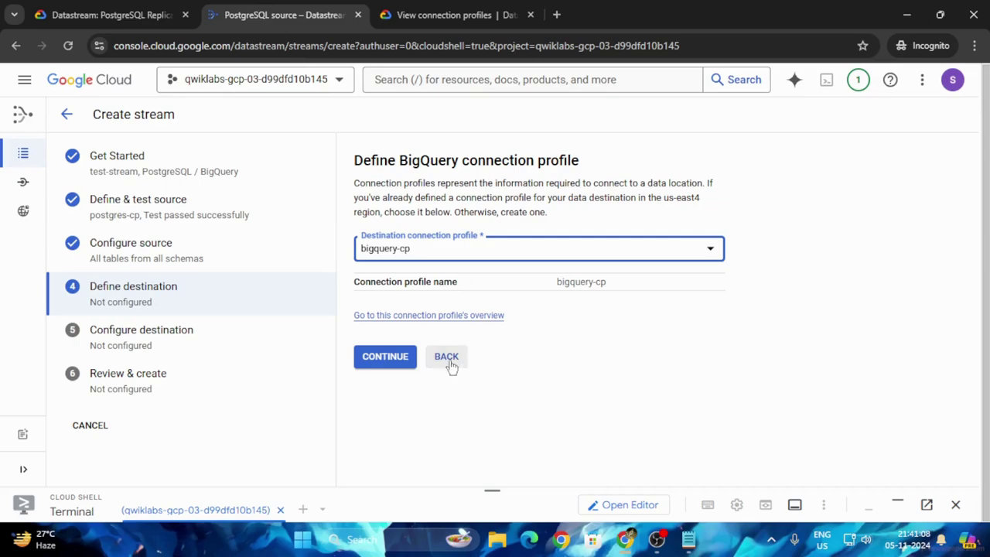
left_click(166, 9)
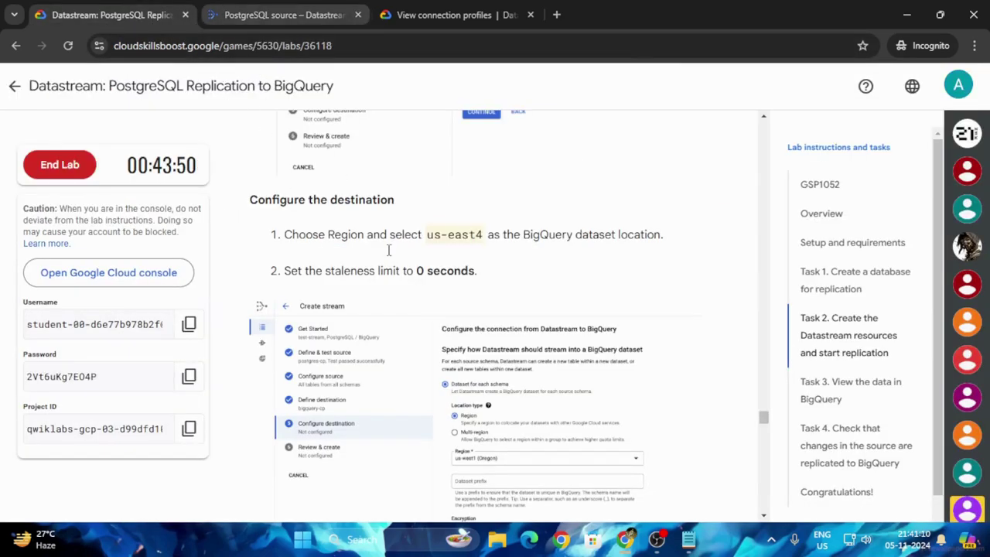
scroll(402, 293, "up", 4)
left_click(249, 6)
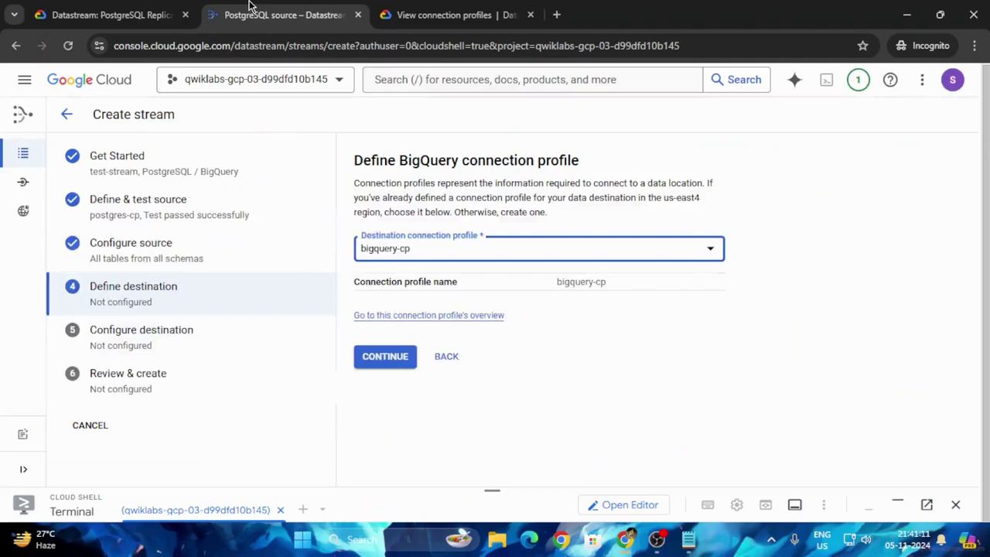
left_click(396, 361)
Set the BigQuery dataset location type to Region and choose us-east4 (Northern Virginia), as the lab specifies
scroll(491, 321, "down", 1)
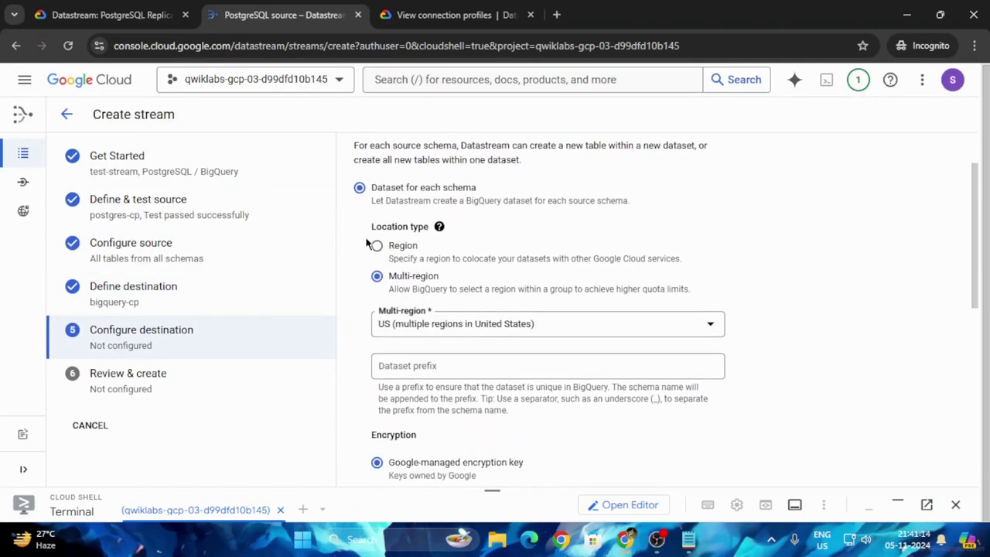
left_click(125, 23)
scroll(425, 317, "down", 1)
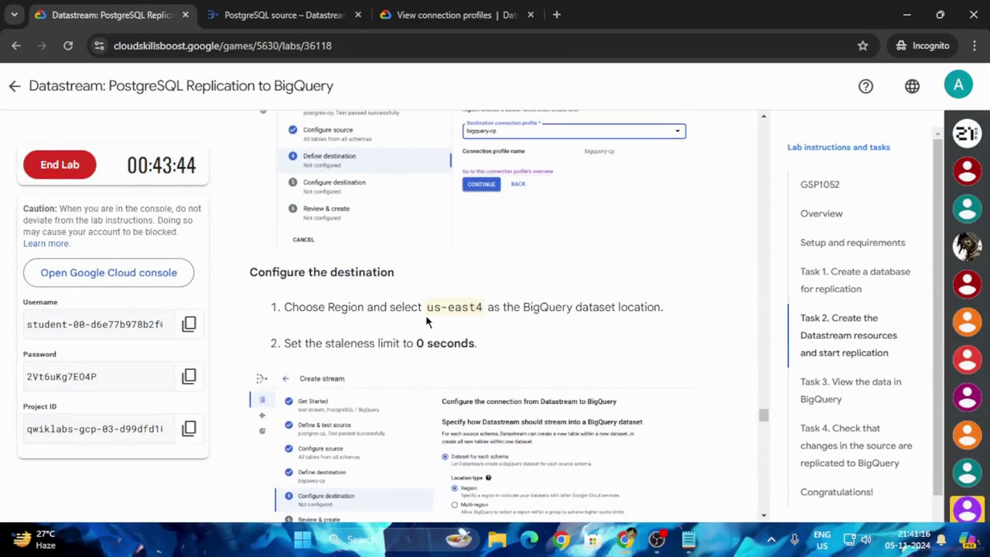
left_click(232, 11)
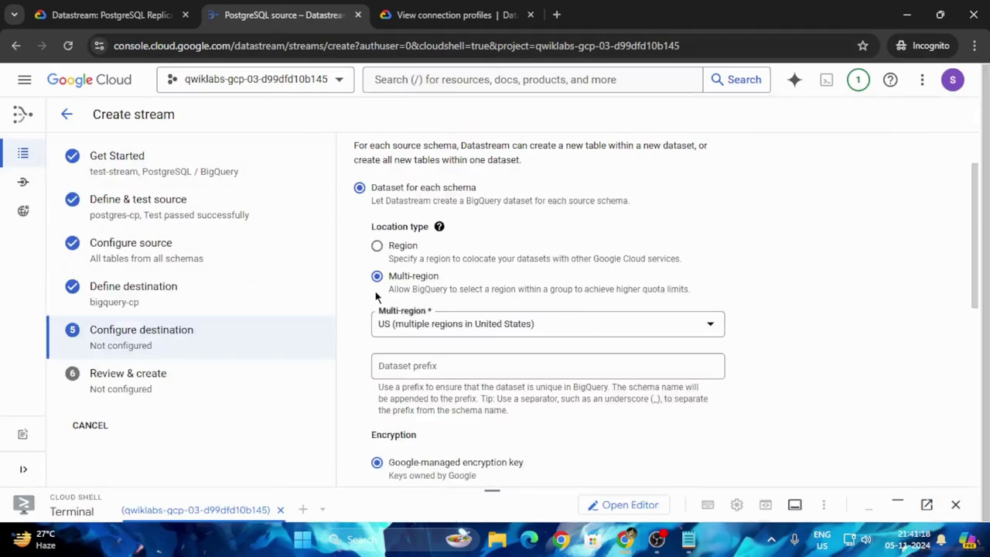
left_click(403, 246)
left_click(431, 328)
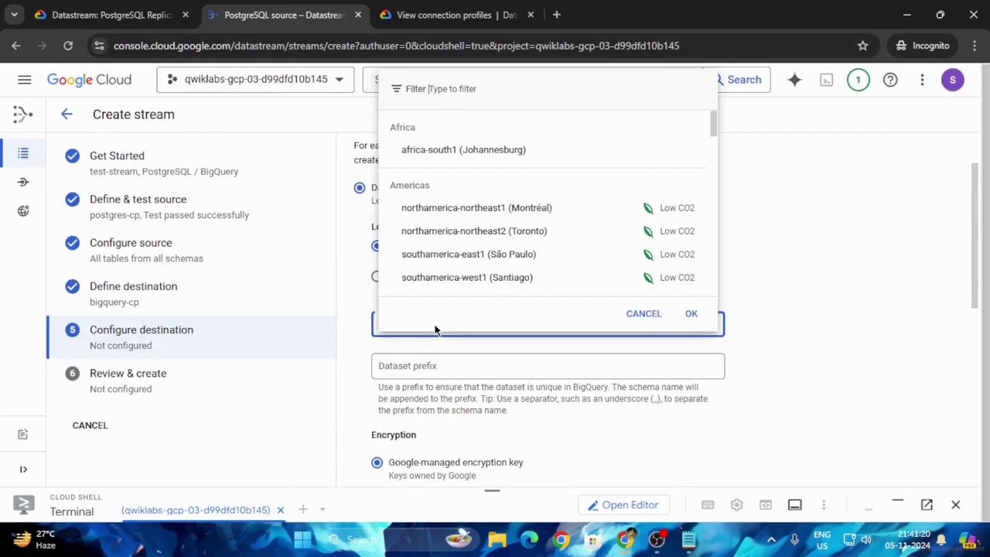
scroll(444, 217, "down", 2)
left_click(446, 209)
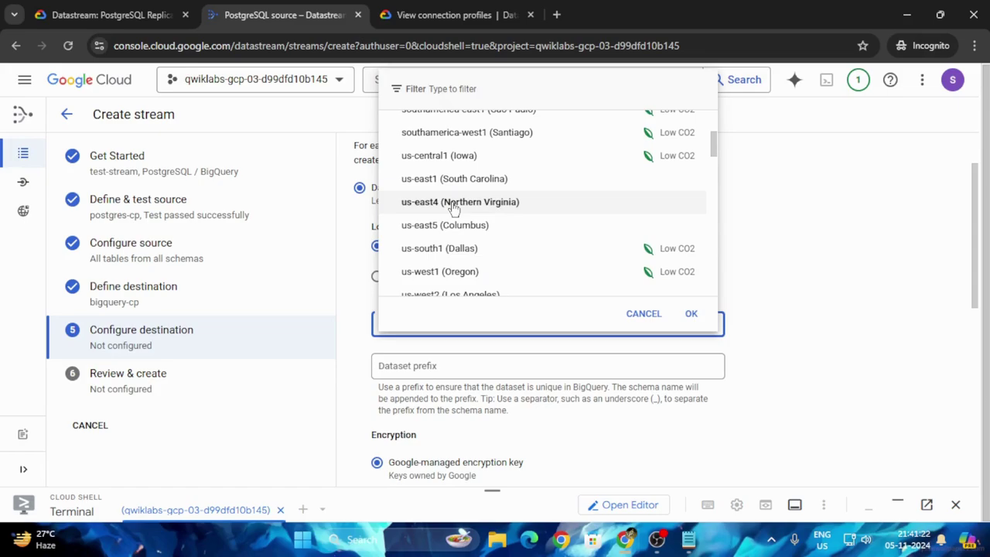
Check the lab's required staleness limit and set the stream's staleness limit to 0 seconds
scroll(508, 362, "down", 3)
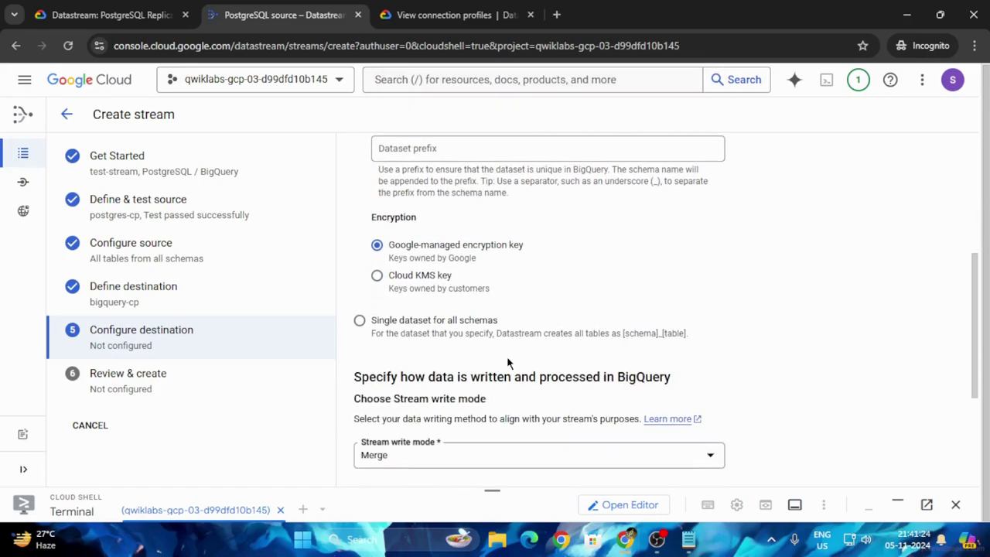
scroll(510, 360, "down", 2)
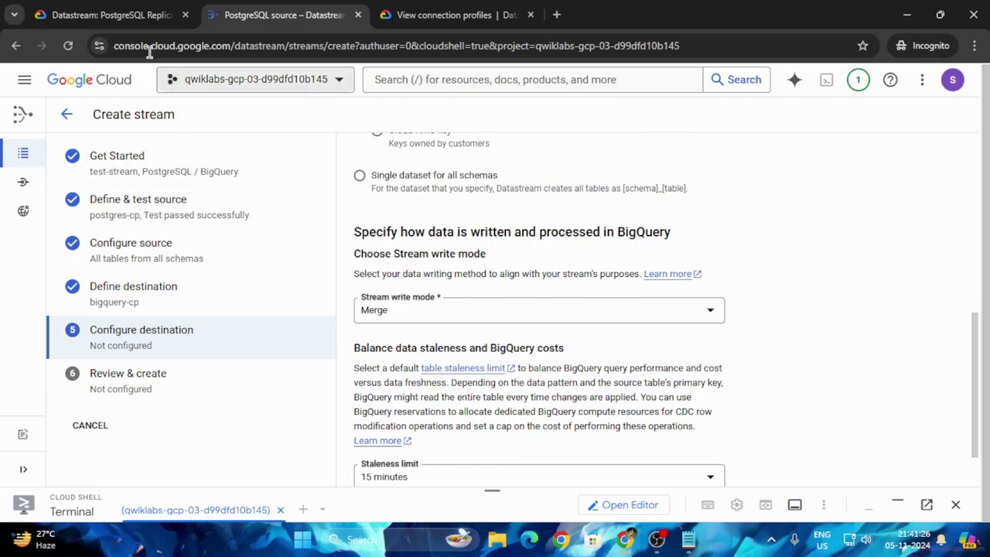
left_click(135, 11)
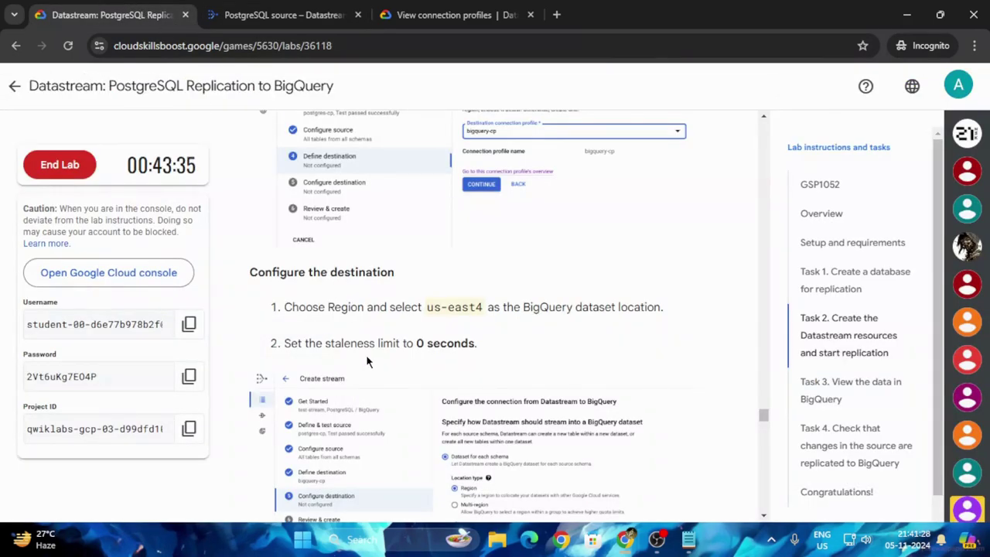
left_click(282, 15)
left_click(441, 410)
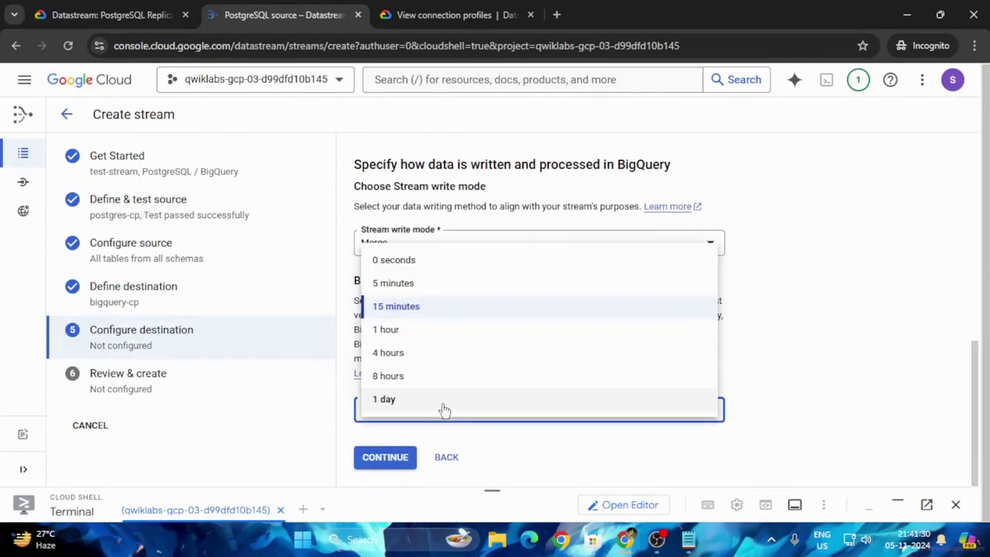
left_click(396, 260)
Continue from the destination configuration to the stream review and read the lab's Review and create the stream instructions
left_click(113, 14)
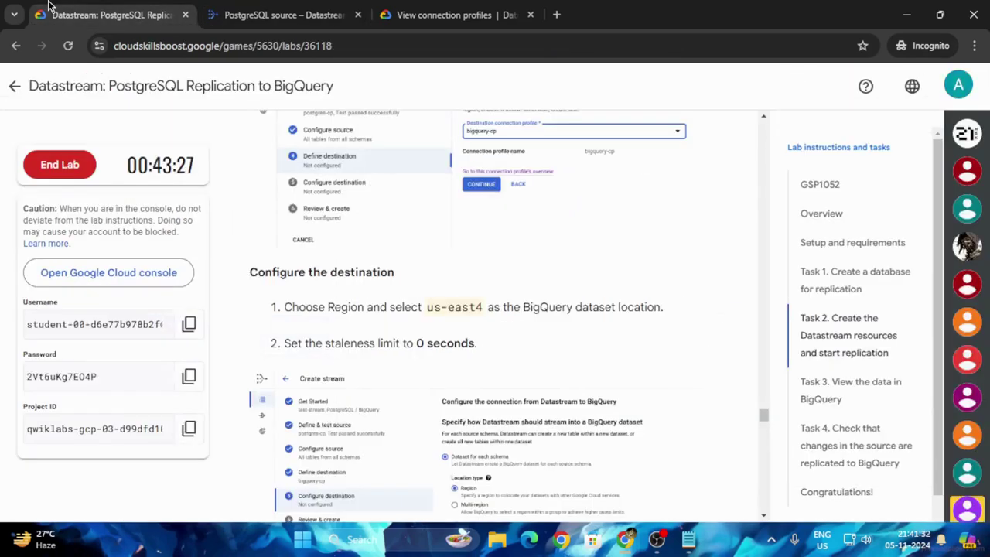
scroll(410, 402, "down", 7)
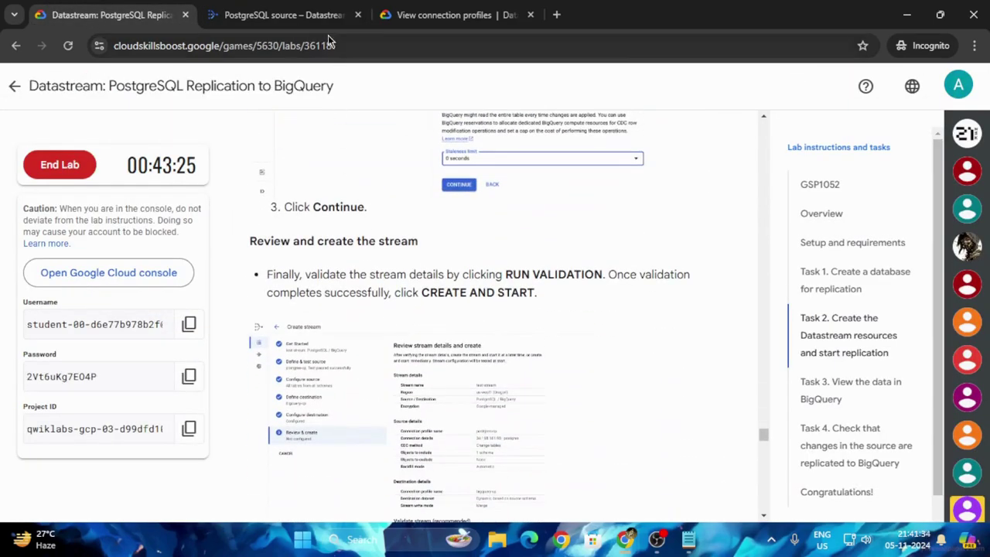
left_click(282, 14)
left_click(401, 456)
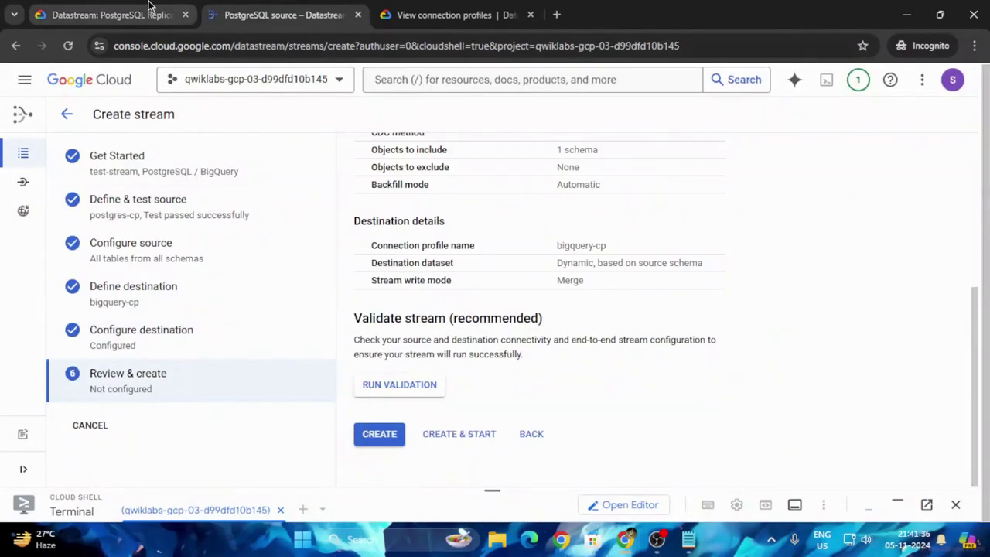
left_click(106, 9)
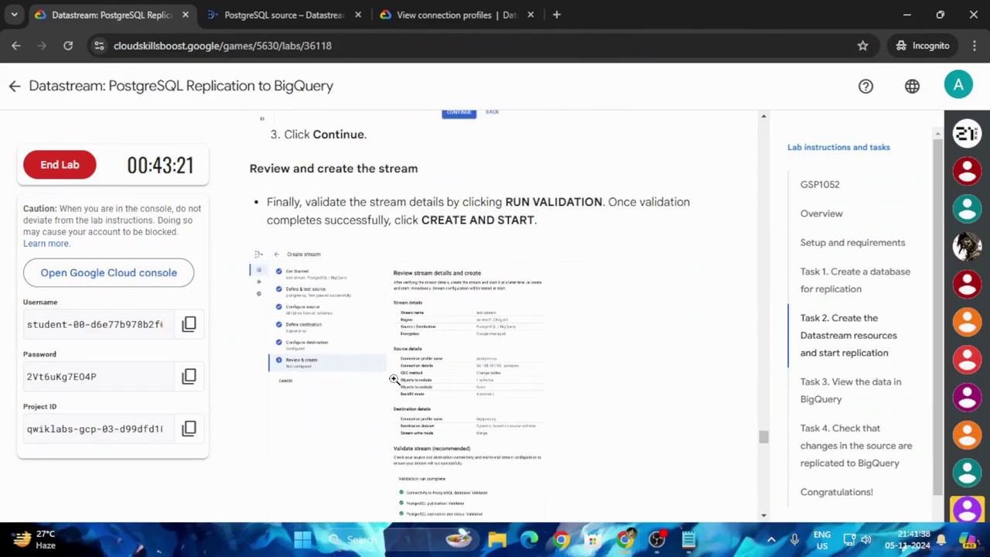
scroll(396, 378, "up", 1)
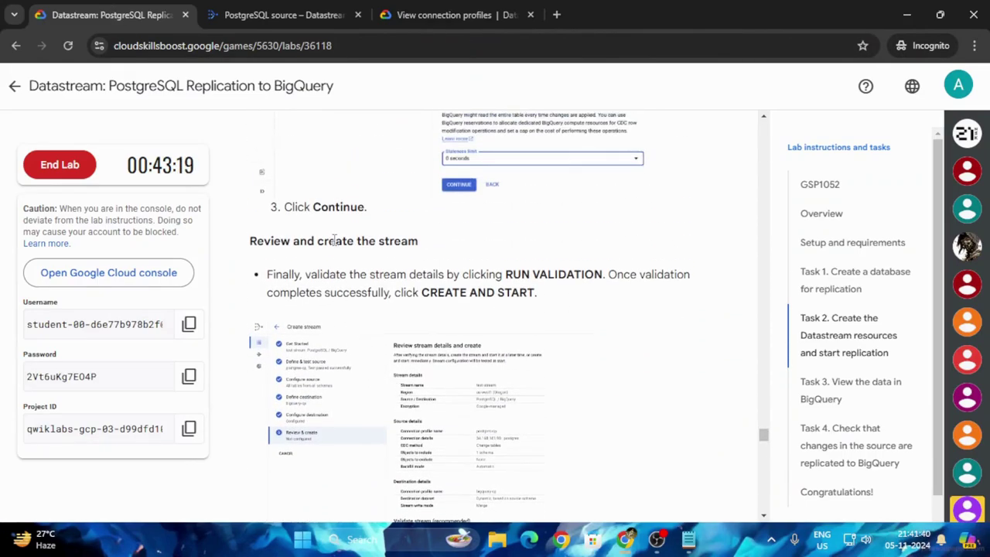
Run the validation on test-stream and review the lab's example of the stream review page
left_click(282, 15)
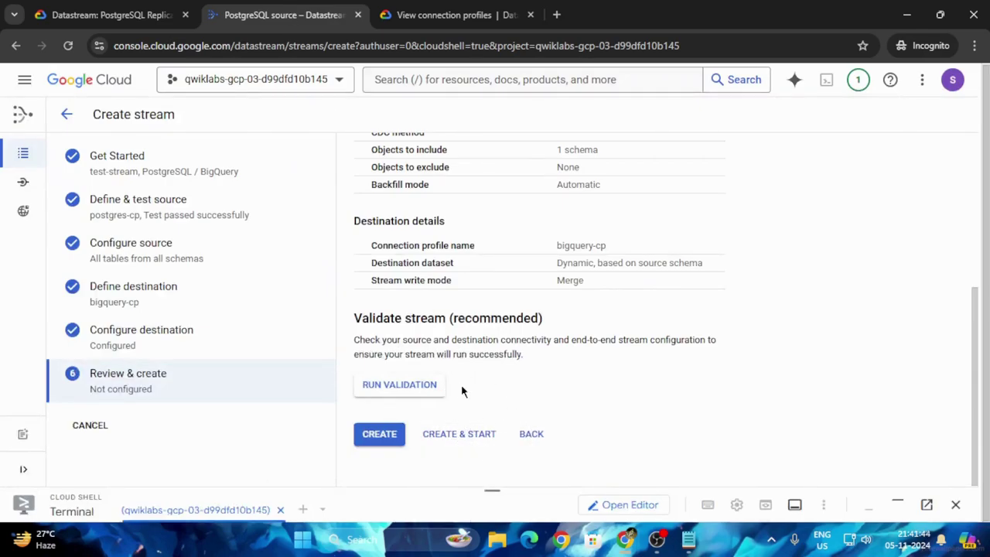
left_click(419, 391)
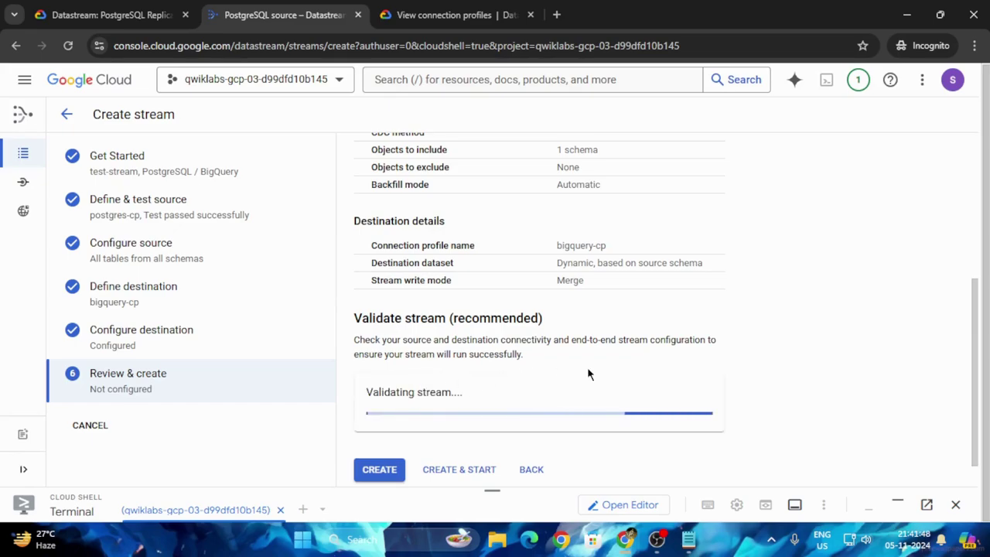
scroll(567, 437, "down", 1)
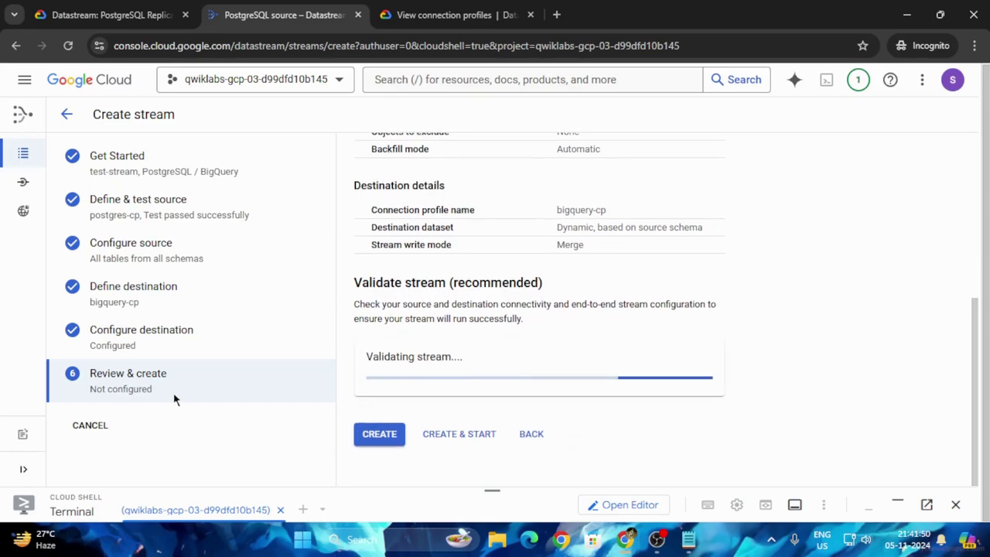
left_click(113, 15)
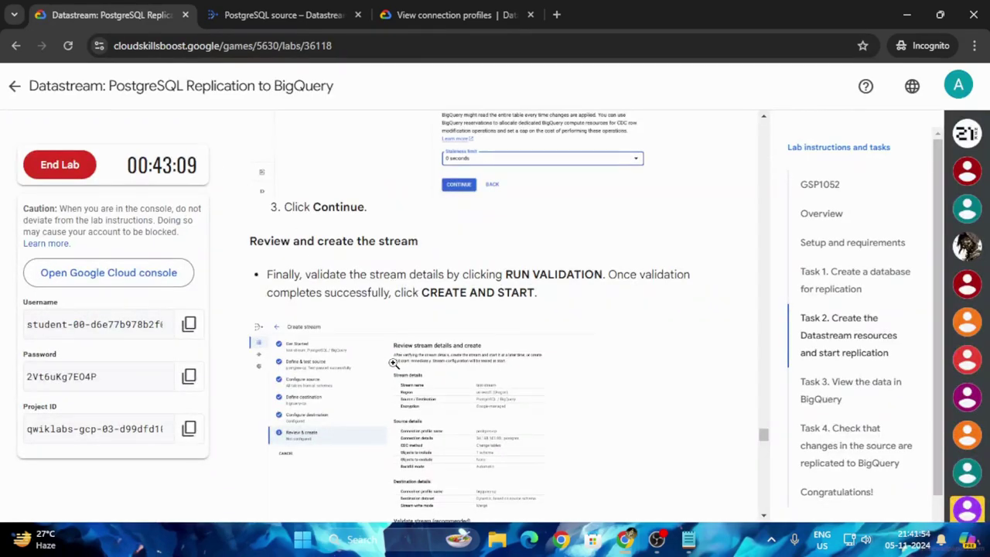
scroll(394, 364, "down", 5)
Review the validation results, then create and start test-stream
left_click(261, 8)
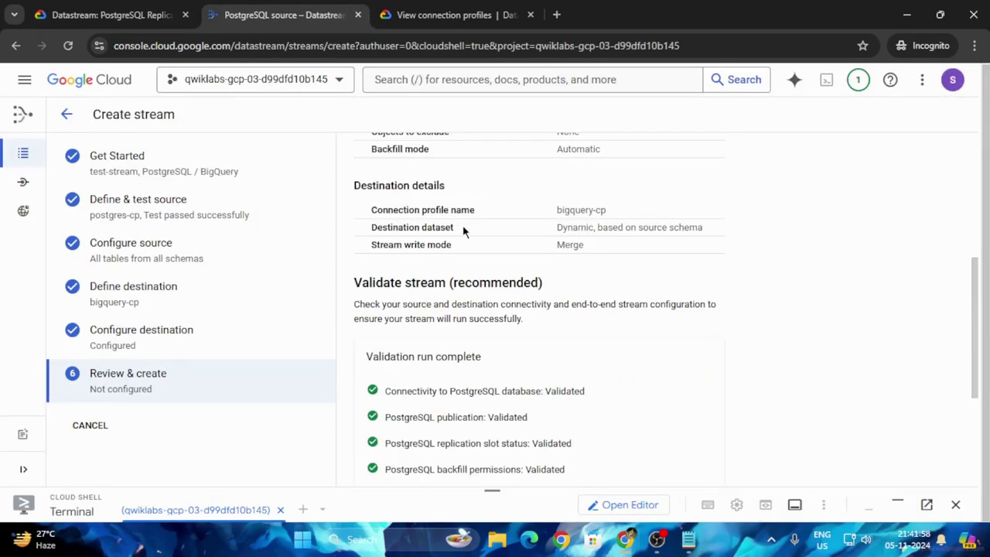
scroll(463, 230, "down", 3)
left_click(480, 435)
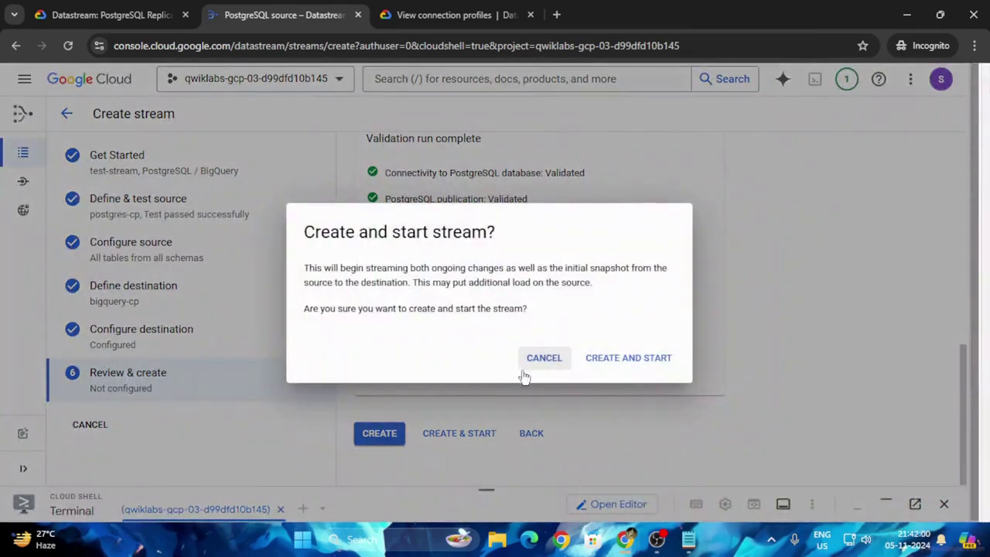
left_click(663, 360)
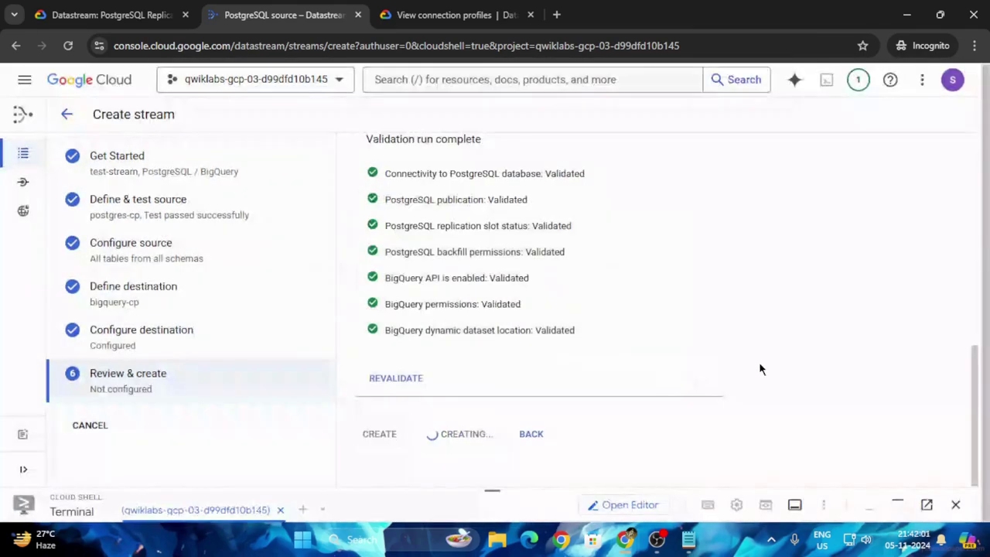
Skim the lab instructions for Tasks 3 and 4, and check progress on the Create the Datastream resources objective
left_click(85, 7)
scroll(423, 377, "down", 5)
scroll(431, 383, "up", 3)
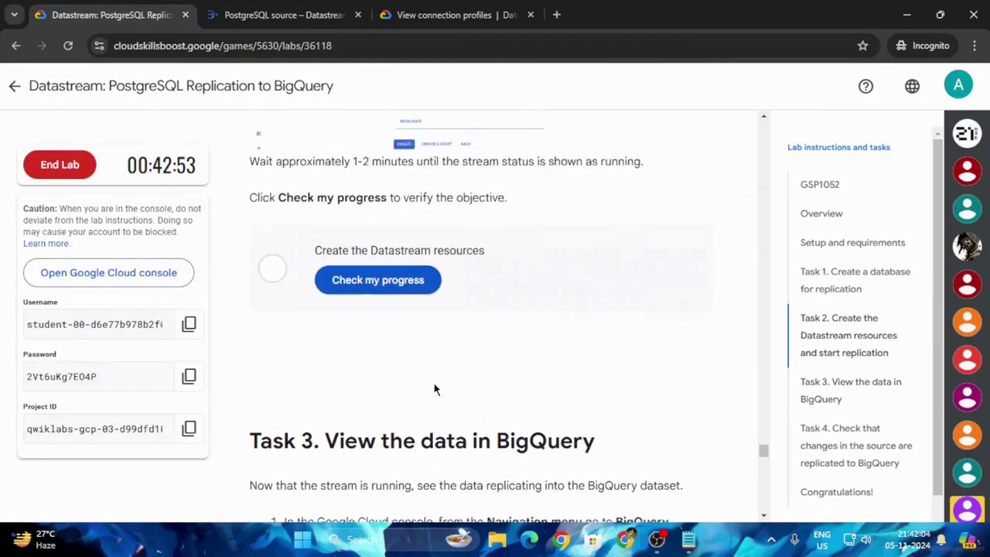
scroll(477, 376, "down", 12)
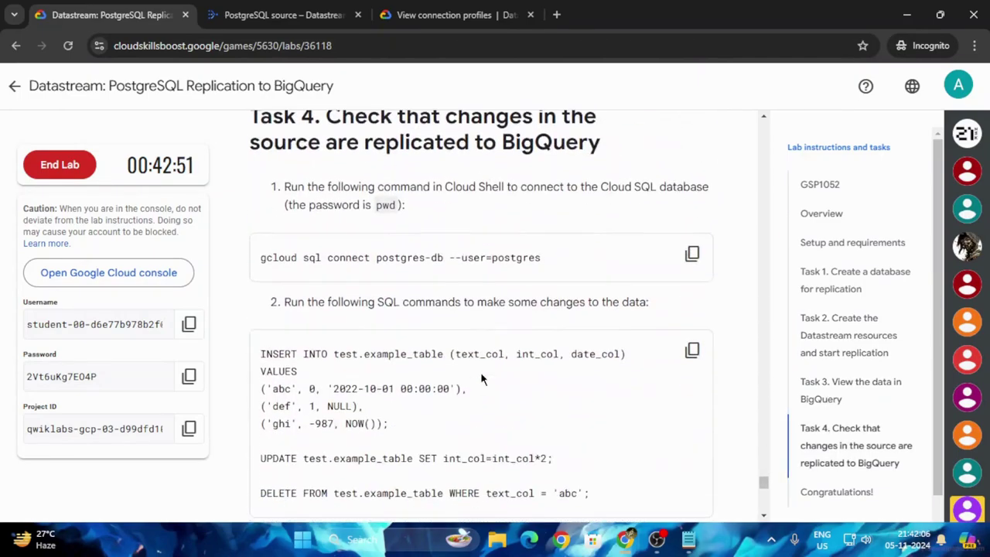
scroll(480, 379, "down", 8)
scroll(481, 390, "up", 10)
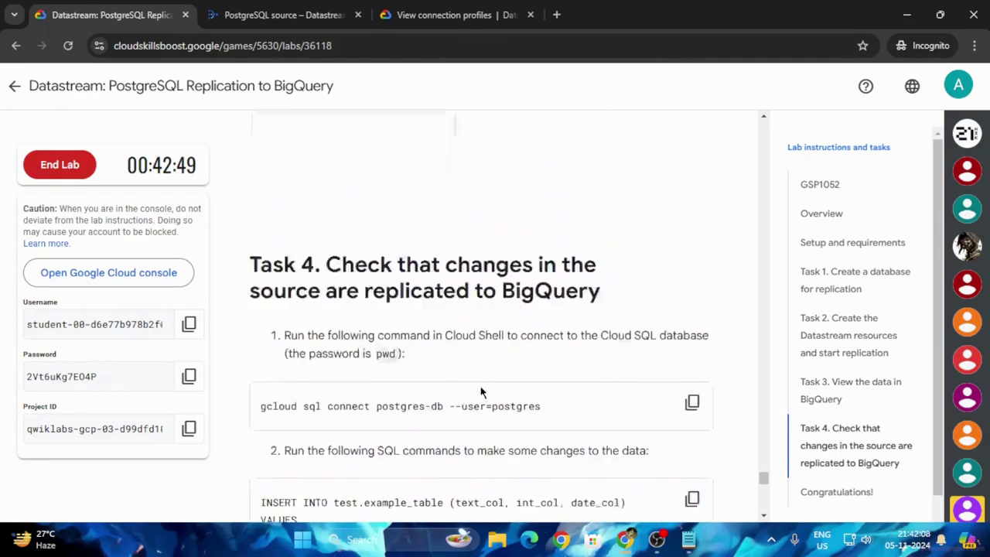
scroll(480, 393, "up", 7)
left_click(438, 345)
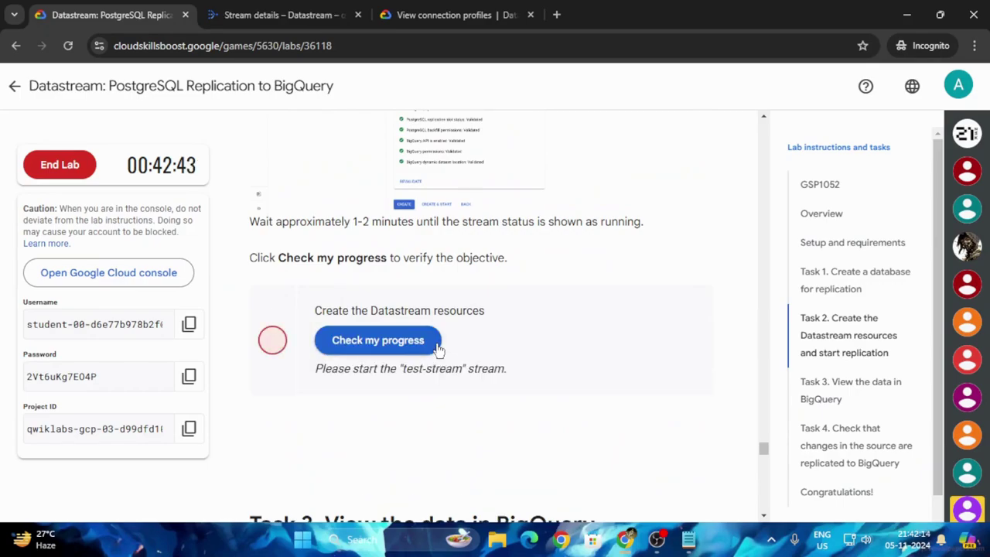
Glance at the stream details page and recheck the lab progress for creating the Datastream resources
left_click(341, 6)
left_click(116, 15)
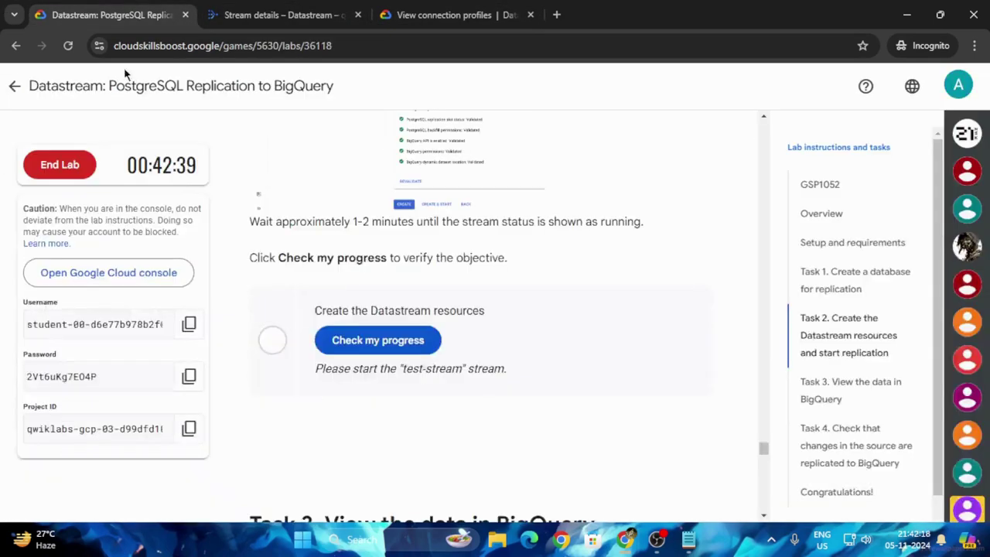
left_click(408, 341)
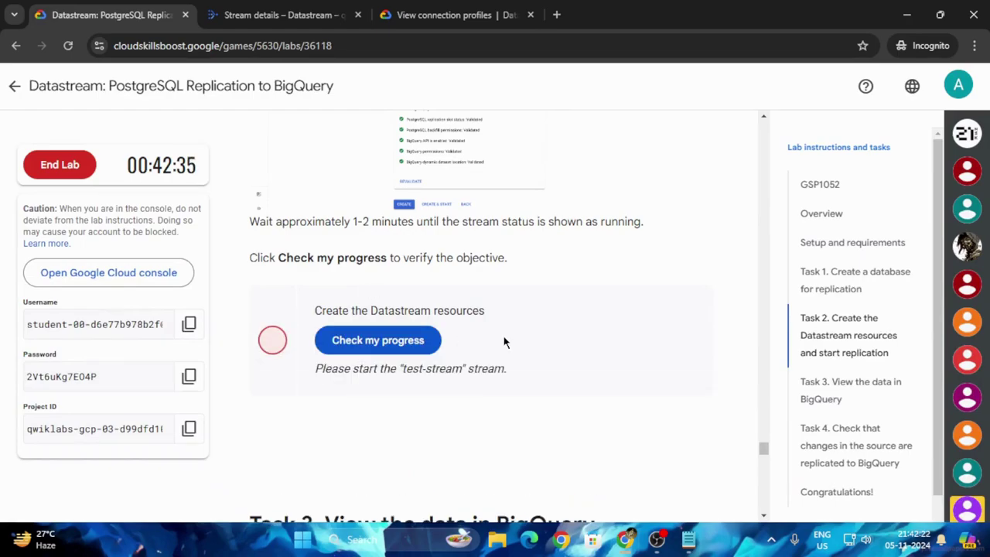
left_click(379, 341)
Examine test-stream's properties, stream status and data freshness, and repeat the lab's progress check
left_click(266, 15)
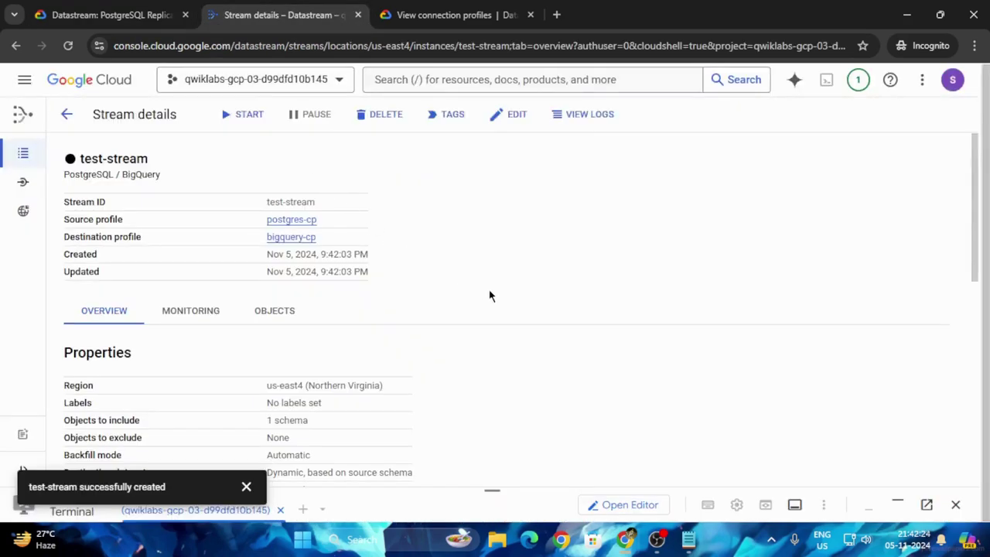
scroll(518, 291, "down", 4)
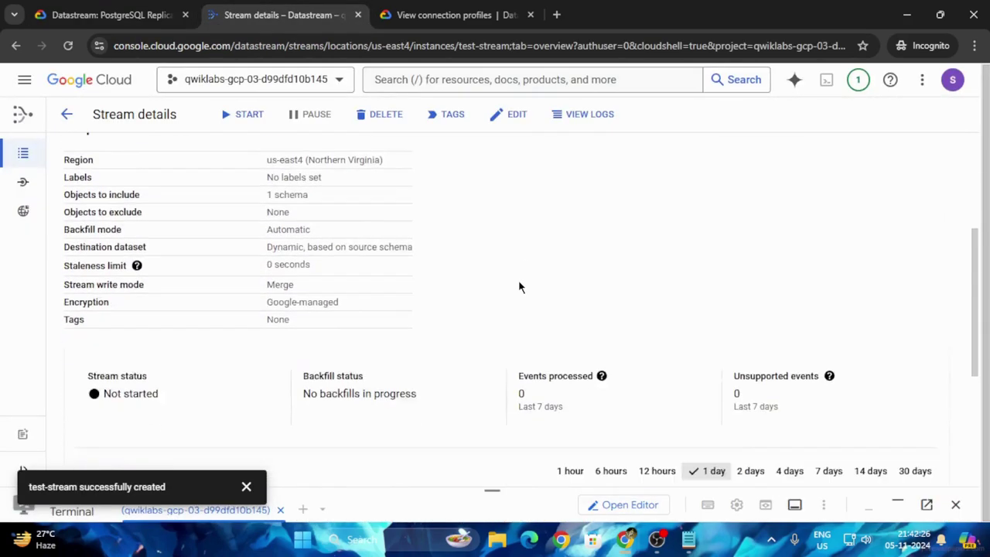
scroll(534, 280, "down", 3)
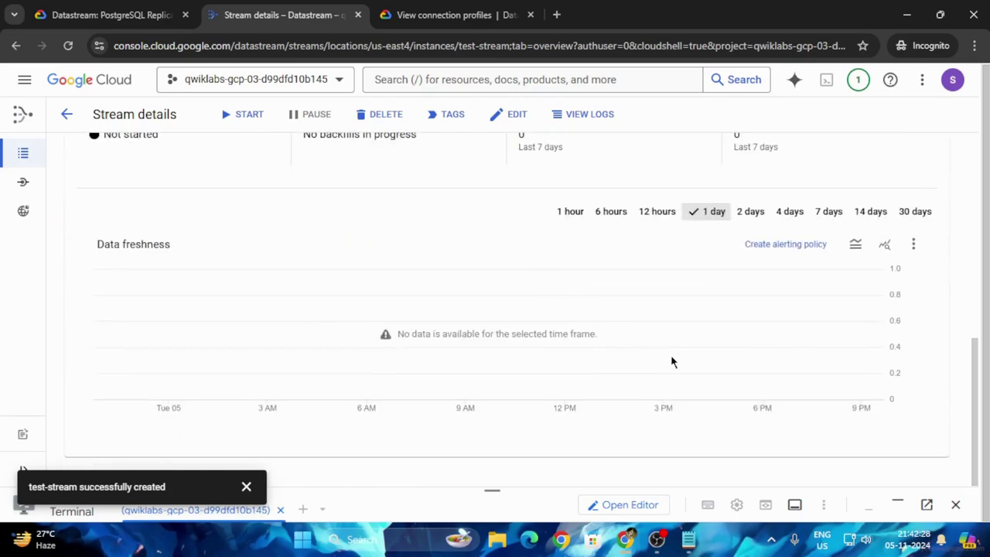
scroll(672, 361, "up", 7)
left_click(109, 15)
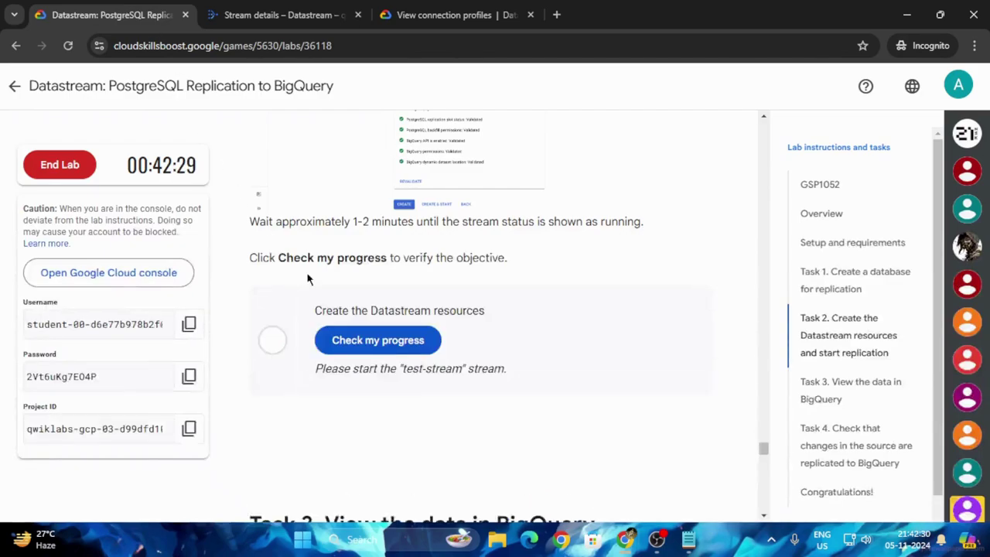
left_click(379, 340)
Check test-stream's status on its details page and start the stream
left_click(321, 7)
scroll(386, 429, "down", 10)
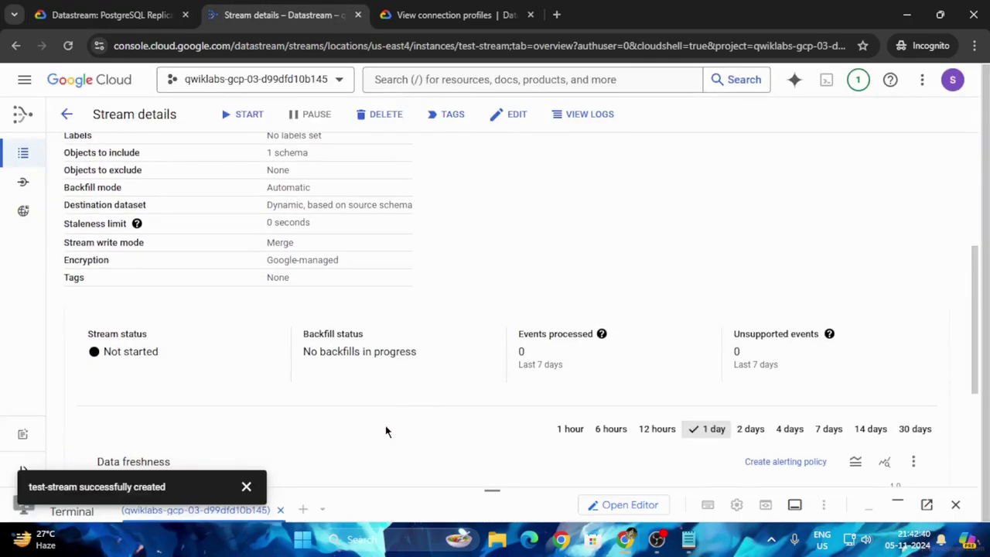
scroll(479, 364, "up", 10)
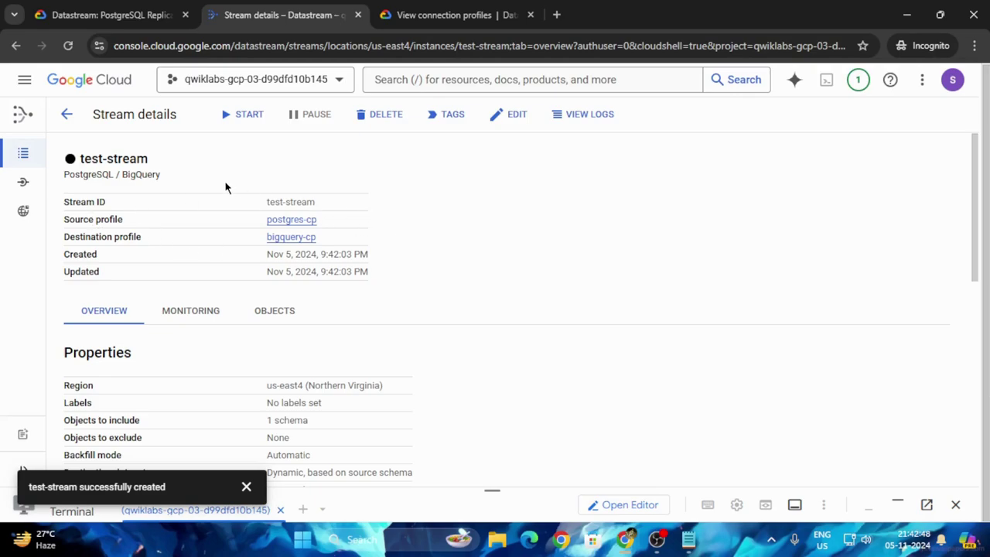
left_click(239, 114)
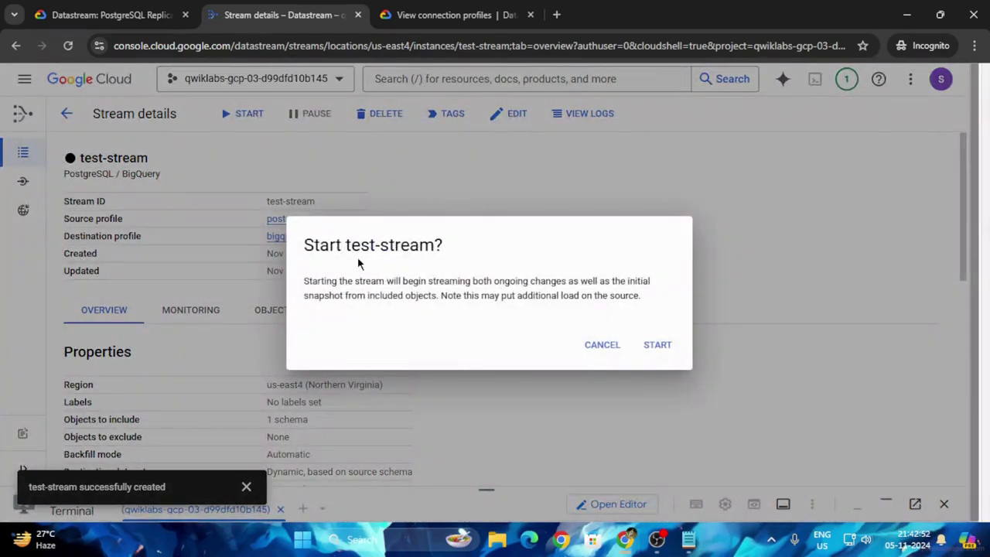
left_click(647, 348)
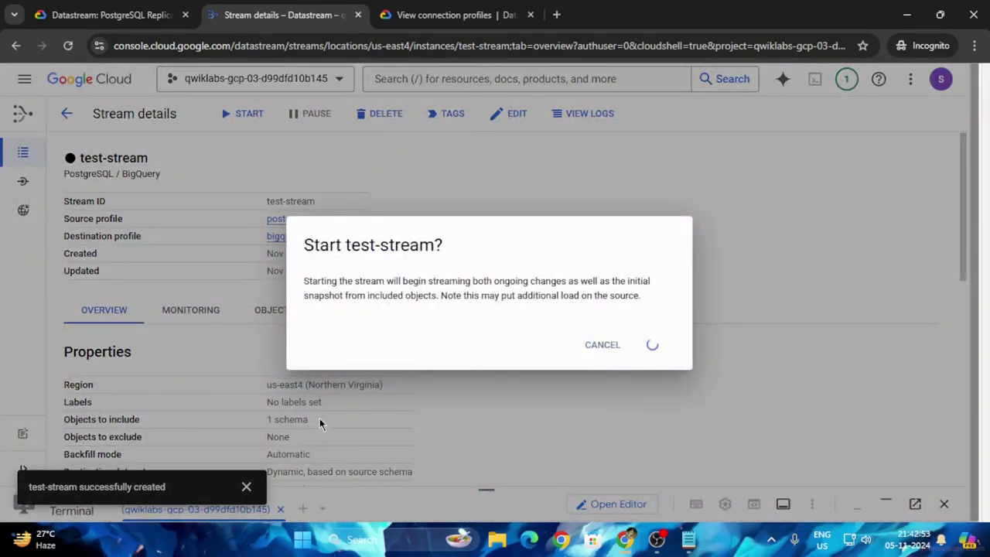
left_click(249, 486)
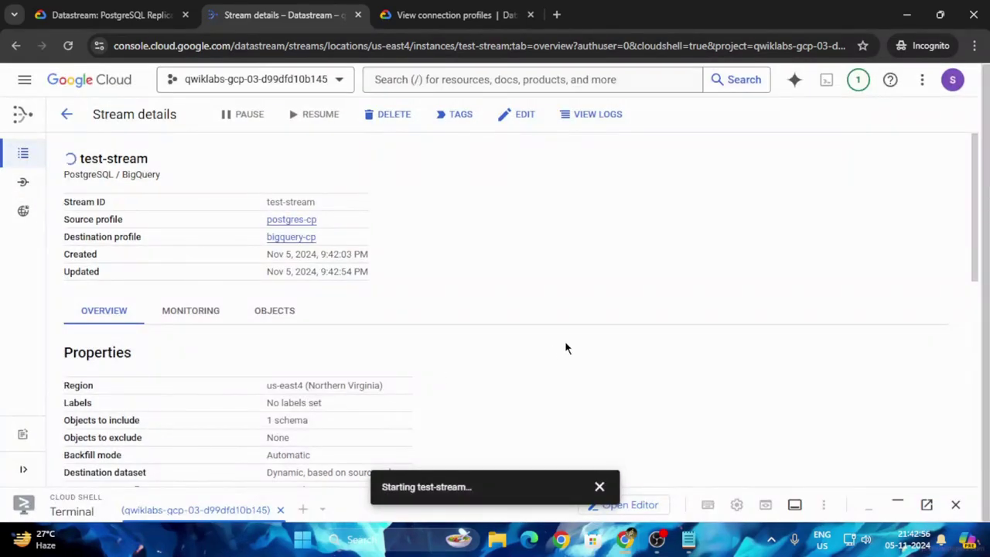
Check progress on the Create the Datastream resources objective and review the lab's stream creation instructions
left_click(108, 15)
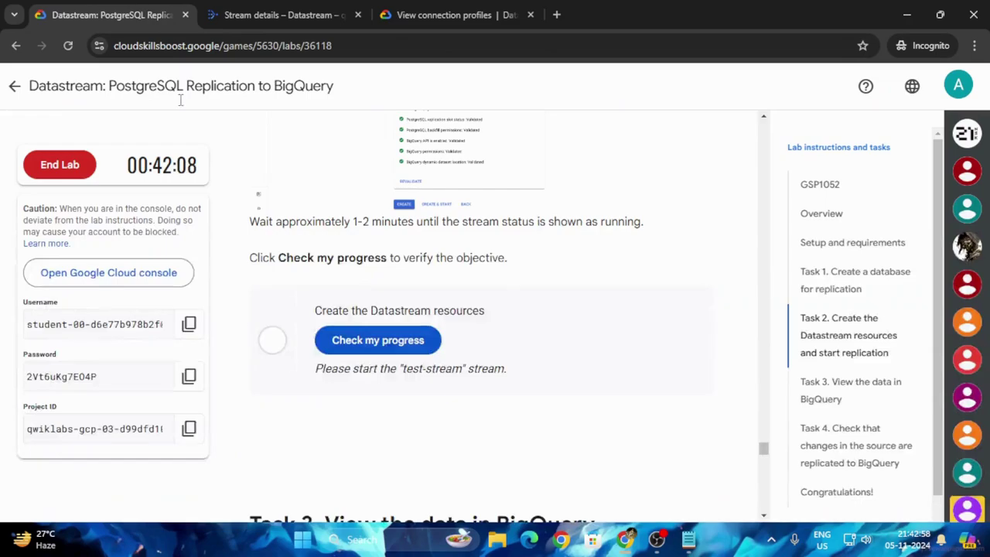
left_click(418, 332)
scroll(503, 328, "up", 5)
scroll(503, 327, "down", 4)
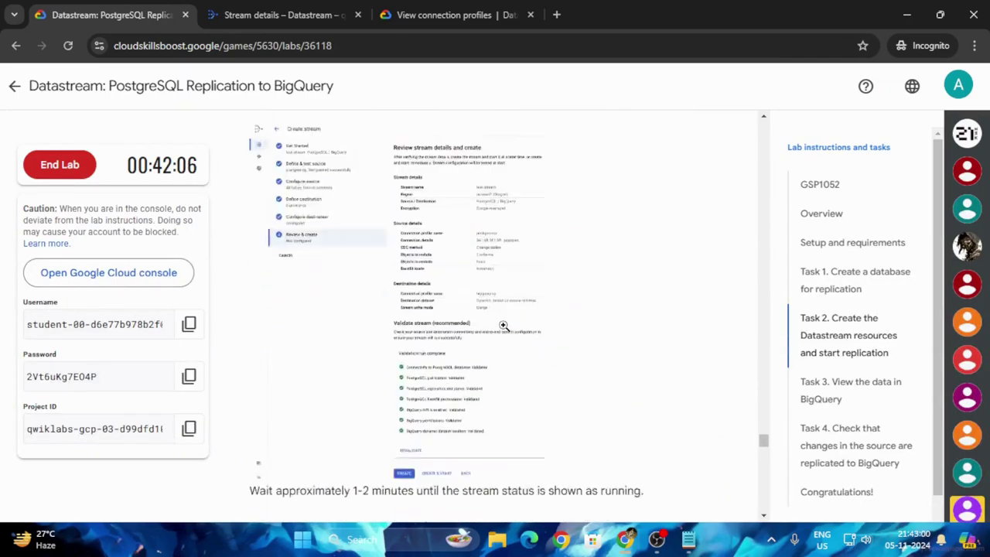
scroll(503, 324, "down", 1)
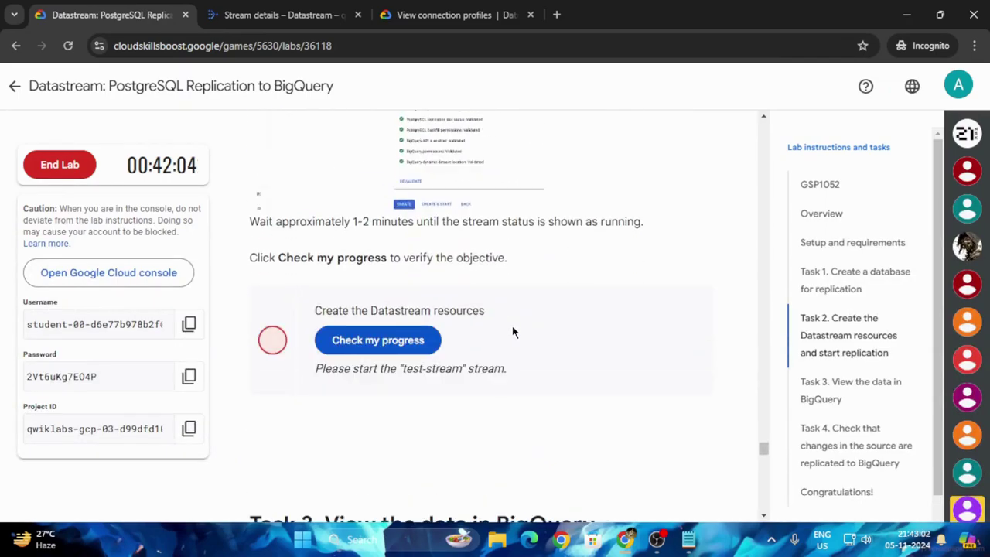
Look at test-stream's start-up state and run the lab's Datastream resources progress check again
left_click(270, 14)
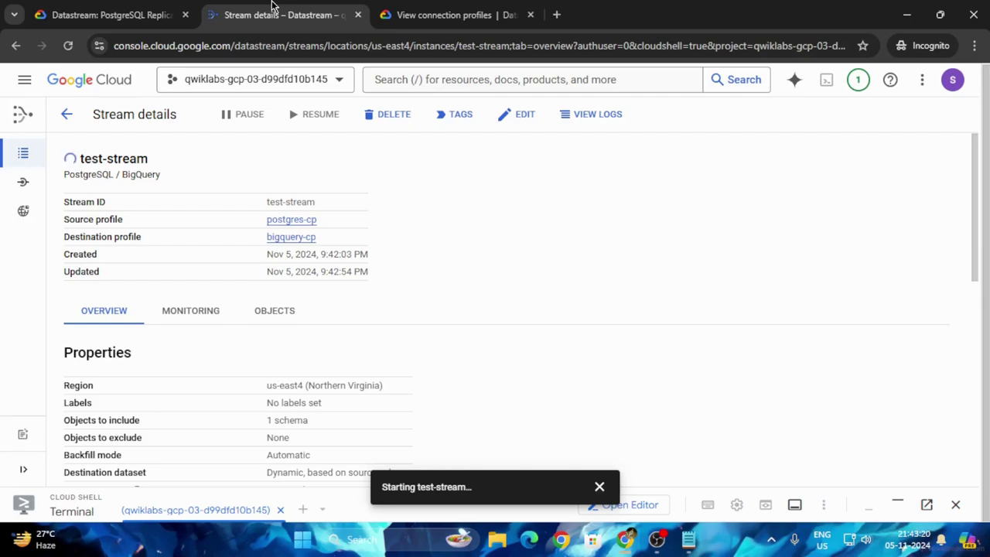
left_click(93, 14)
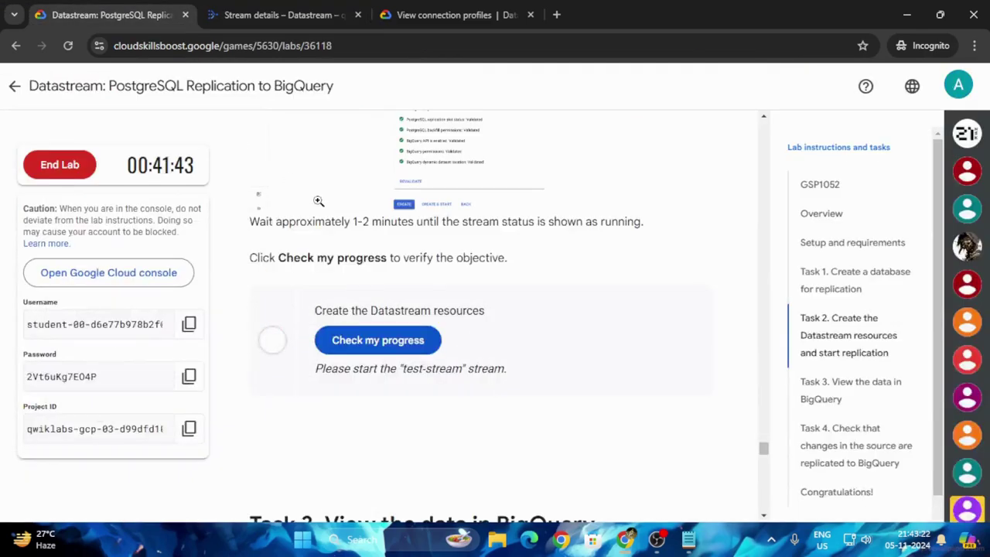
left_click(377, 340)
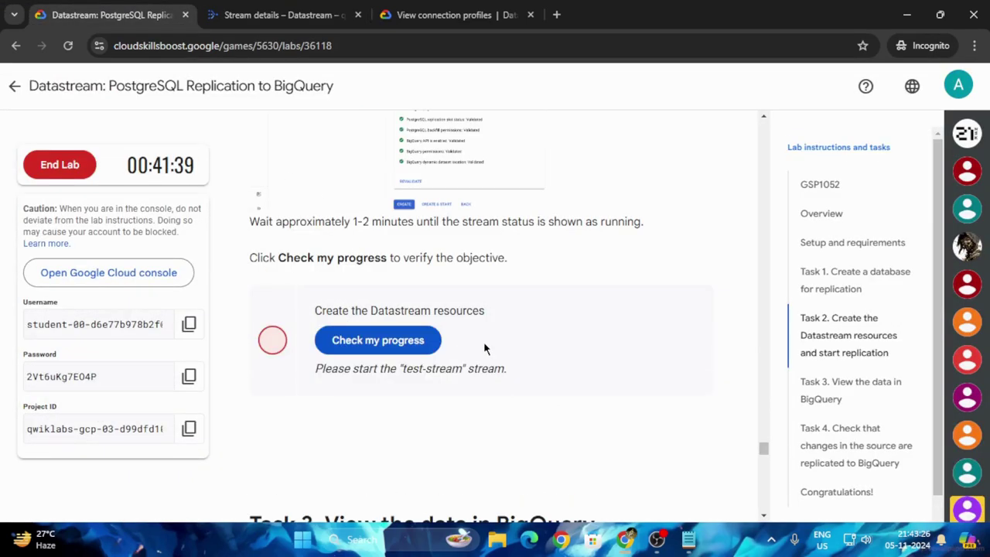
Dismiss the starting notification, examine test-stream's stream and backfill status, and recheck the lab progress
left_click(302, 11)
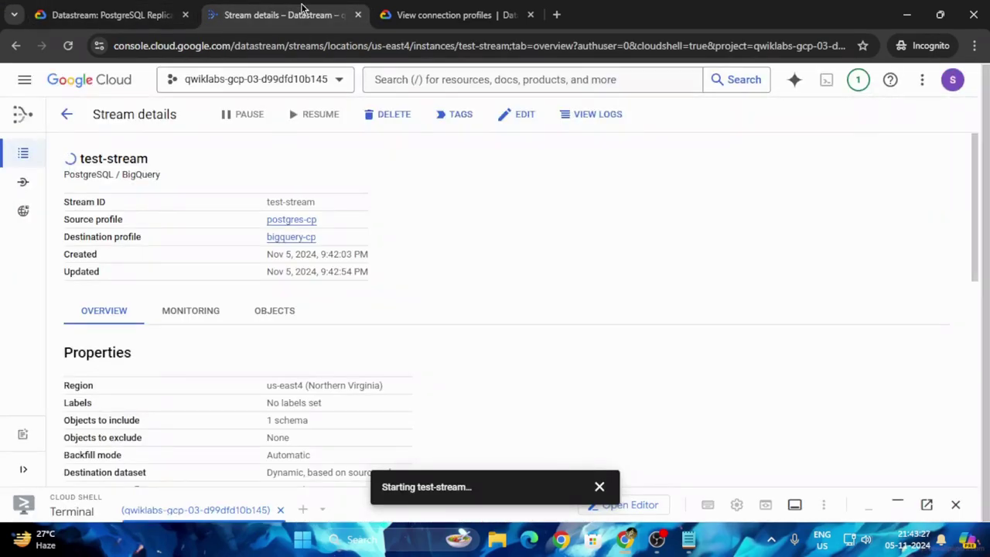
left_click(599, 486)
scroll(594, 345, "down", 3)
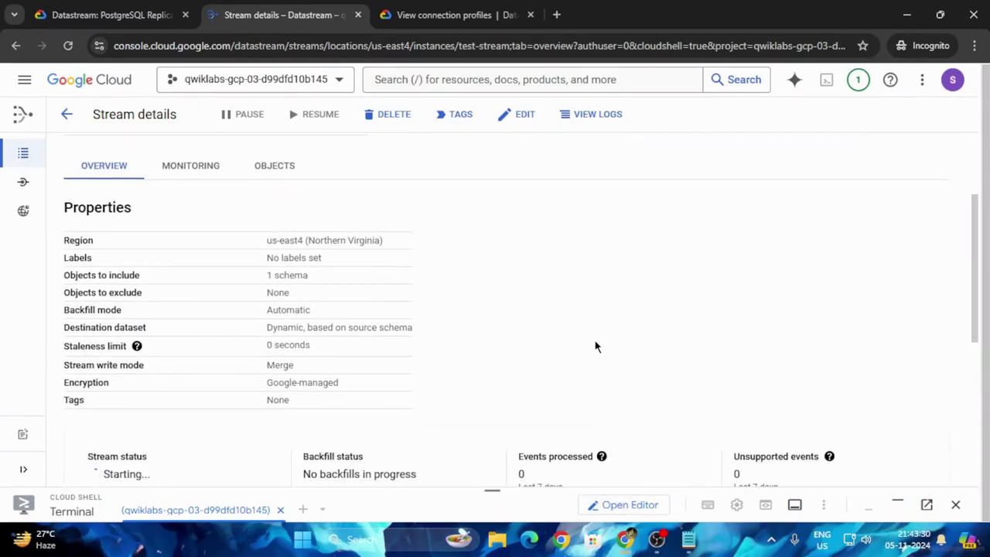
scroll(607, 371, "down", 2)
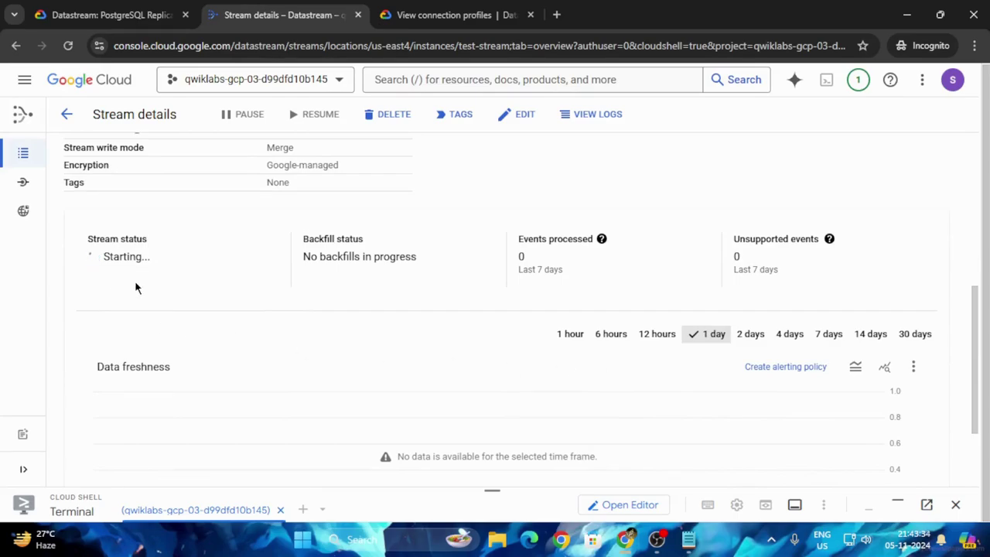
left_click(80, 7)
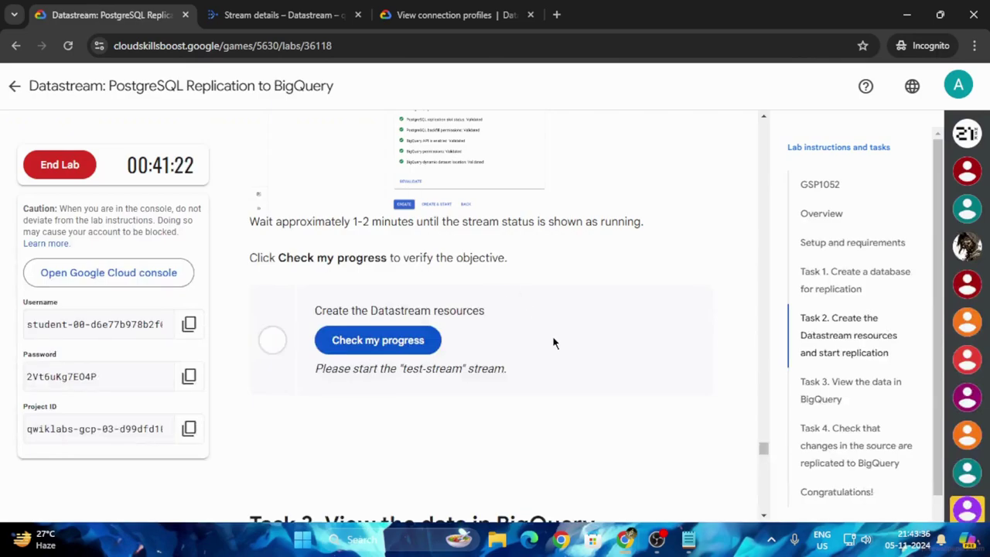
left_click(434, 341)
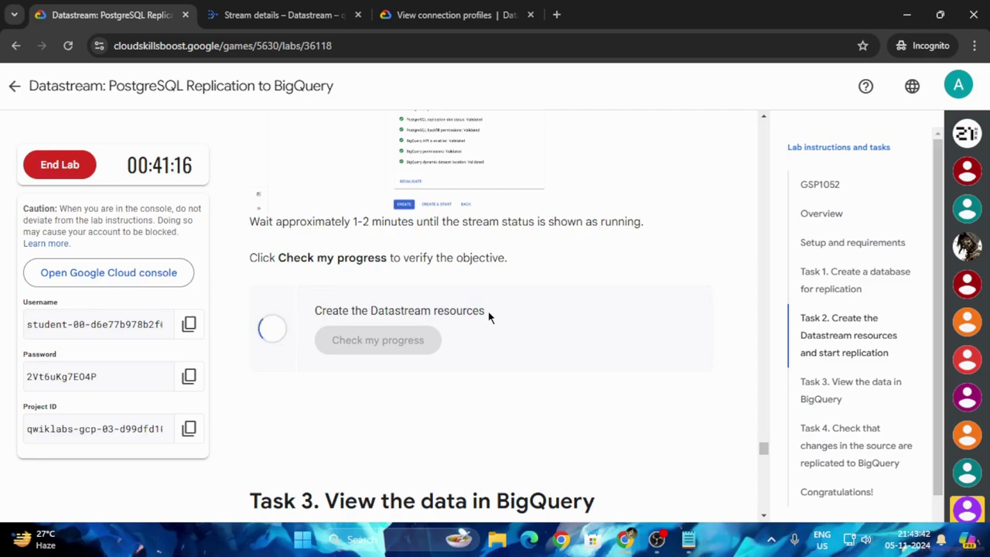
Check test-stream's running status and verify the Create the Datastream resources objective once more
left_click(277, 7)
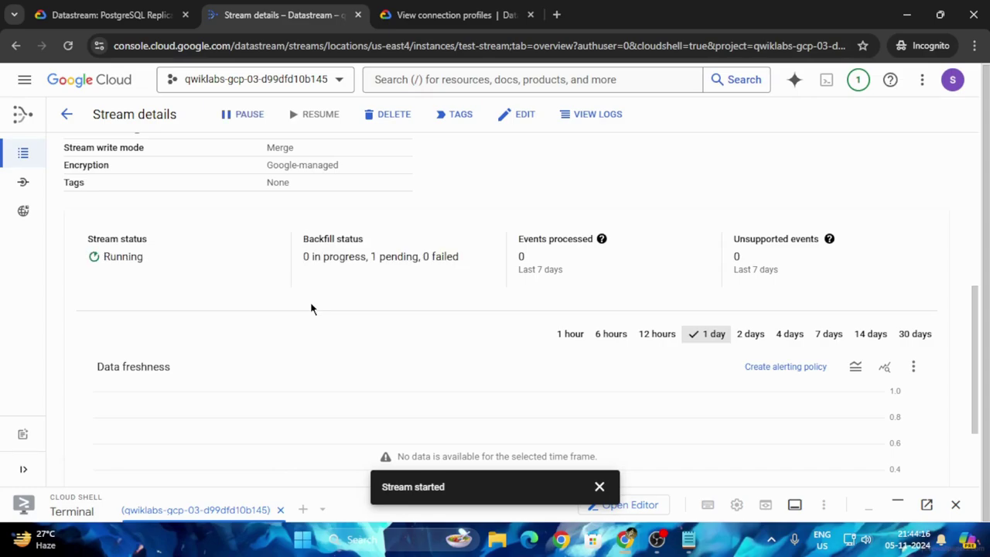
left_click(116, 15)
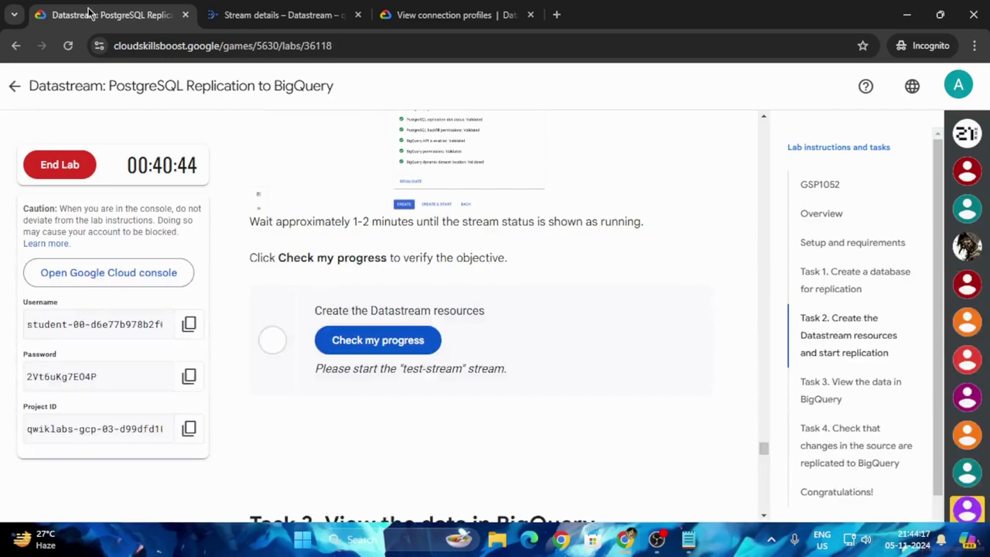
left_click(404, 341)
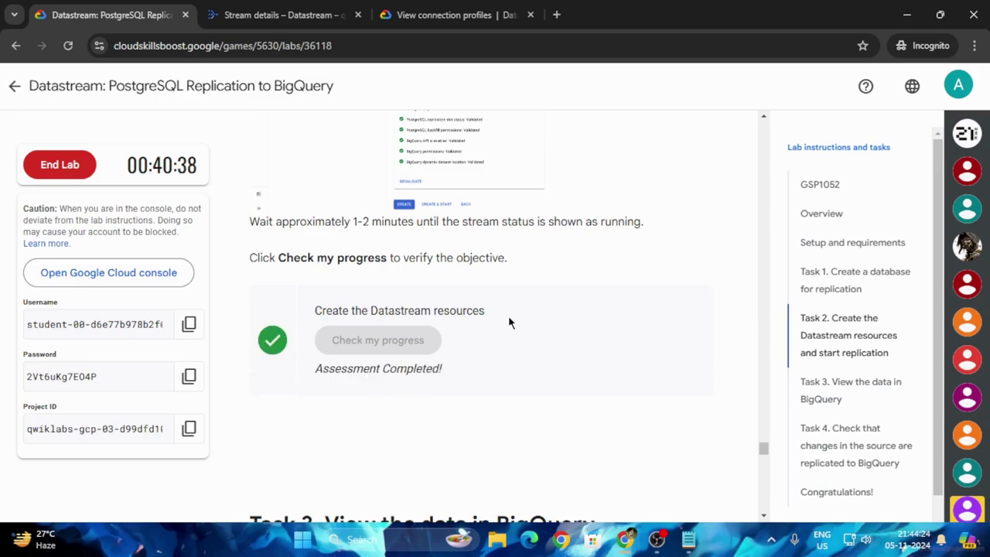
Skim the remaining lab instructions and check the Datastream lab's completion in the Welcome to Base Camp module of The Arcade Base Camp November 2024
scroll(508, 322, "down", 20)
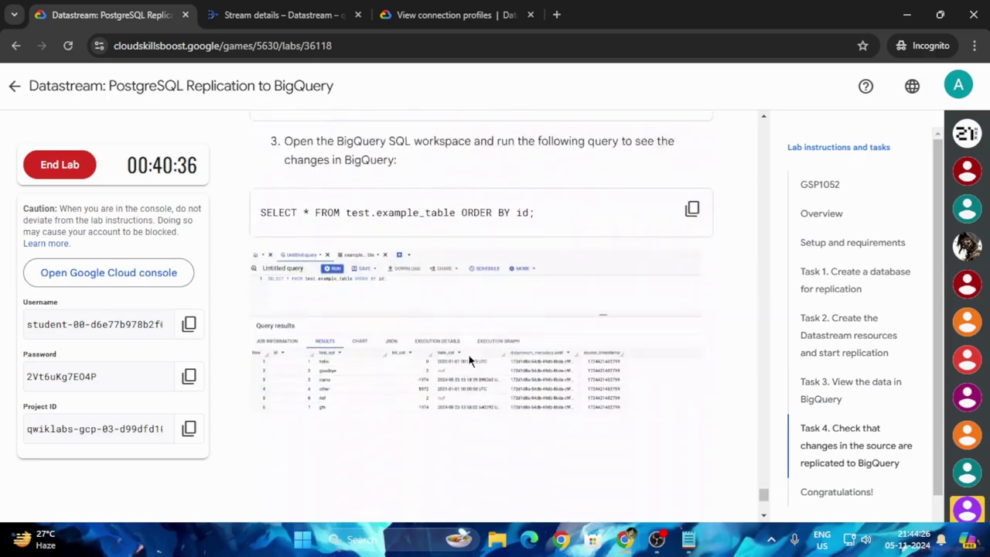
scroll(468, 356, "down", 4)
left_click(14, 85)
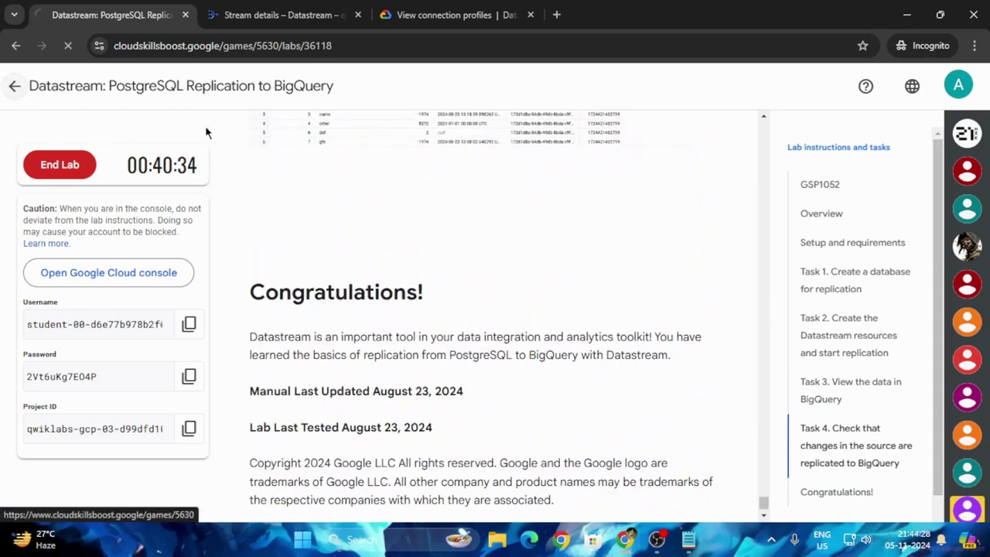
scroll(495, 363, "down", 10)
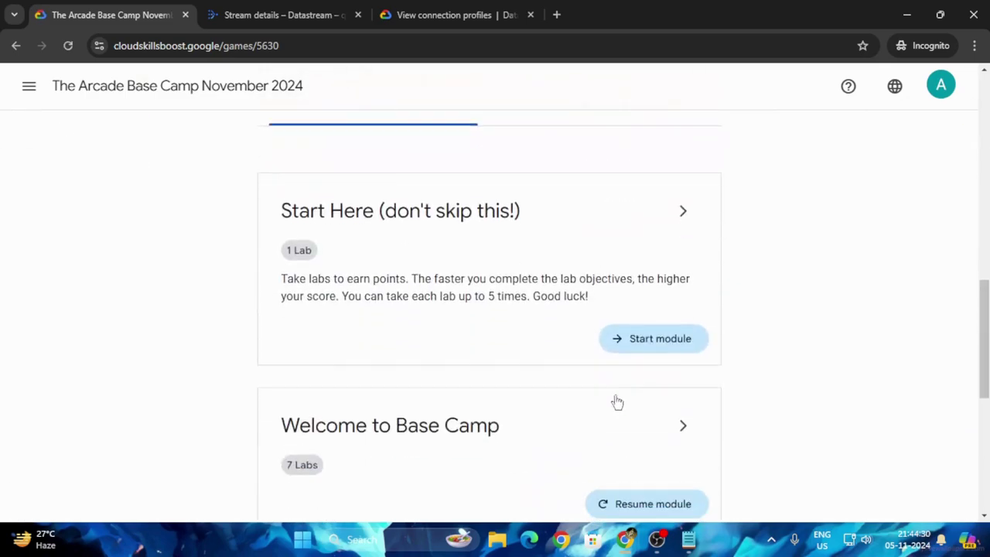
left_click(684, 426)
scroll(634, 437, "down", 8)
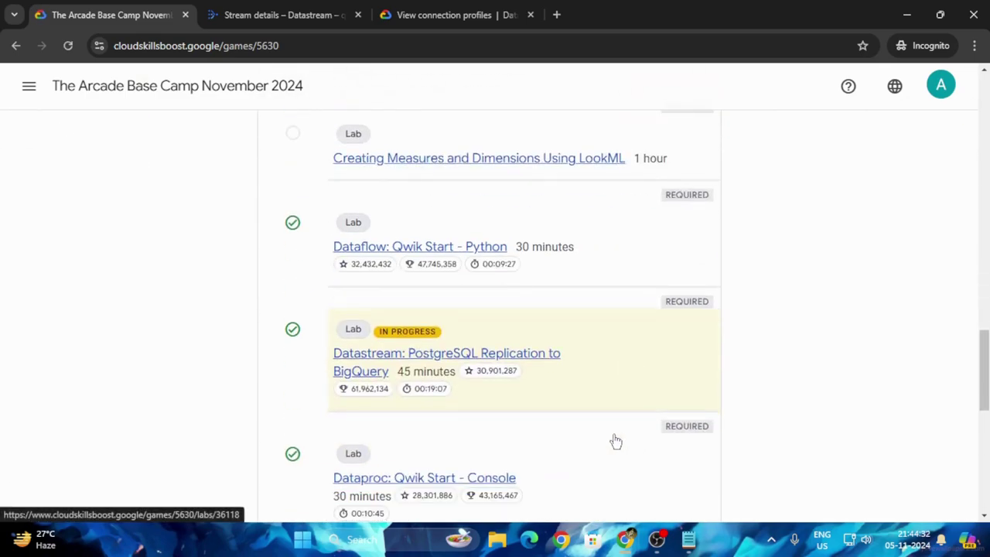
Reopen the Datastream: PostgreSQL Replication to BigQuery lab and end it
left_click(409, 354)
left_click(59, 165)
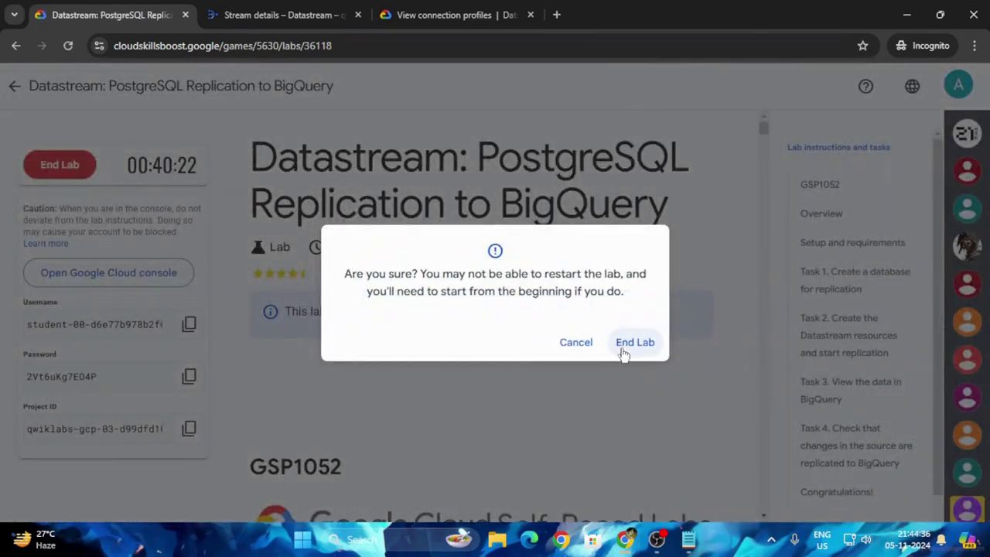